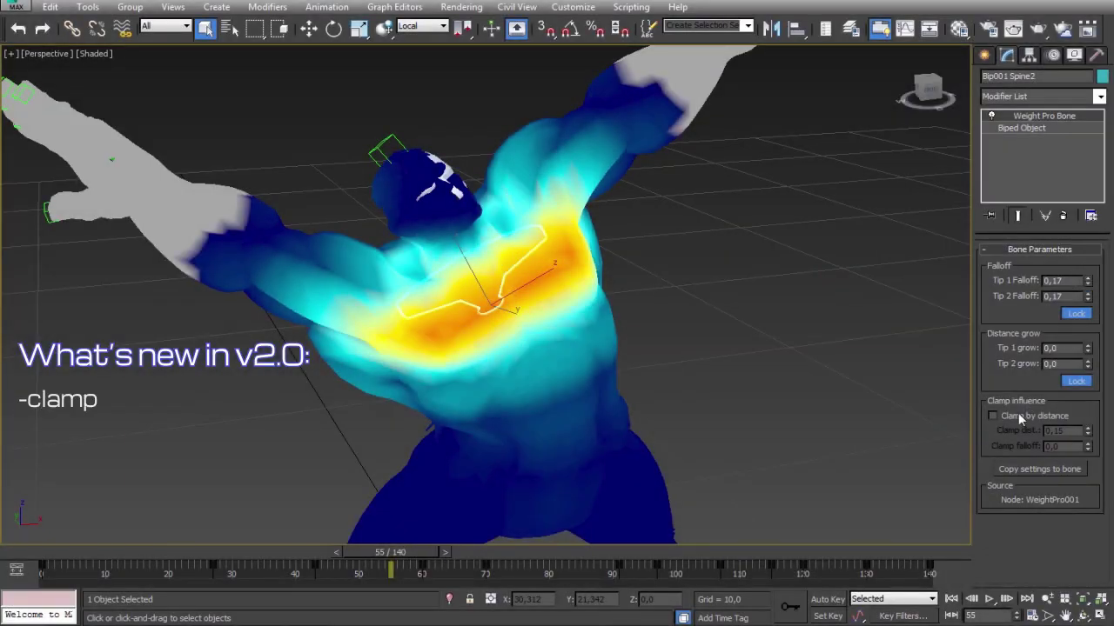
Enable clamping by distance for the Bip001 Spine2 bone and adjust its clamp distance.
left_click(1021, 419)
left_click_drag(1086, 430, 1073, 397)
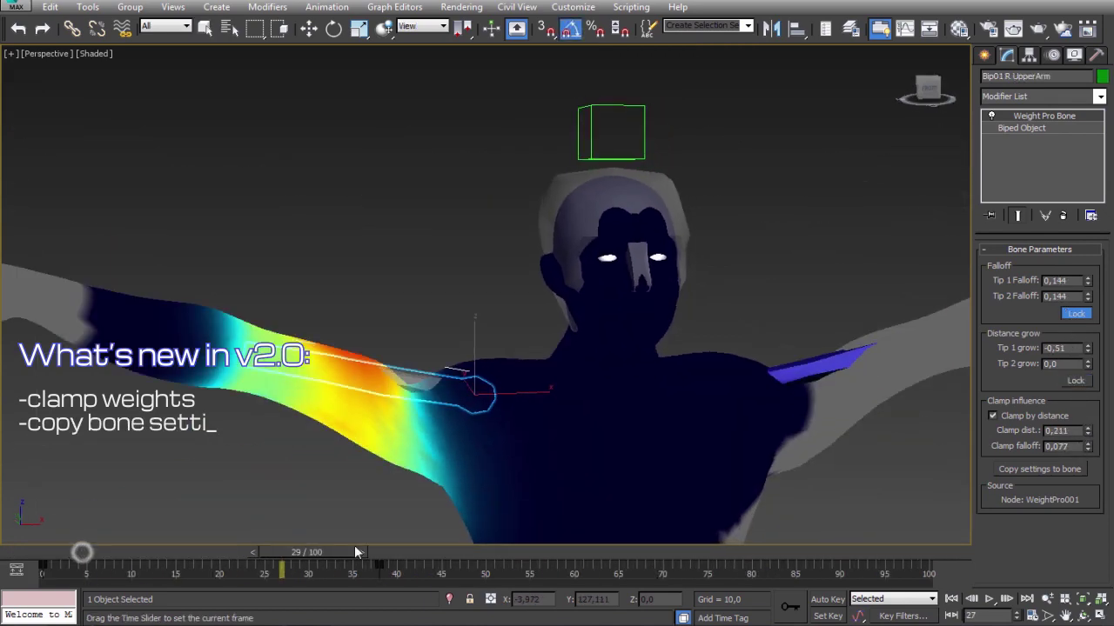
Adjust the right upper arm's Tip 1 grow at frame 49 and copy its bone settings to the left upper arm.
left_click_drag(355, 553, 526, 552)
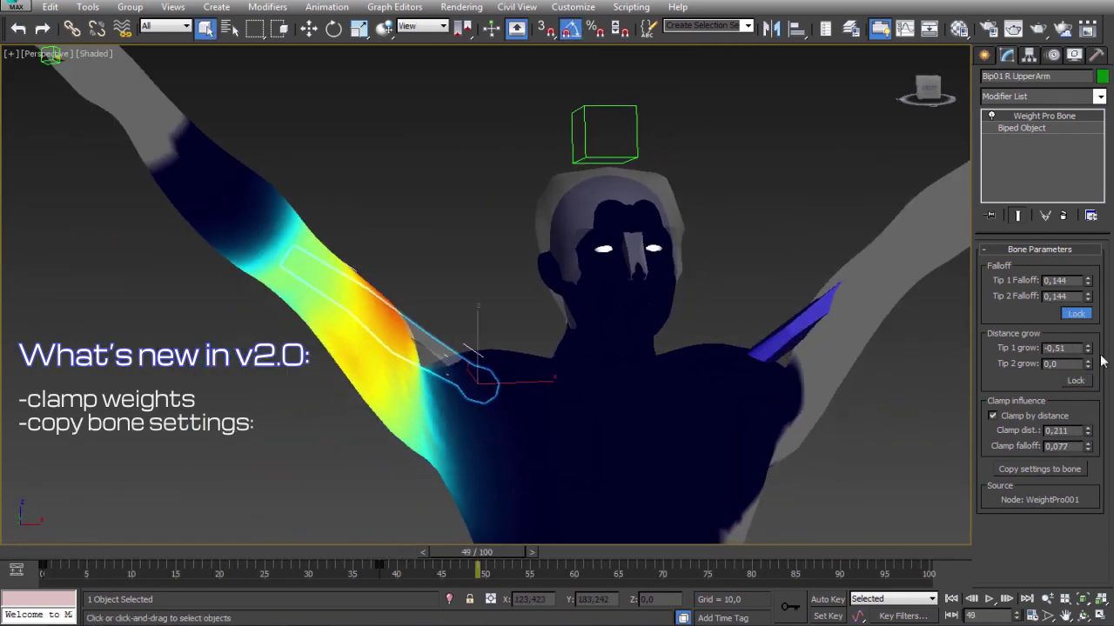
left_click_drag(1087, 350, 1088, 296)
left_click(757, 374)
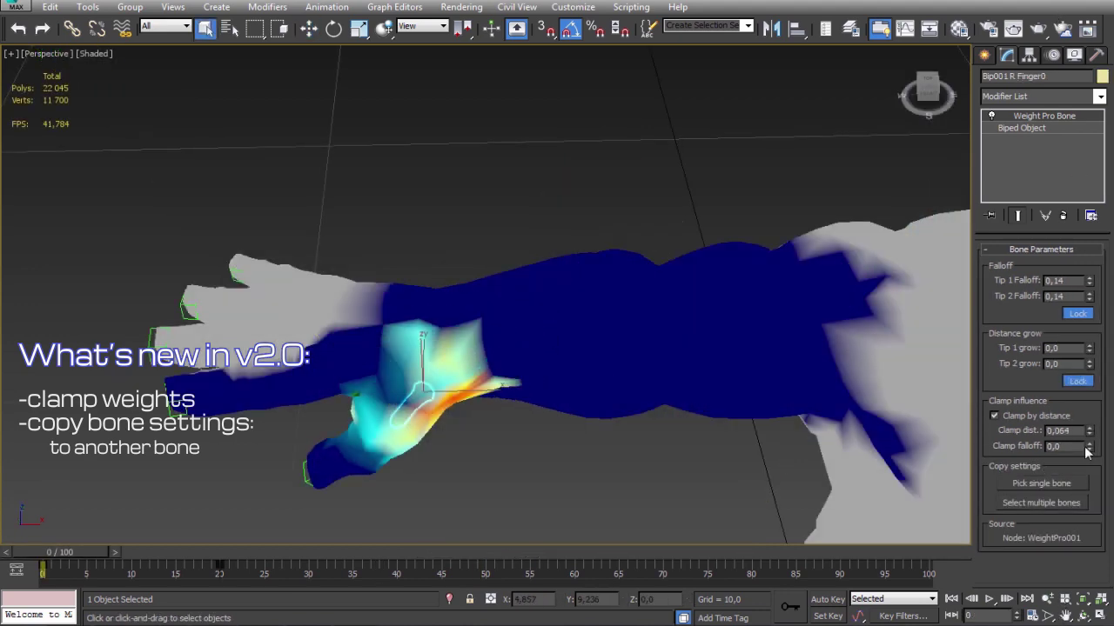
Copy the Bip001 R Finger0 weight settings to multiple selected finger bones.
left_click(1040, 502)
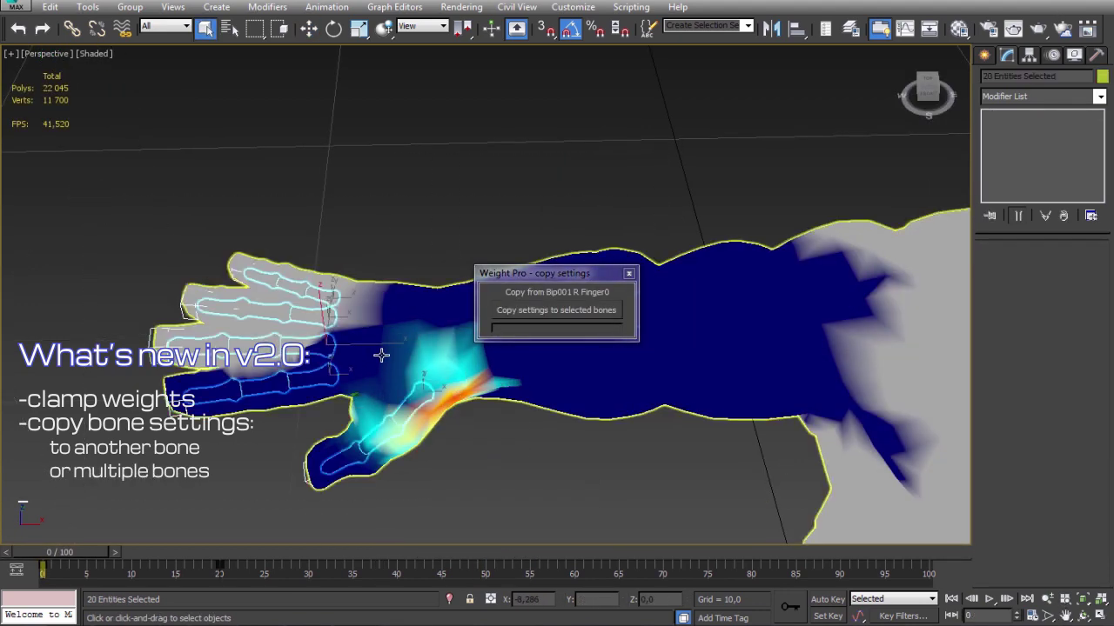
left_click(543, 312)
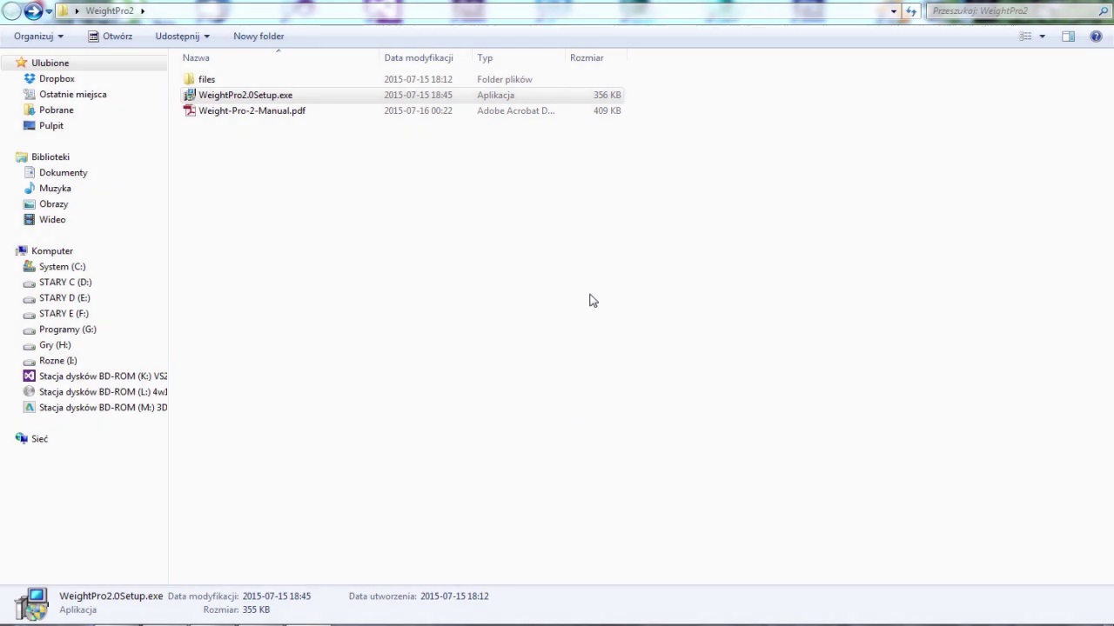
Read Weight-Pro-2-Manual.pdf for the system requirements, installation notes and plugin parameters, and close it.
left_click(572, 268)
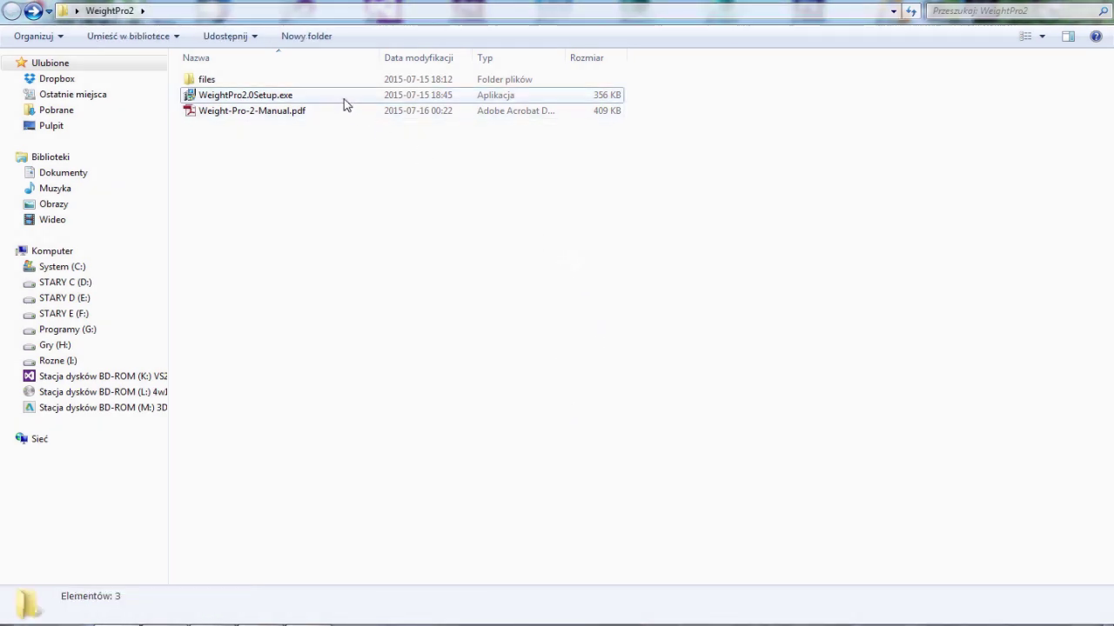
double_click(265, 111)
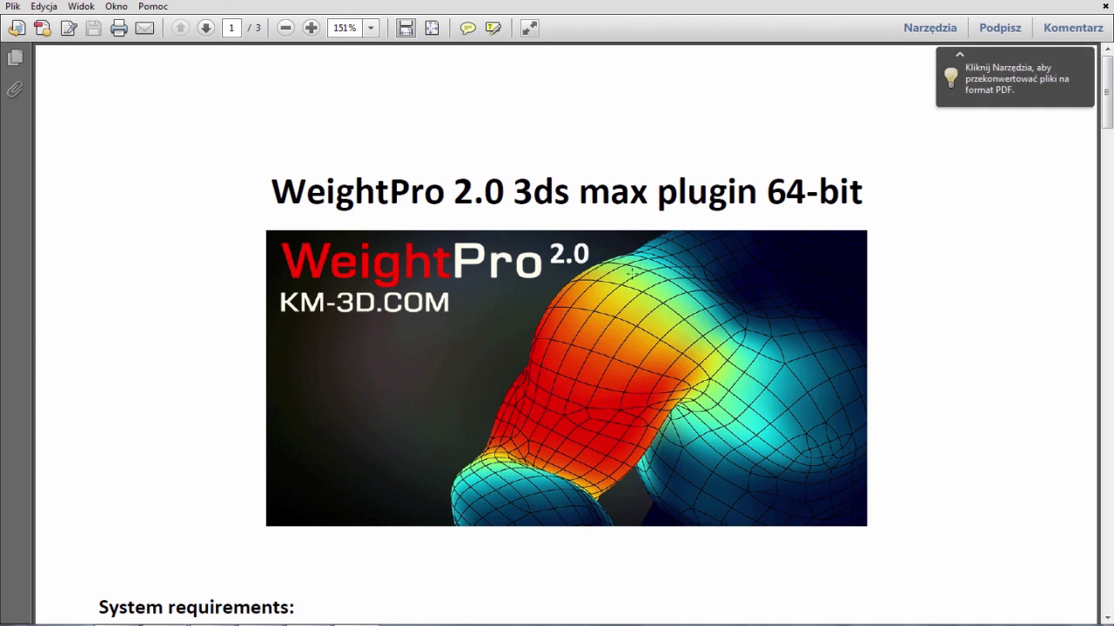
scroll(636, 272, "down", 3)
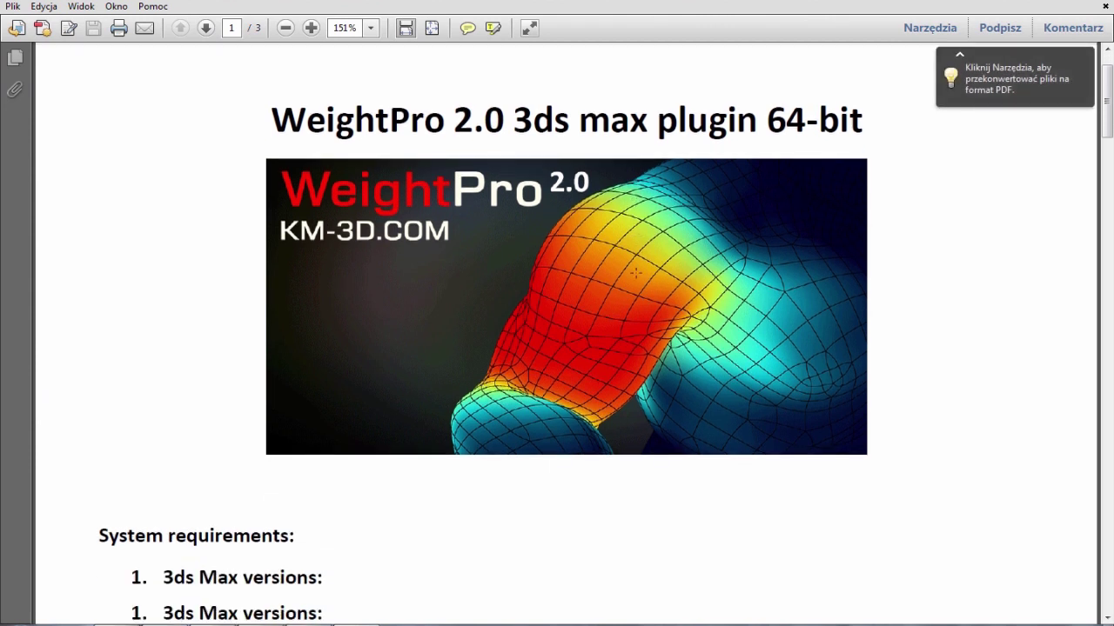
scroll(636, 272, "down", 7)
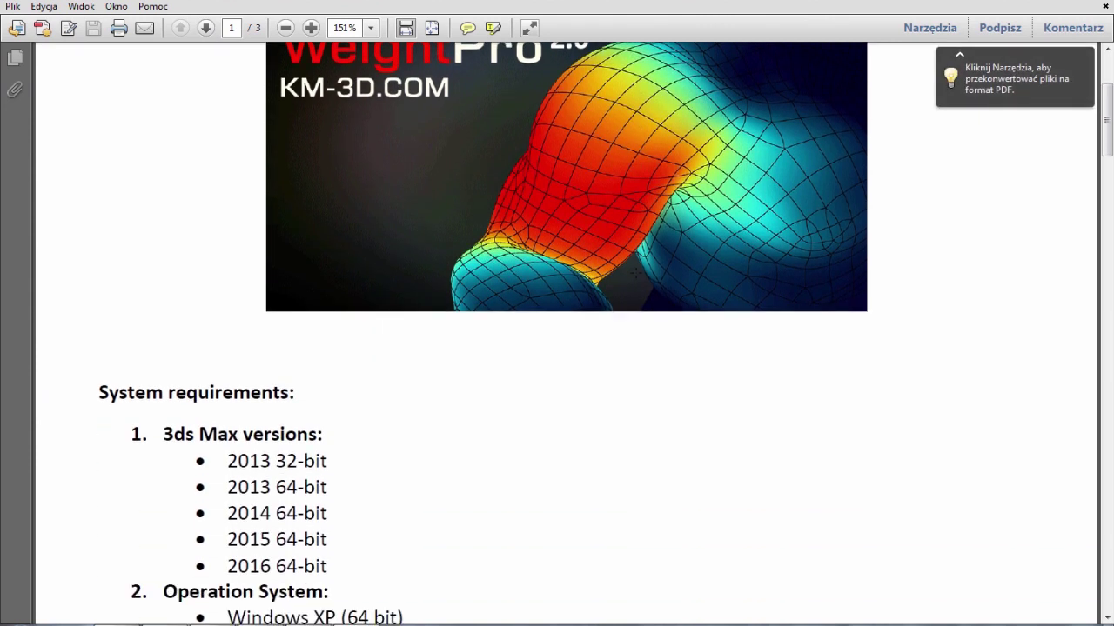
scroll(639, 279, "down", 18)
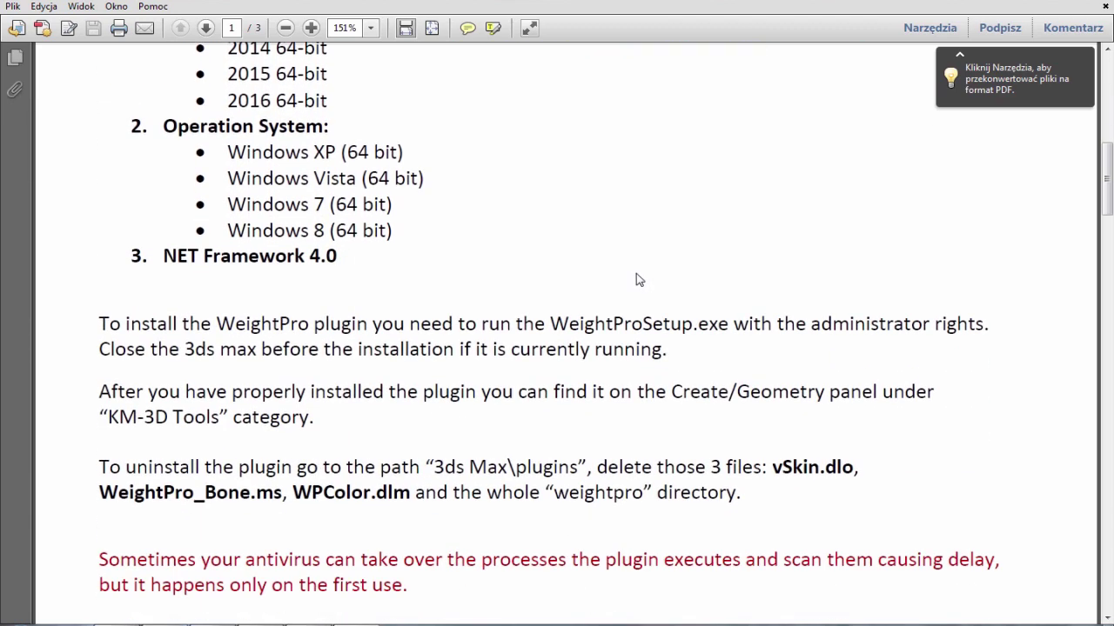
scroll(651, 287, "down", 6)
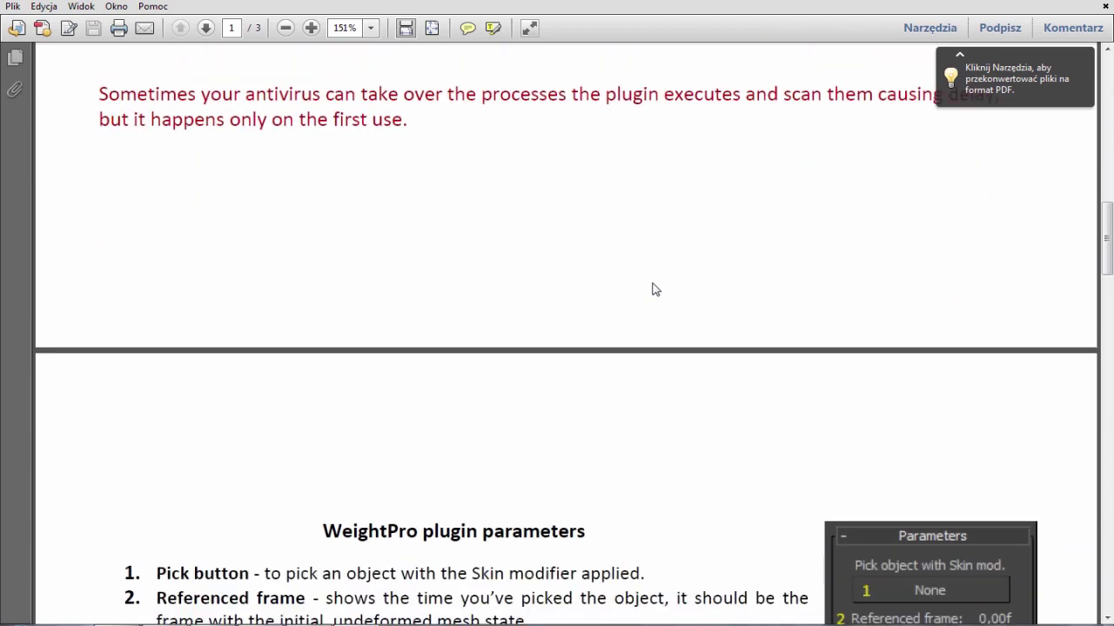
scroll(677, 285, "down", 20)
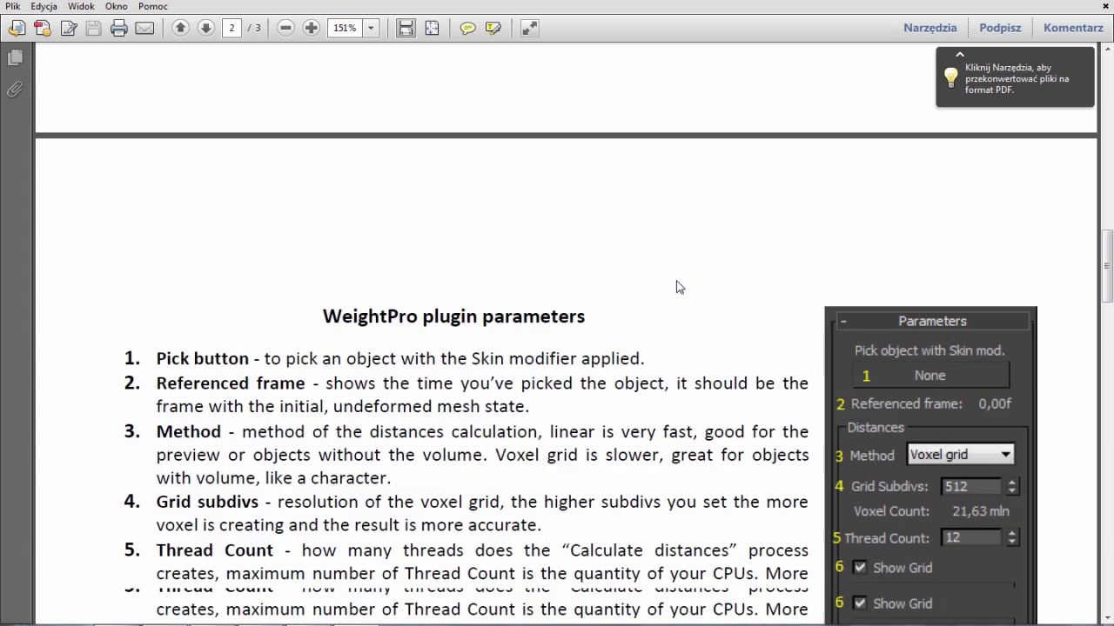
scroll(673, 283, "down", 20)
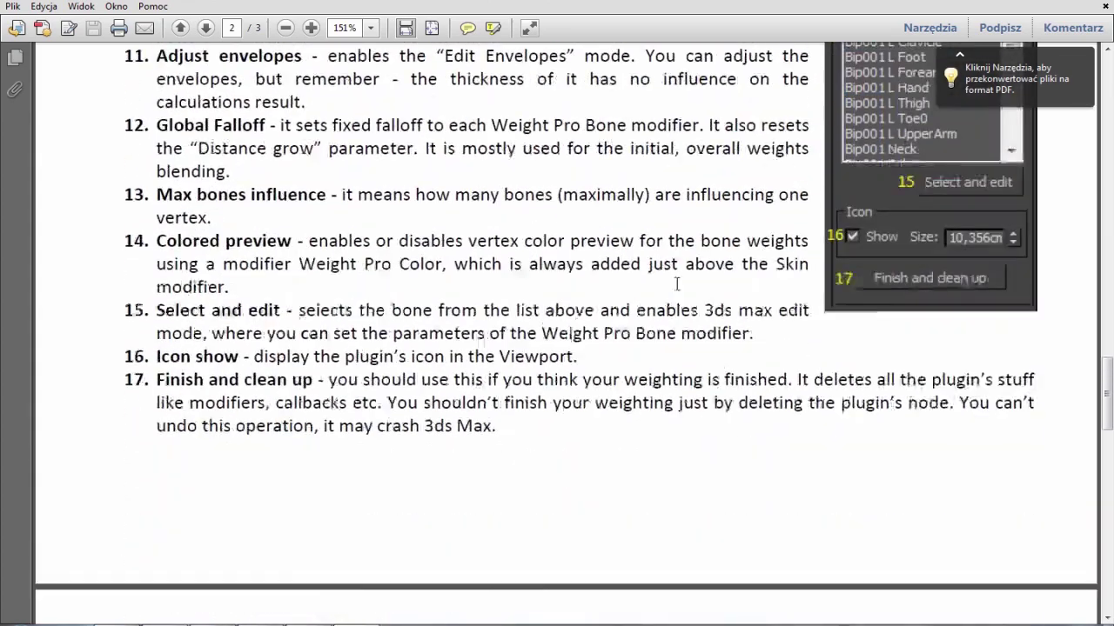
scroll(682, 280, "down", 1)
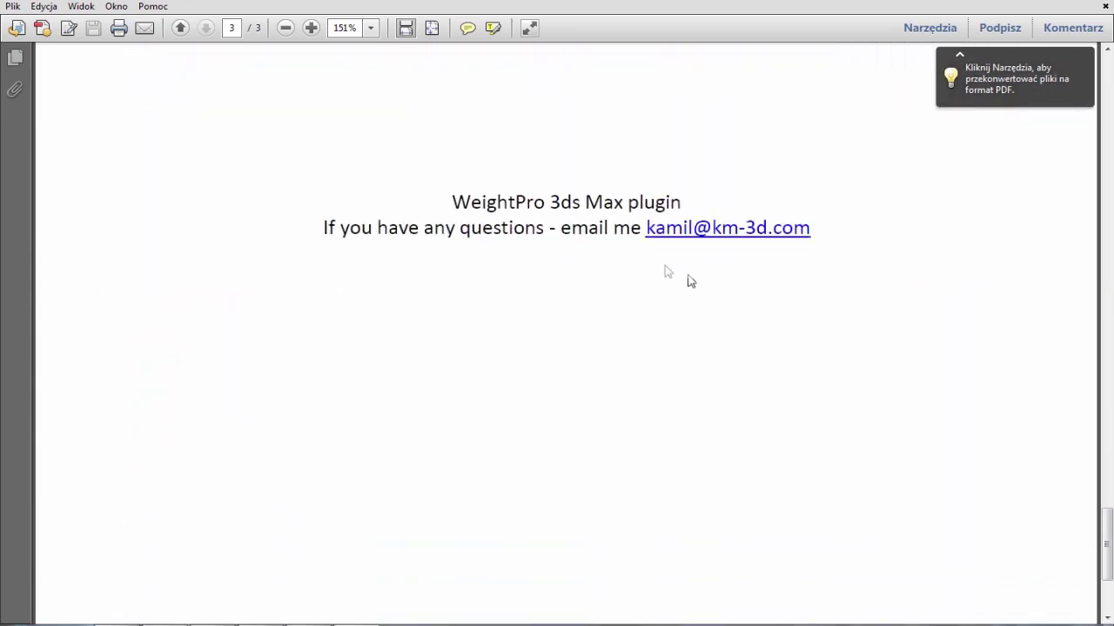
left_click(1100, 2)
left_click(696, 221)
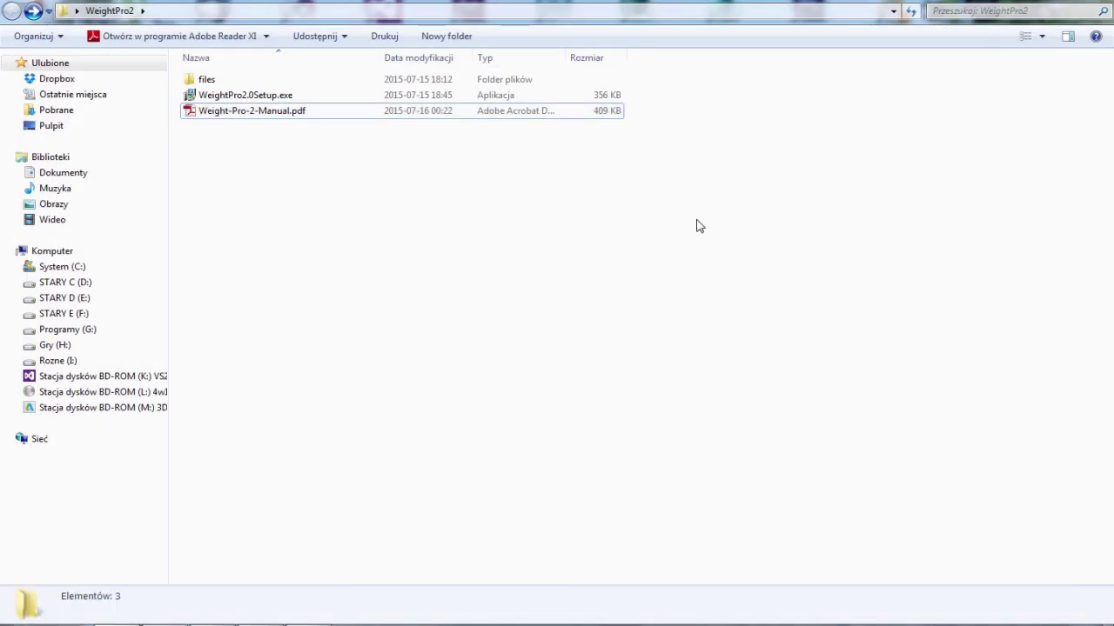
Launch WeightPro2.0Setup.exe from the WeightPro2 folder and continue past the installer's welcome page.
left_click(287, 96)
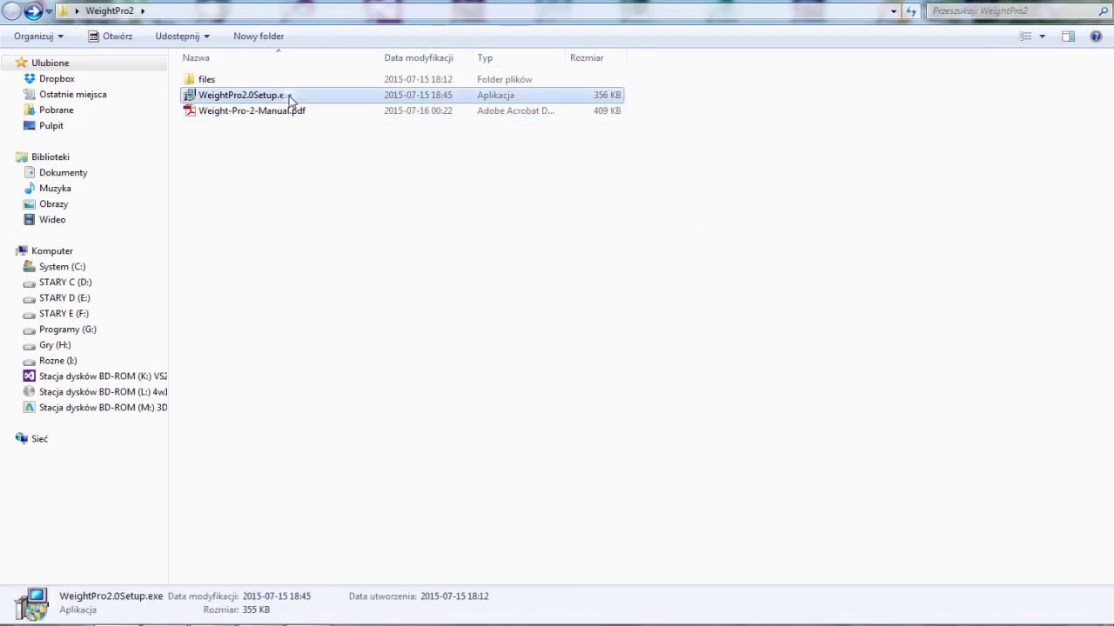
double_click(289, 97)
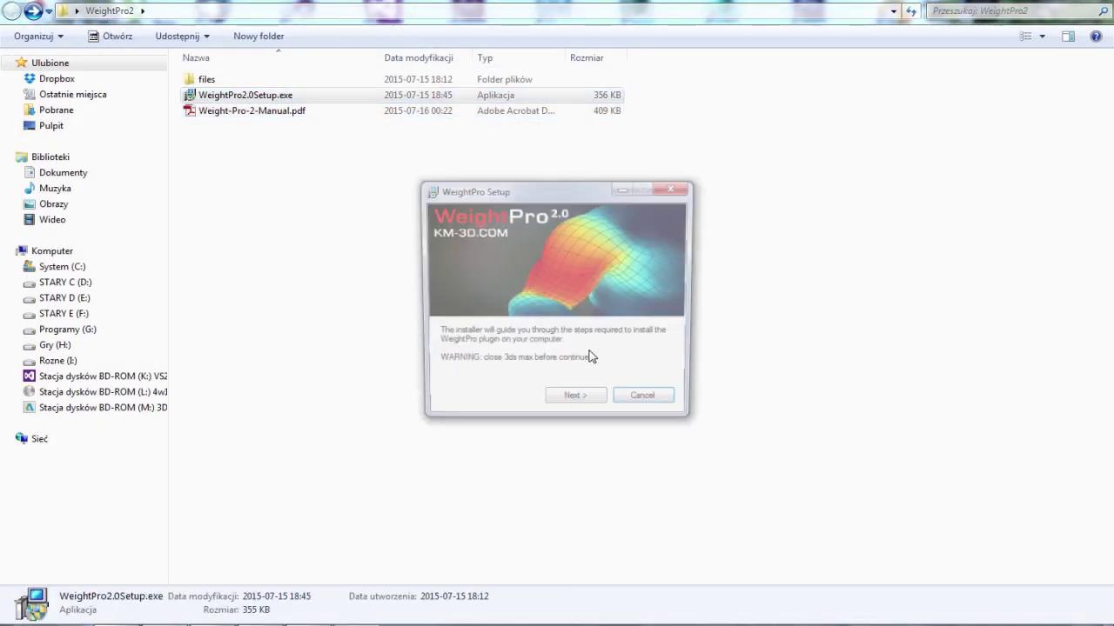
key("Return")
Install the WeightPro plugin for 3ds Max 2016 64bit in its suggested directory and close the setup wizard.
left_click(590, 350)
key("Down")
key("Down")
key("Down")
key("Down")
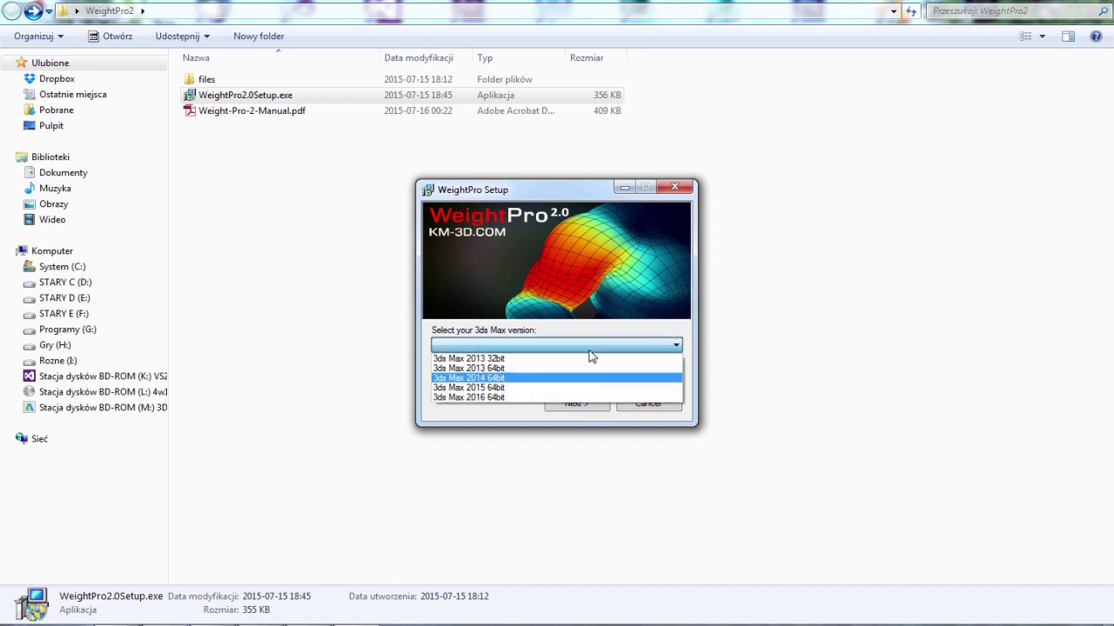
key("Return")
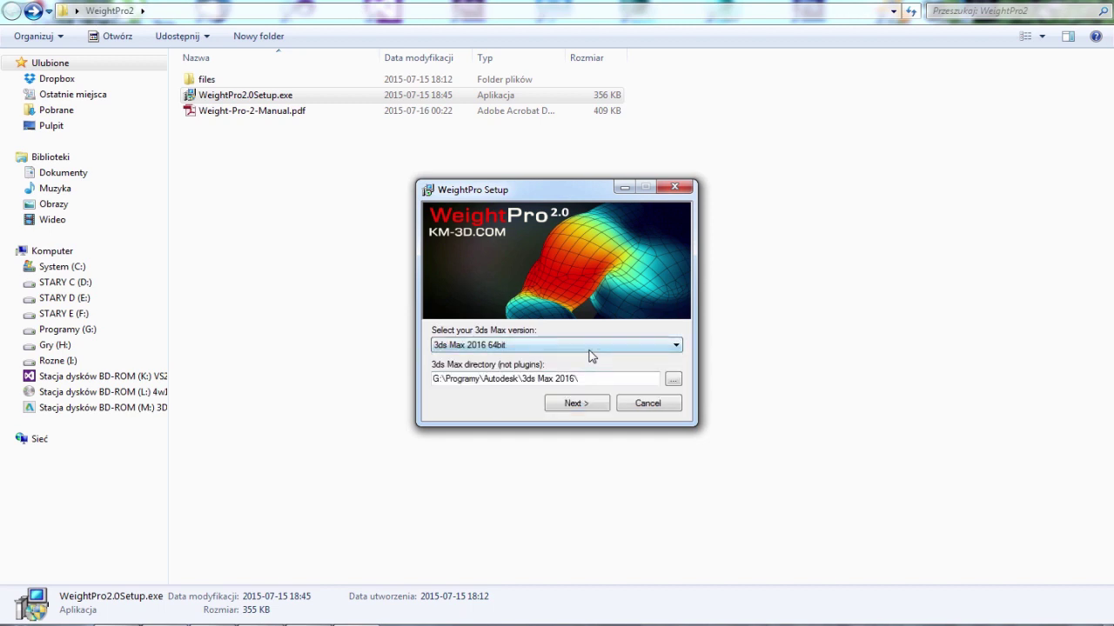
key("Return")
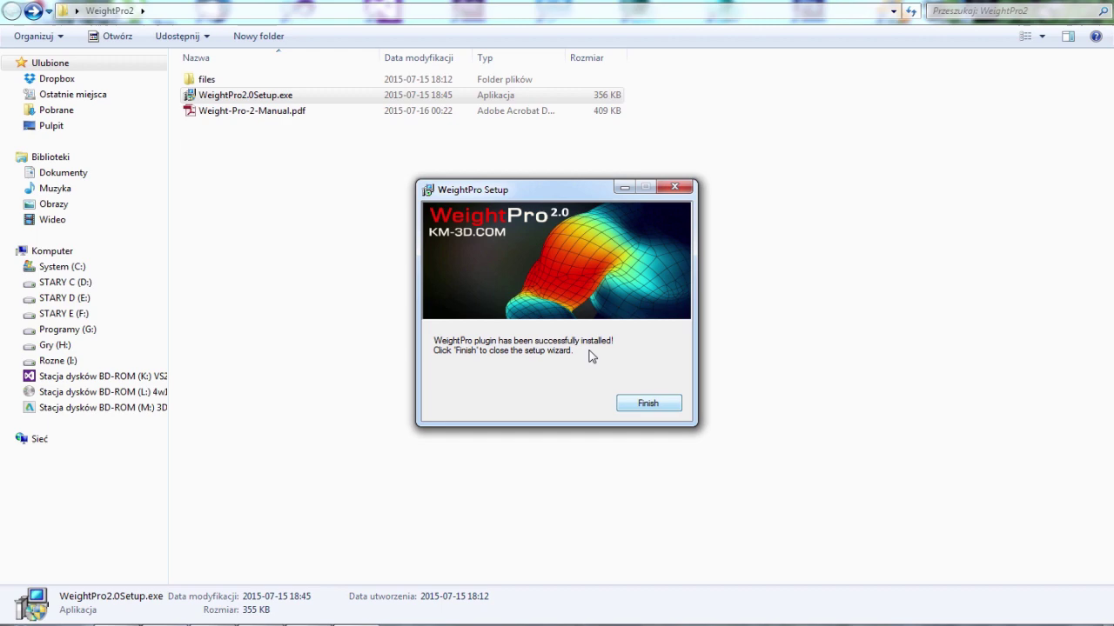
left_click(644, 401)
Start 3ds Max 2016 and maximize the Perspective viewport.
key("super")
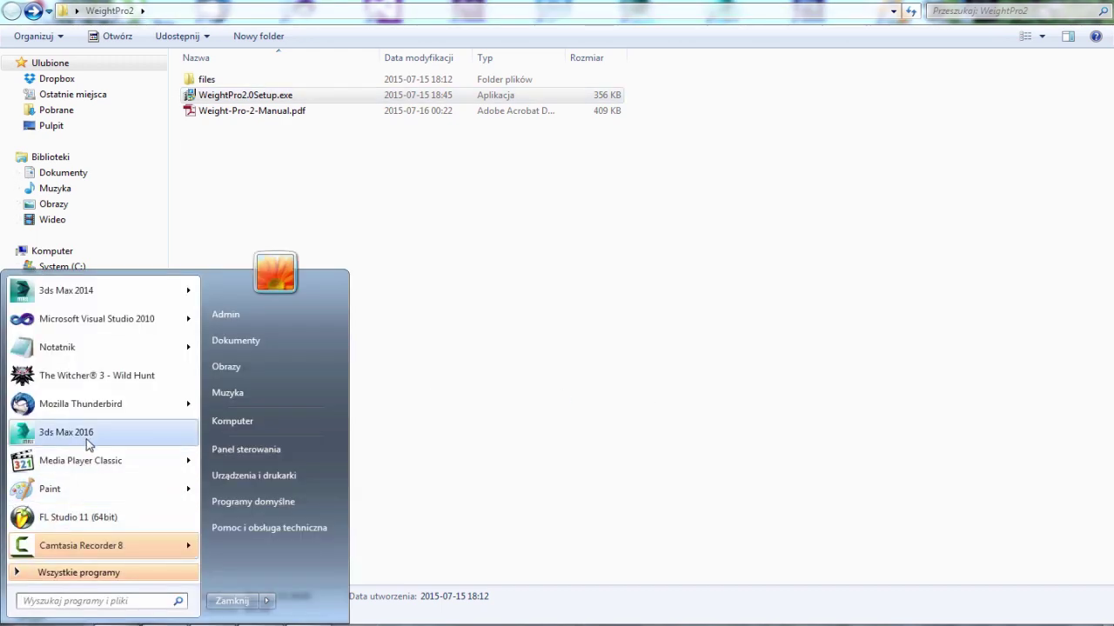
left_click(91, 435)
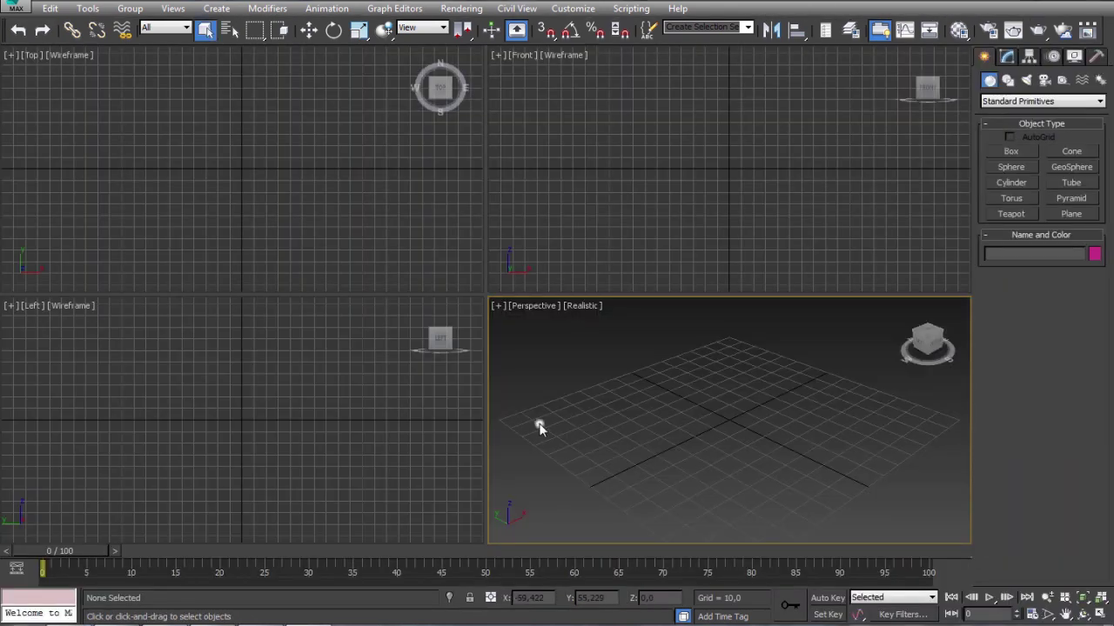
left_click(539, 423)
key("alt+w")
Open the recent scene Nano_suit.max, continuing despite the missing external files, and toggle the edged faces display.
left_click(15, 8)
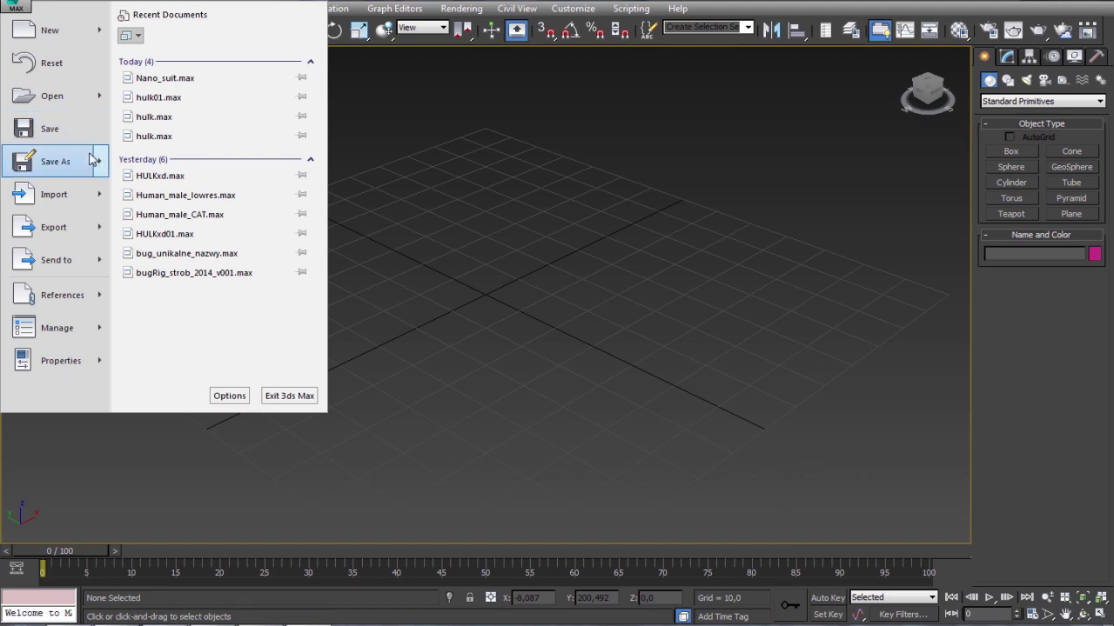
left_click(171, 78)
left_click(554, 429)
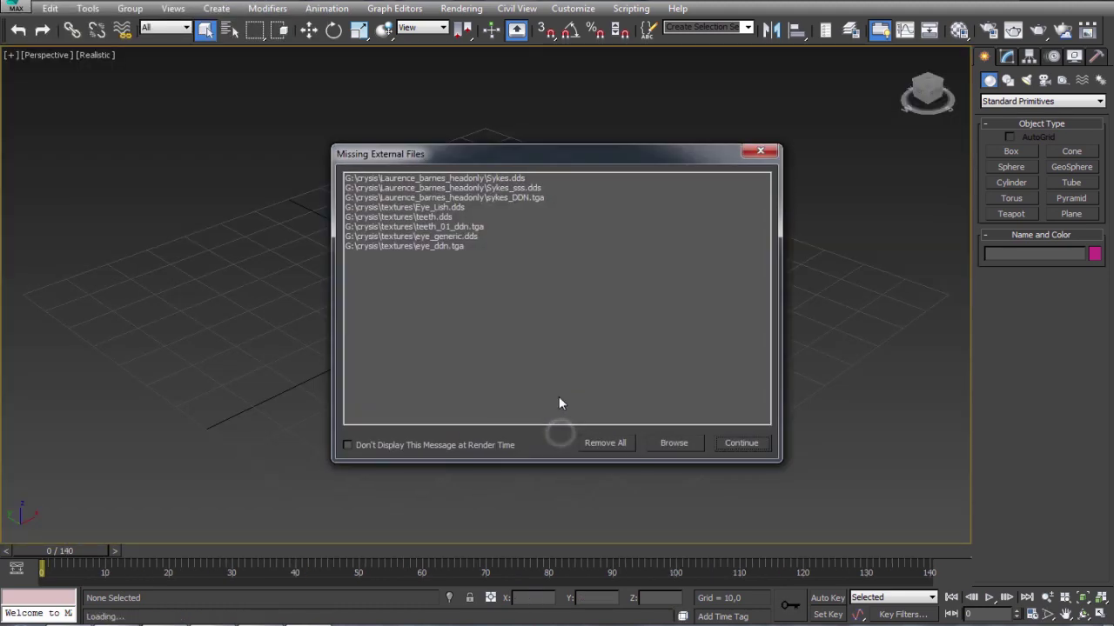
left_click(741, 445)
key("F4")
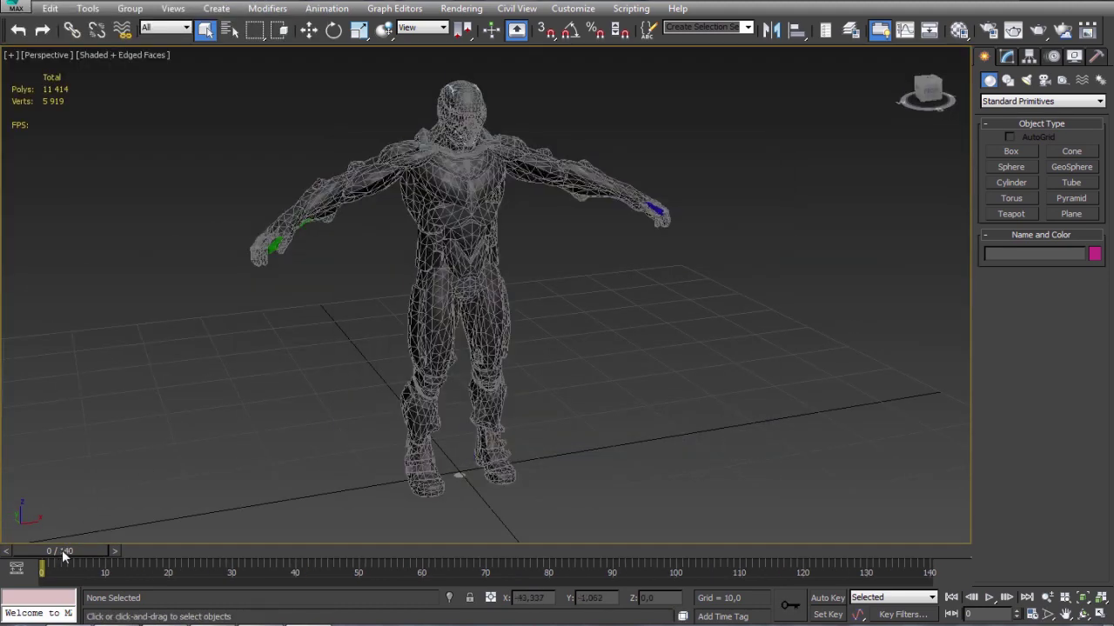
Move the animation to frame 16 and select the NanoSuit_us_01 character mesh with edged faces turned off.
mouse_move(66, 551)
left_mouse_down()
mouse_move(683, 526)
mouse_move(144, 533)
left_mouse_up()
left_click(452, 210)
key("F4")
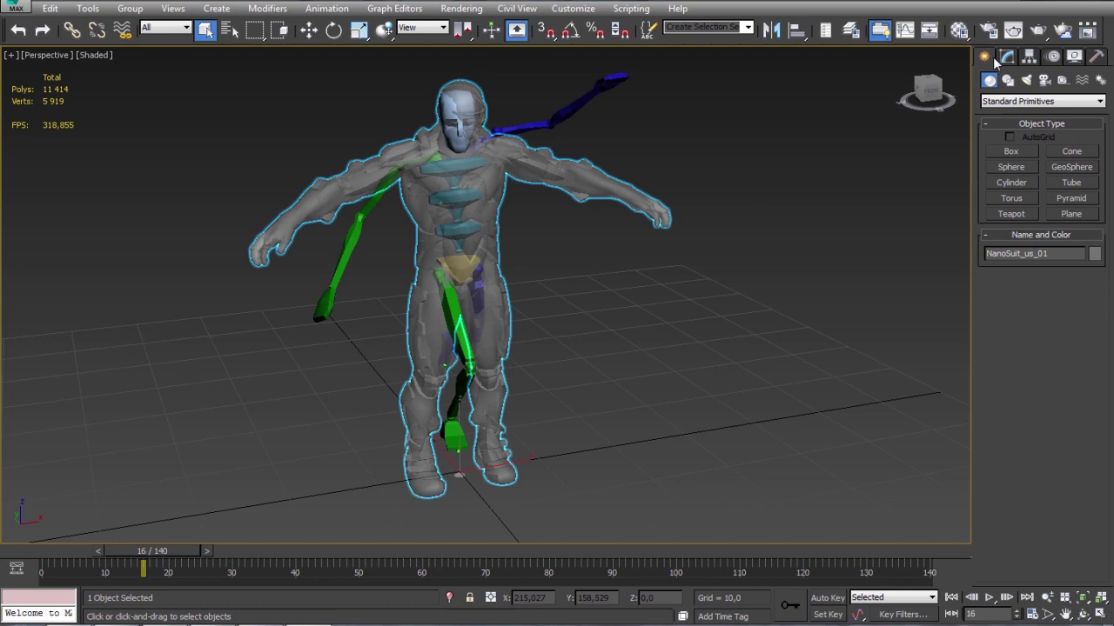
Turn on edged faces and reset the NanoSuit_us_01 mesh's transform with Reset XForm.
left_click(1007, 57)
key("F4")
left_click(1029, 57)
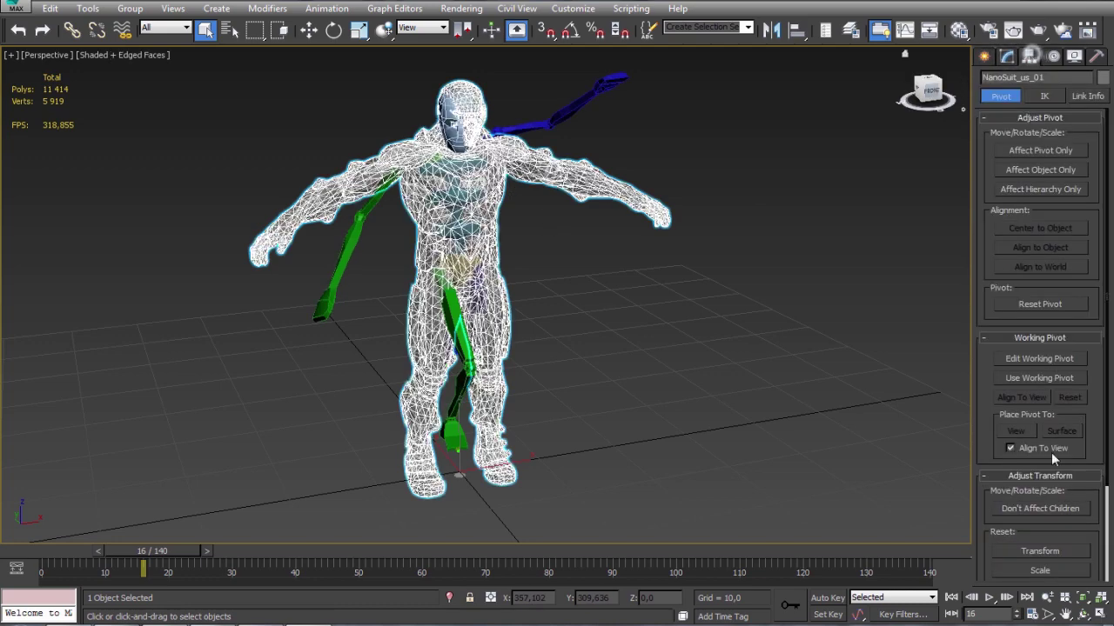
scroll(1051, 447, "down", 3)
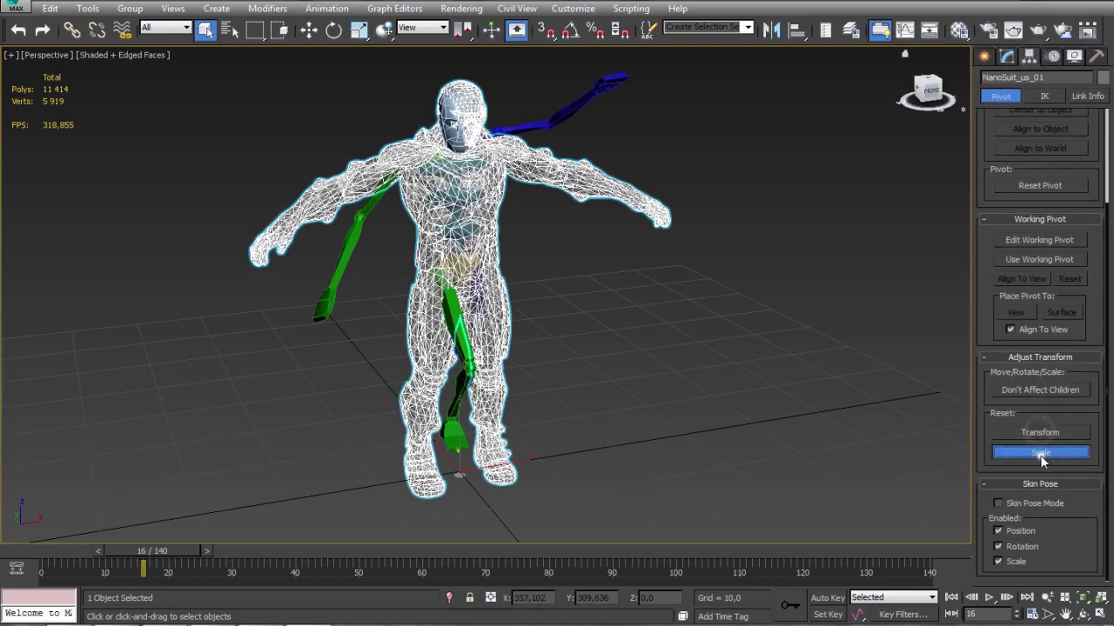
left_click(1097, 56)
left_click(1044, 243)
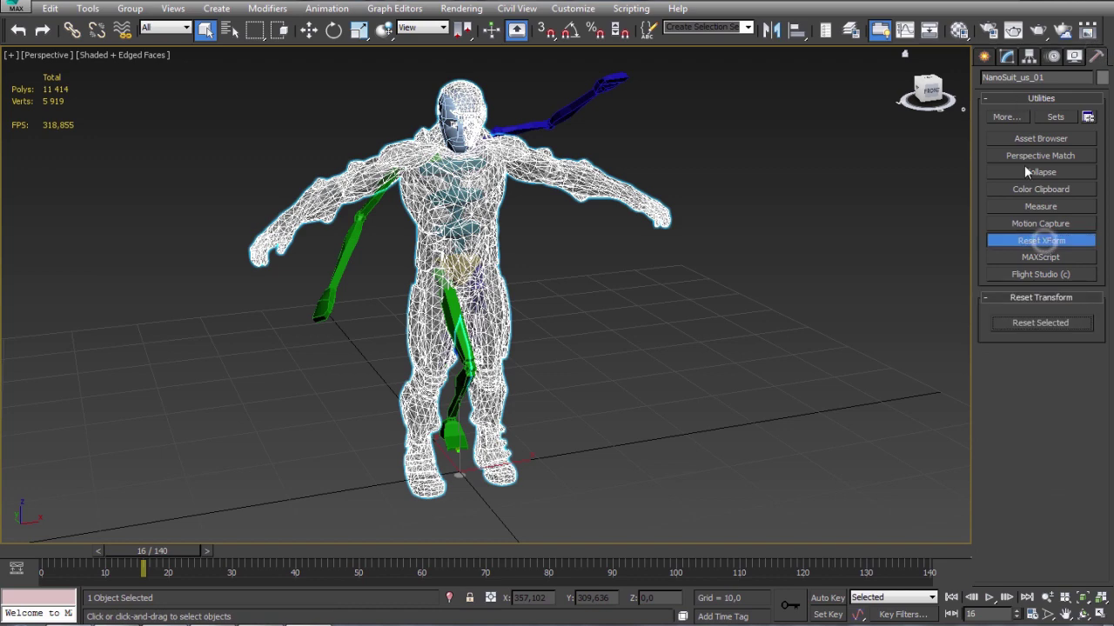
left_click(1006, 58)
Convert the character mesh to an Editable Mesh, collapsing its XForm modifier.
middle_click_drag(485, 243, 498, 282)
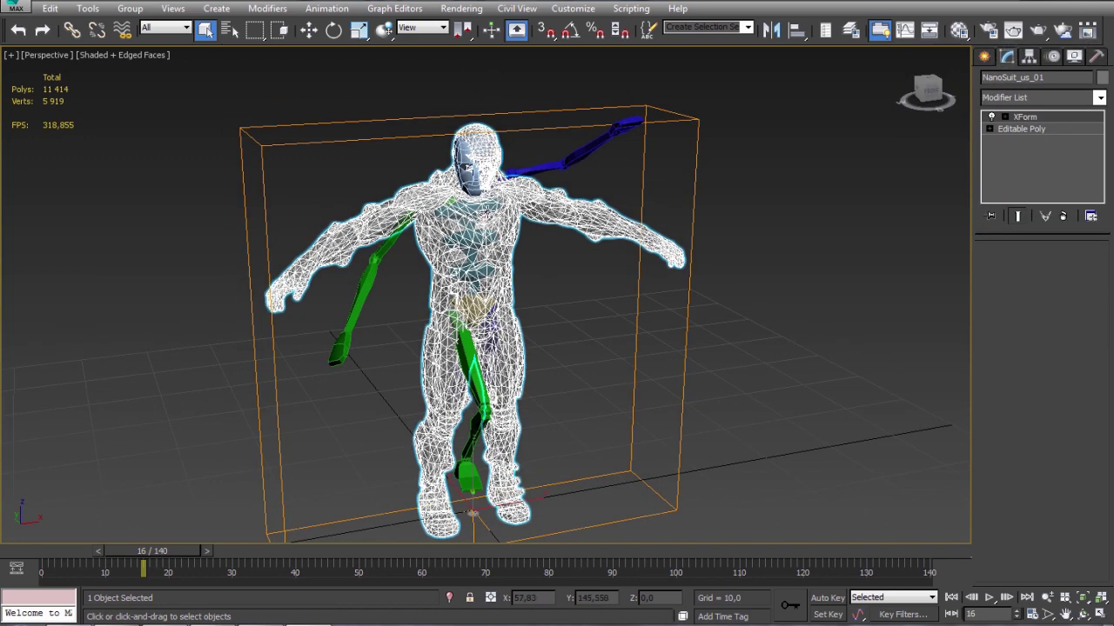
right_click(484, 207)
mouse_move(563, 361)
left_click(649, 362)
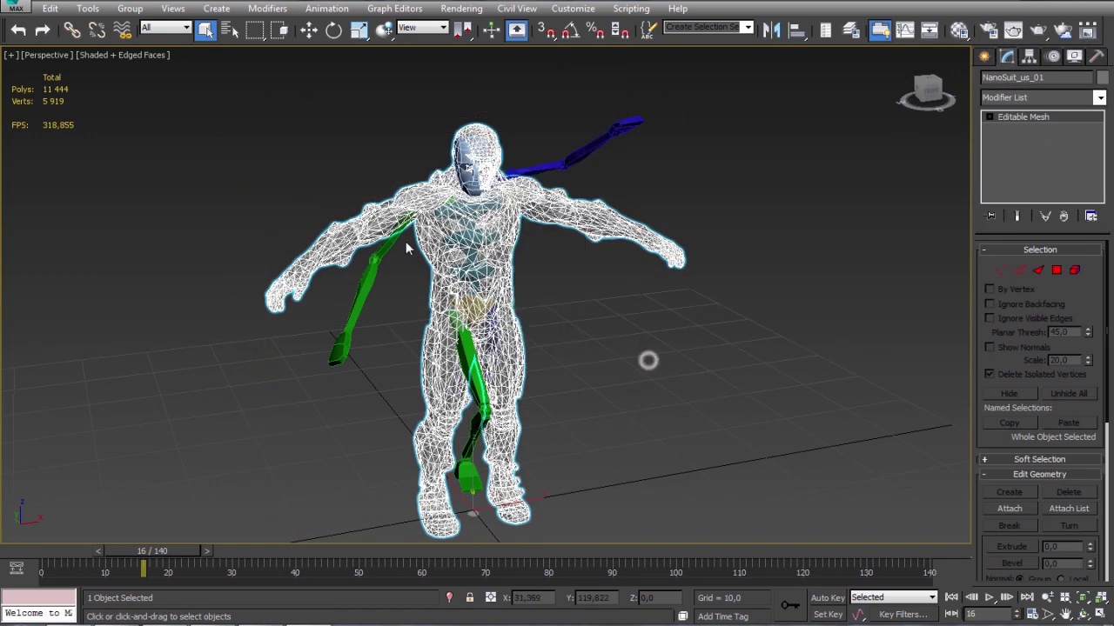
Return the animation to frame 0 and apply a Skin modifier to the character mesh.
middle_click_drag(410, 247, 439, 308, "alt")
left_click_drag(177, 554, 2, 560)
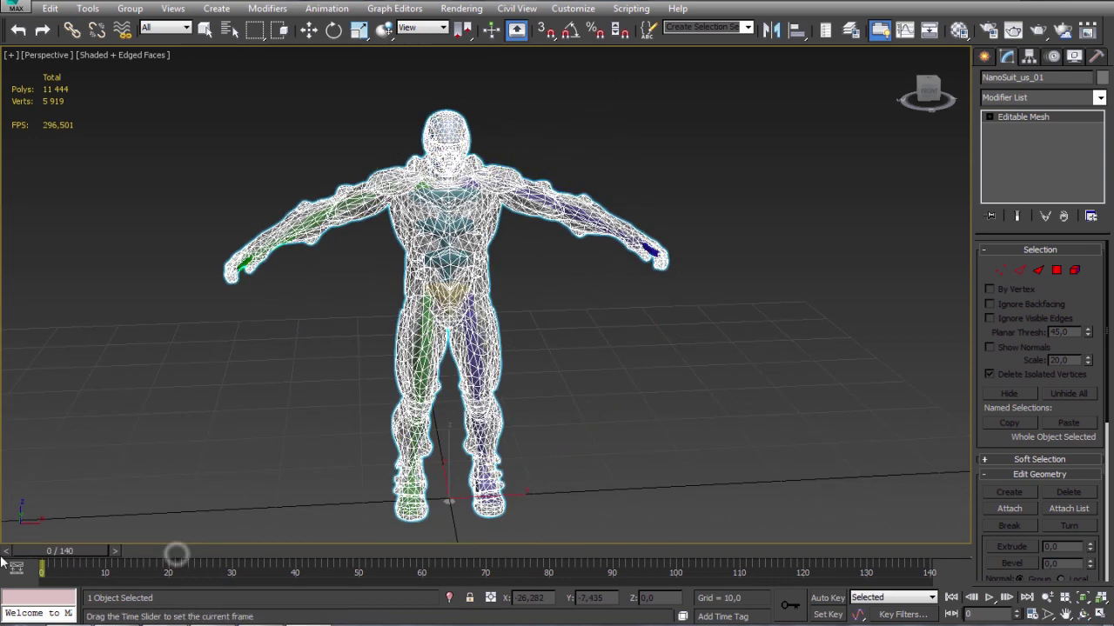
left_click(1098, 98)
left_click_drag(1099, 134, 1080, 437)
scroll(1077, 435, "down", 1)
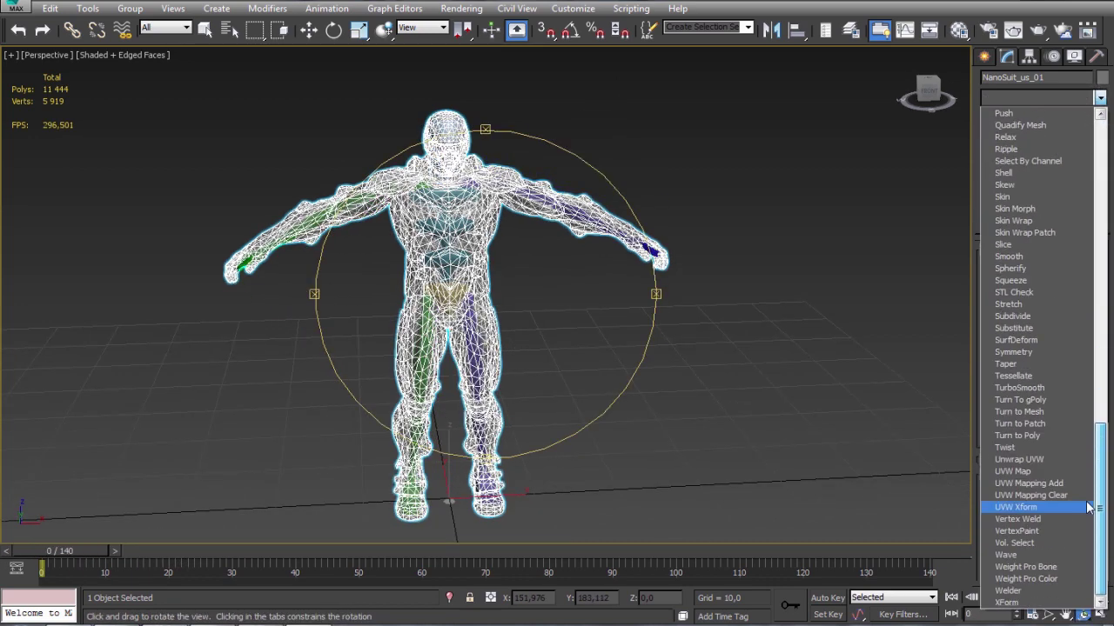
left_click(1011, 198)
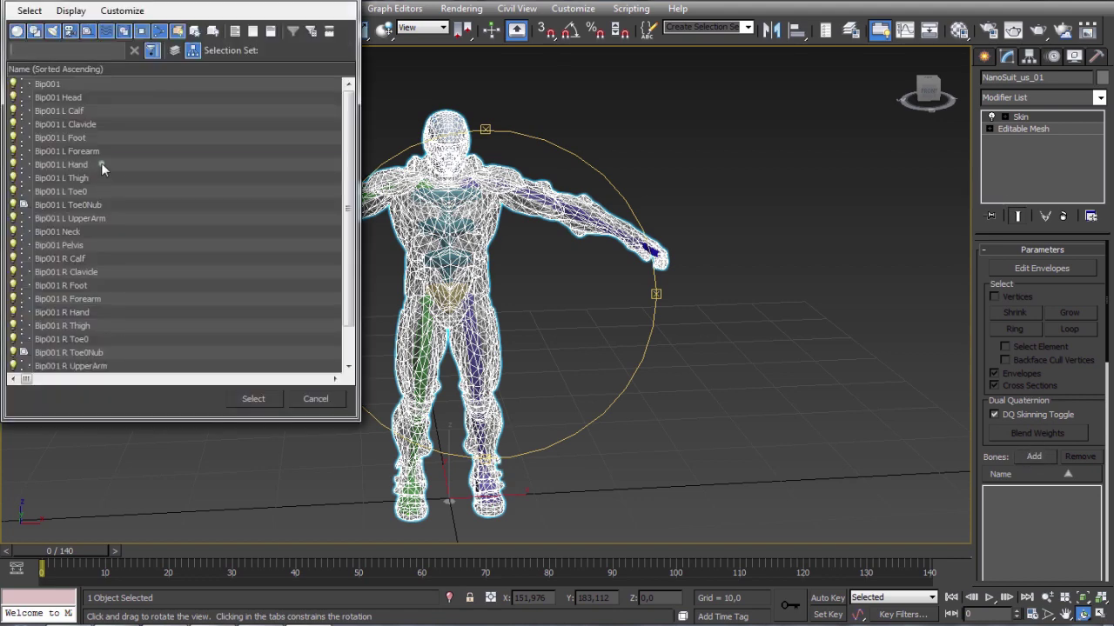
Add all biped bones except the Bip001 root to the character's Skin modifier and scrub the animation to check the deformation.
left_click(101, 165)
key("ctrl+a")
left_click(47, 84, "ctrl")
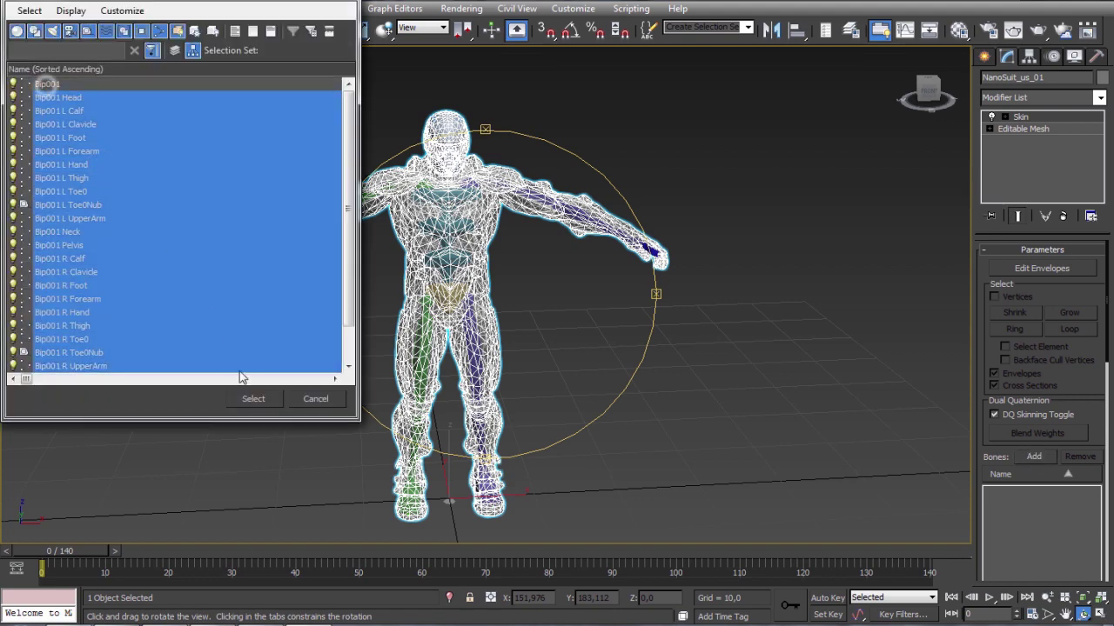
left_click(263, 402)
left_click(206, 32)
middle_click_drag(388, 250, 507, 306, "alt")
mouse_move(76, 554)
left_mouse_down()
mouse_move(551, 525)
mouse_move(517, 509)
mouse_move(204, 502)
mouse_move(581, 505)
mouse_move(446, 480)
mouse_move(44, 522)
left_mouse_up()
key("F4")
Create a WeightPro object from KM-3D Tools on the ground beside the character.
left_click(984, 56)
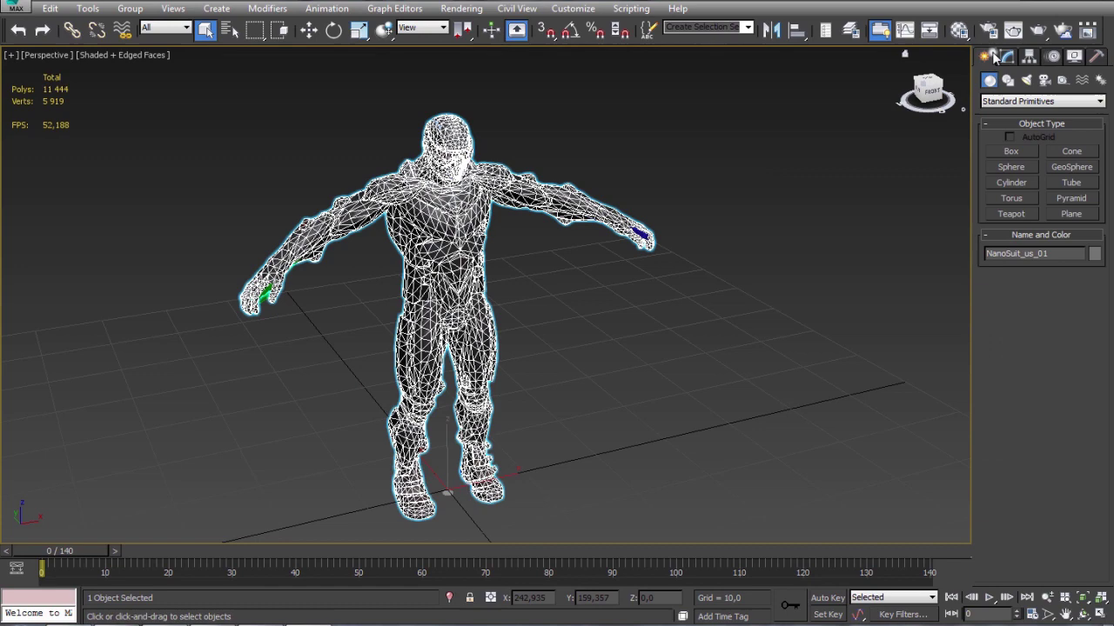
left_click(1009, 102)
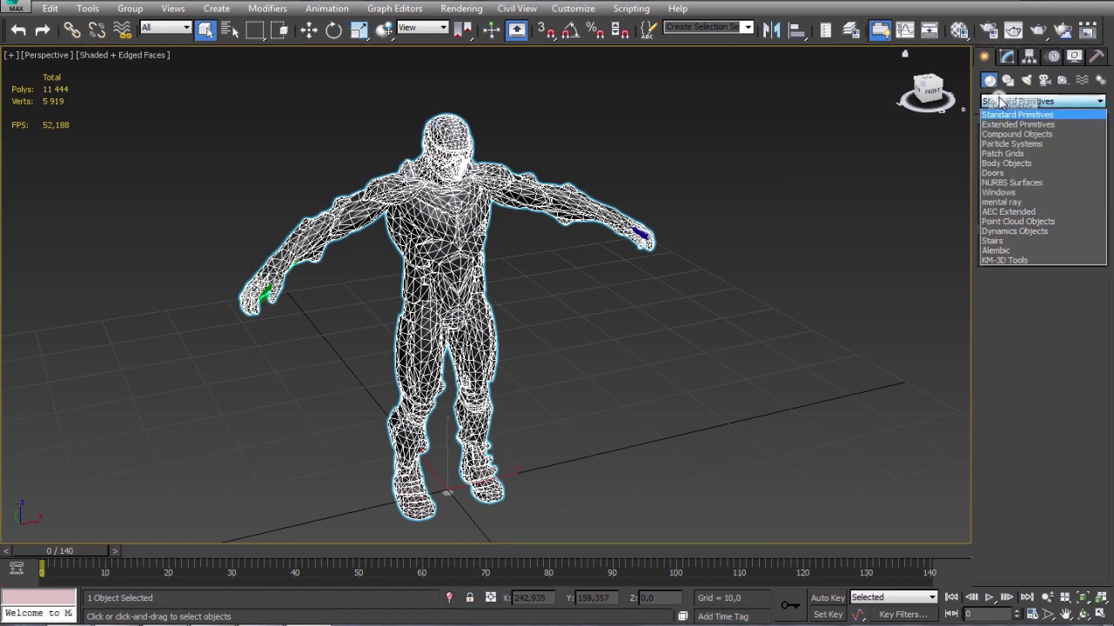
left_click(1003, 260)
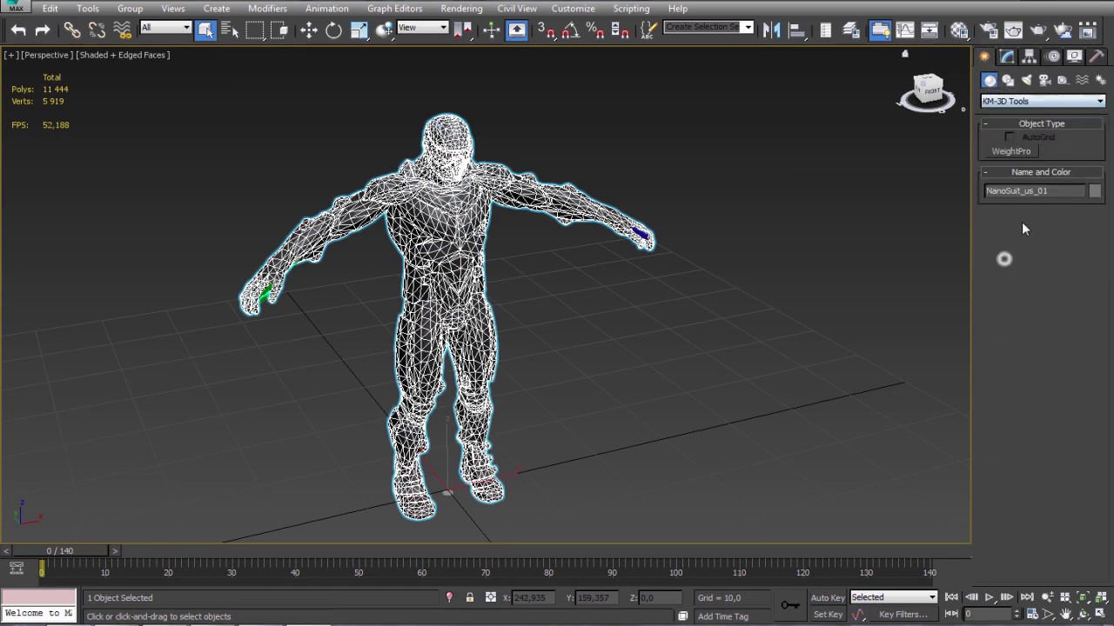
left_click(1015, 152)
left_click_drag(659, 432, 665, 459)
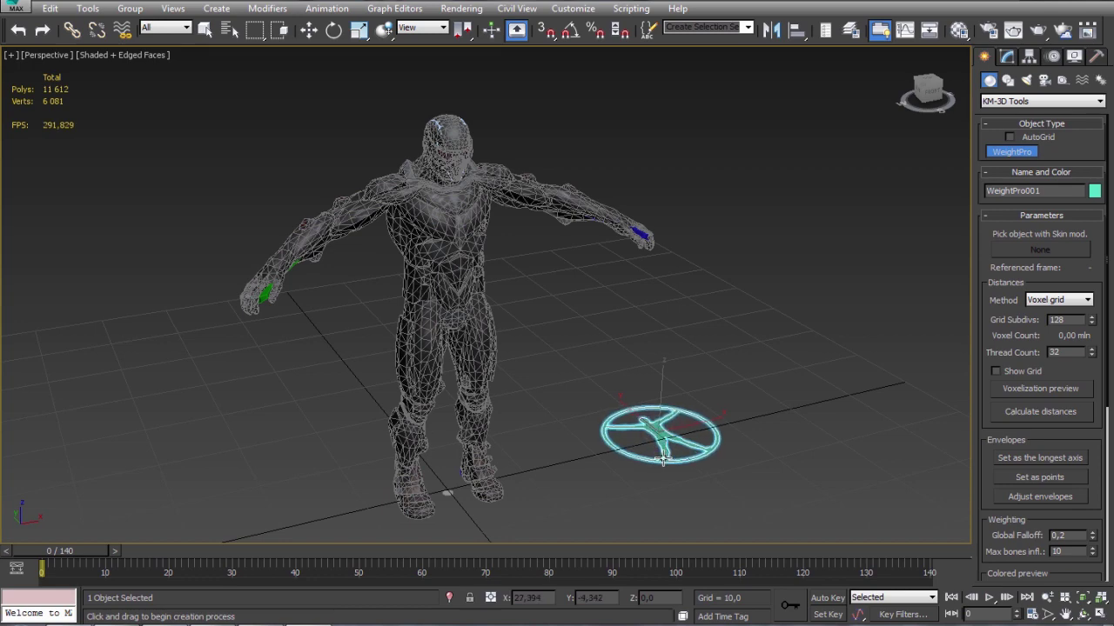
mouse_move(521, 331)
middle_mouse_down("alt")
mouse_move(501, 323)
mouse_move(509, 326)
middle_mouse_up("alt")
Assign the NanoSuit_us_01 mesh as the WeightPro object's skinned object and set the distance method to Linear.
left_click(1007, 57)
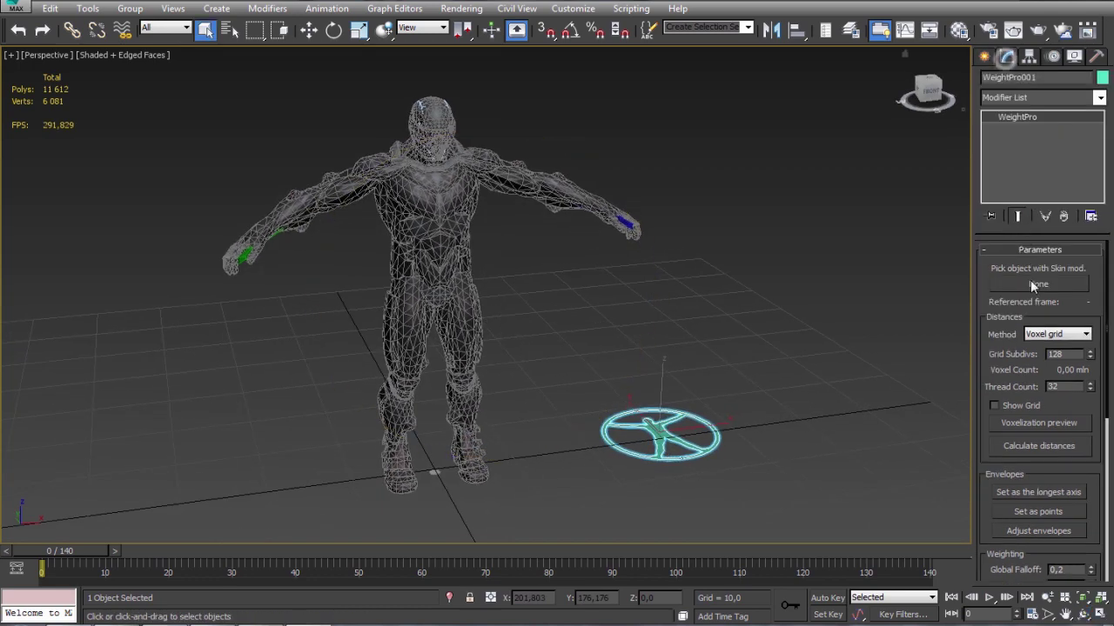
left_click(1035, 285)
left_click(444, 222)
middle_click_drag(522, 273, 426, 295, "alt")
left_click(202, 27)
middle_click_drag(562, 310, 546, 297)
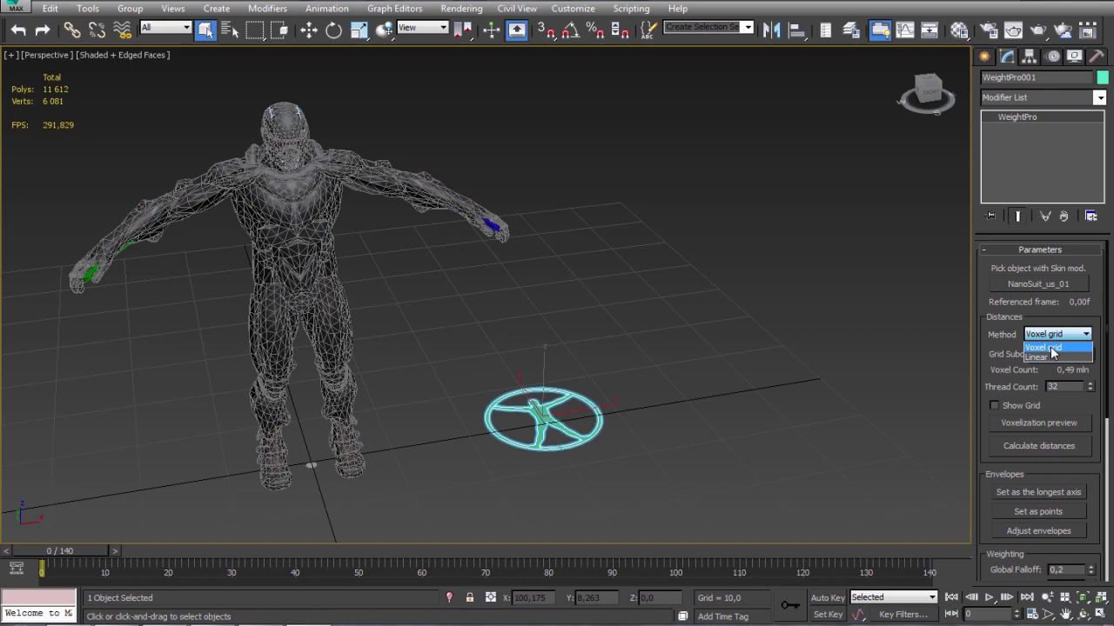
left_click(1037, 357)
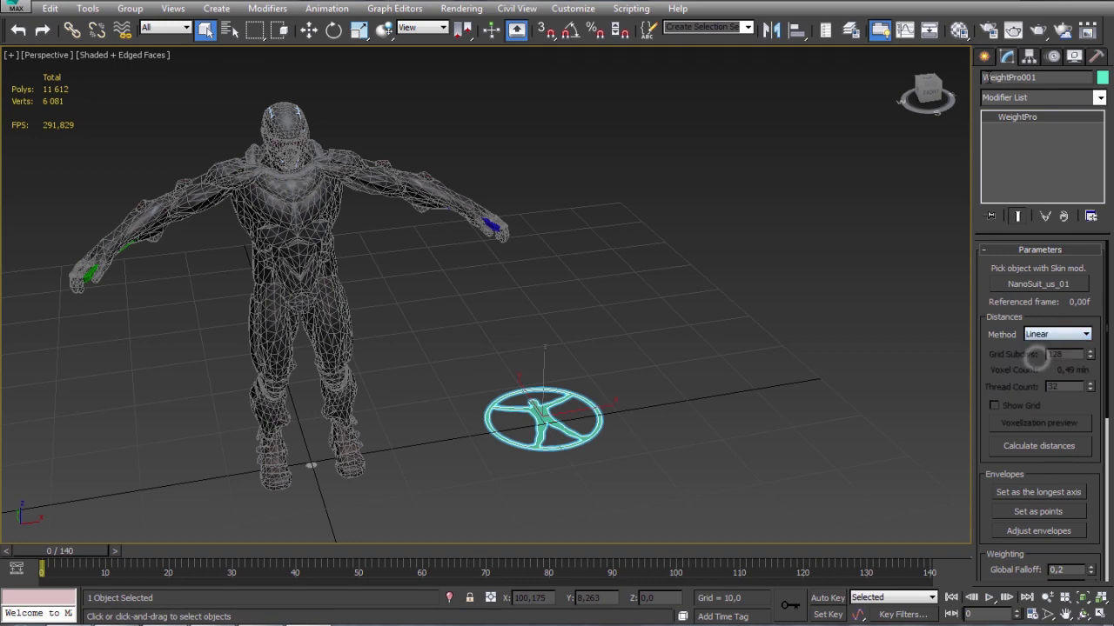
Create a large geosphere with a radius of about 19 and 26 segments beside the WeightPro object.
left_click(984, 56)
left_click(1005, 100)
left_click(1018, 110)
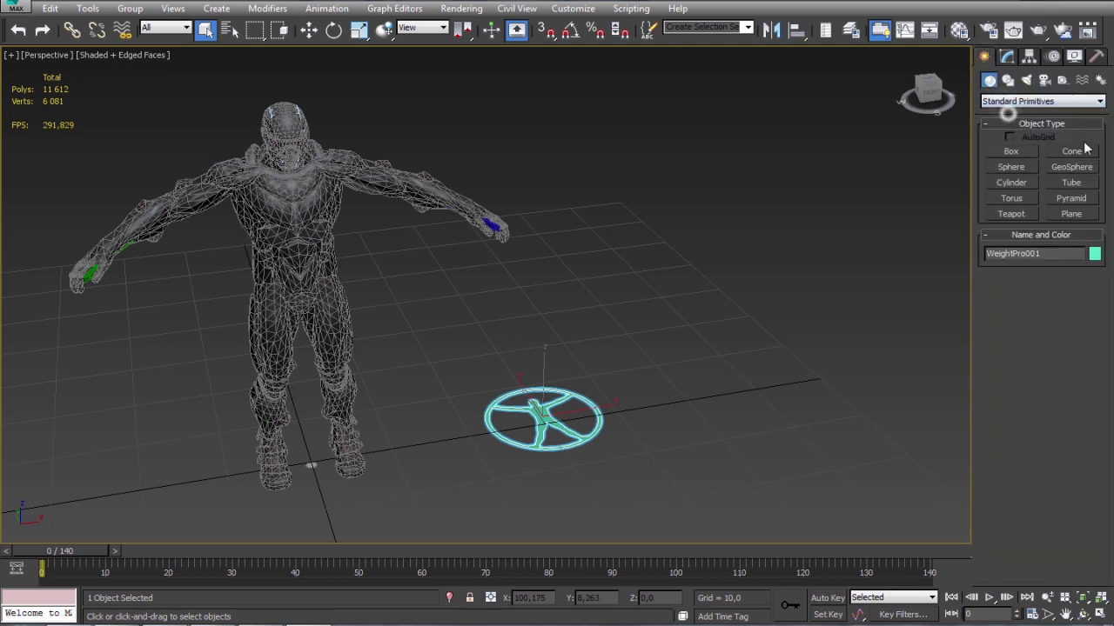
left_click(1072, 167)
middle_click_drag(746, 311, 572, 389)
left_click_drag(639, 380, 747, 432)
left_click_drag(1083, 366, 1086, 352)
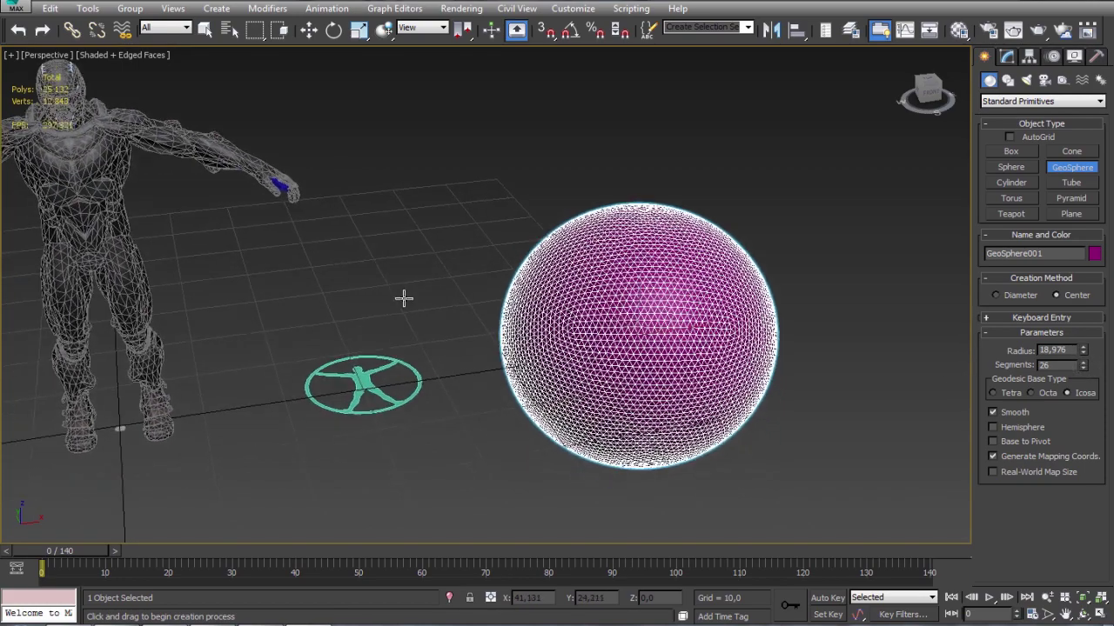
Create two small geospheres, about 2.4 and 2 in radius, on opposite edges of the large sphere.
middle_click_drag(402, 299, 564, 373, "alt")
left_click_drag(620, 467, 621, 462)
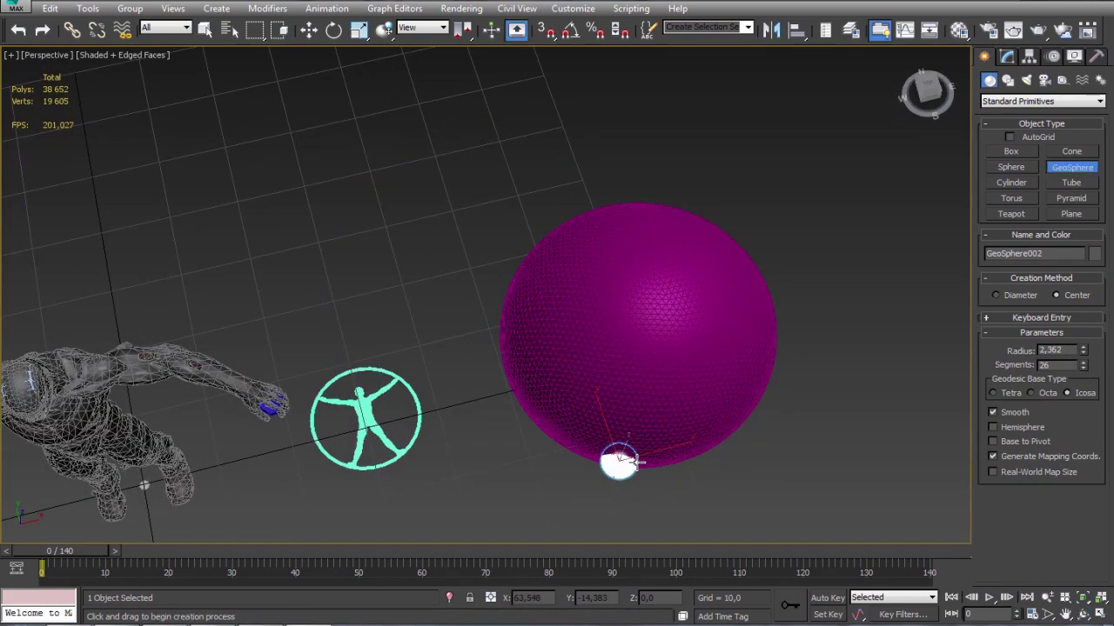
key("t")
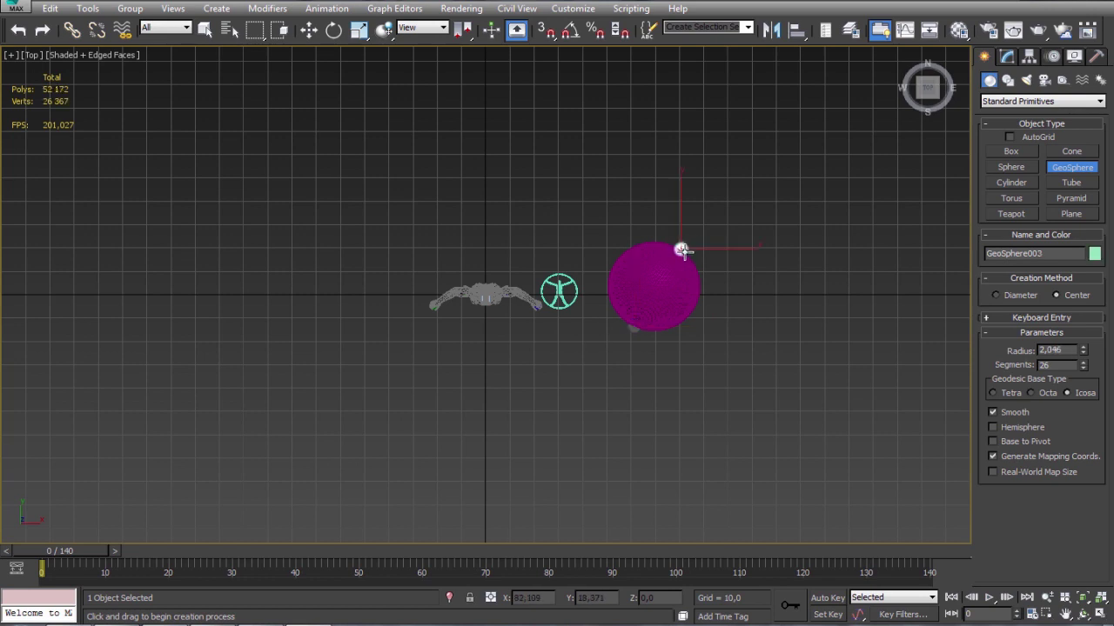
Animate the two small spheres moving outward from the large sphere with Auto Key at frame 27.
left_click(306, 32)
scroll(654, 287, "up", 4)
middle_click_drag(822, 278, 495, 365)
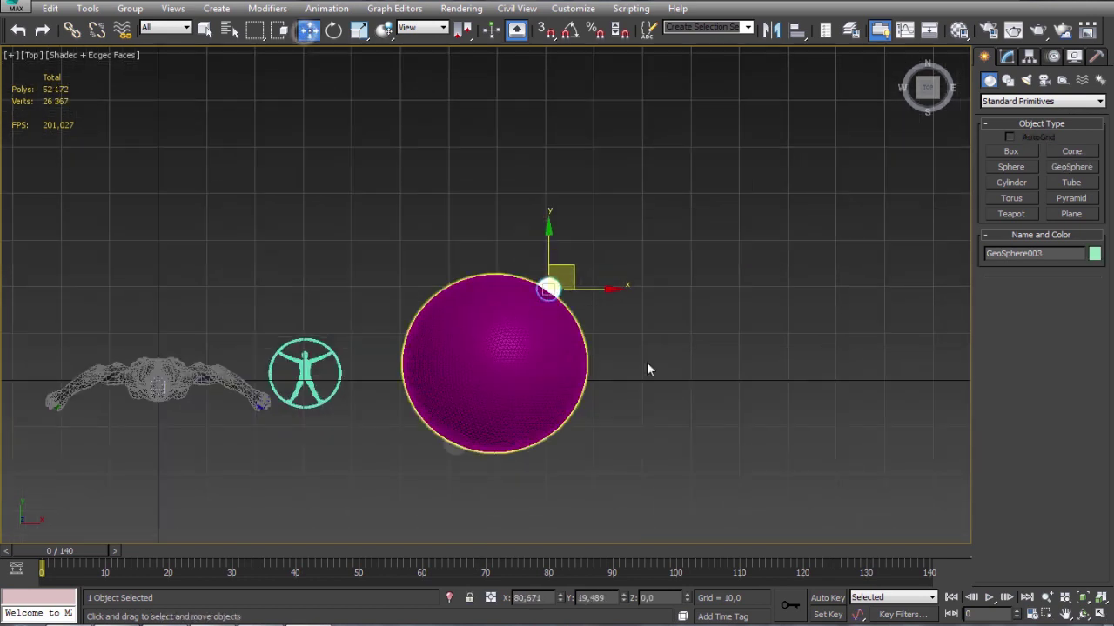
left_click(828, 599)
left_click_drag(65, 551, 228, 549)
left_click(571, 265)
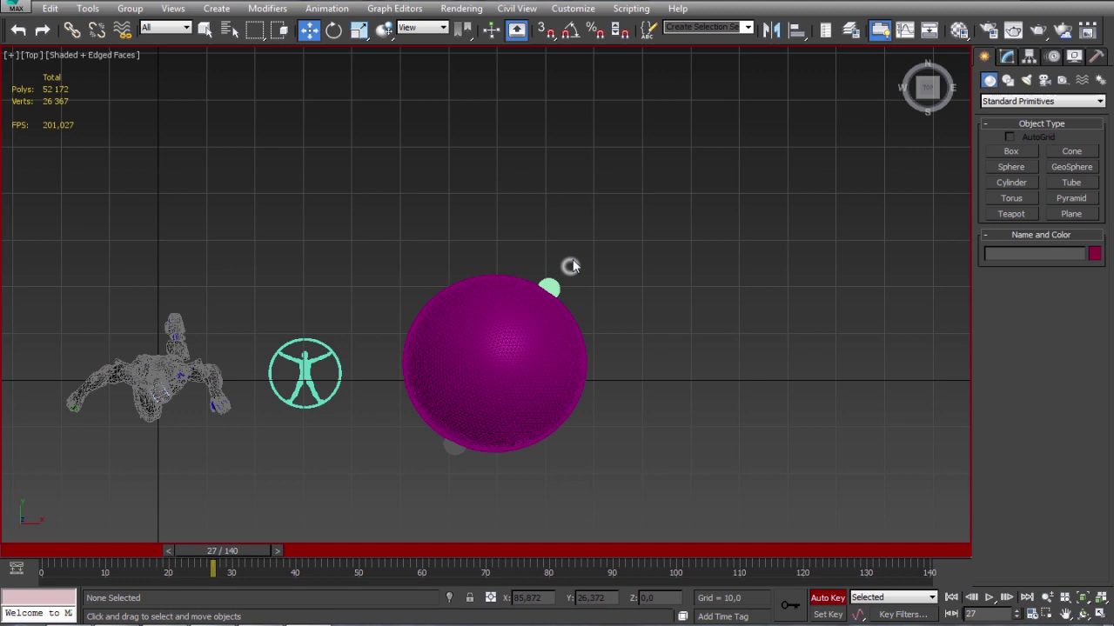
left_click(549, 283)
left_click_drag(452, 445, 406, 493)
left_click(823, 597)
Return the animation to frame 0 and apply a Skin modifier to the large geosphere.
left_click(1006, 55)
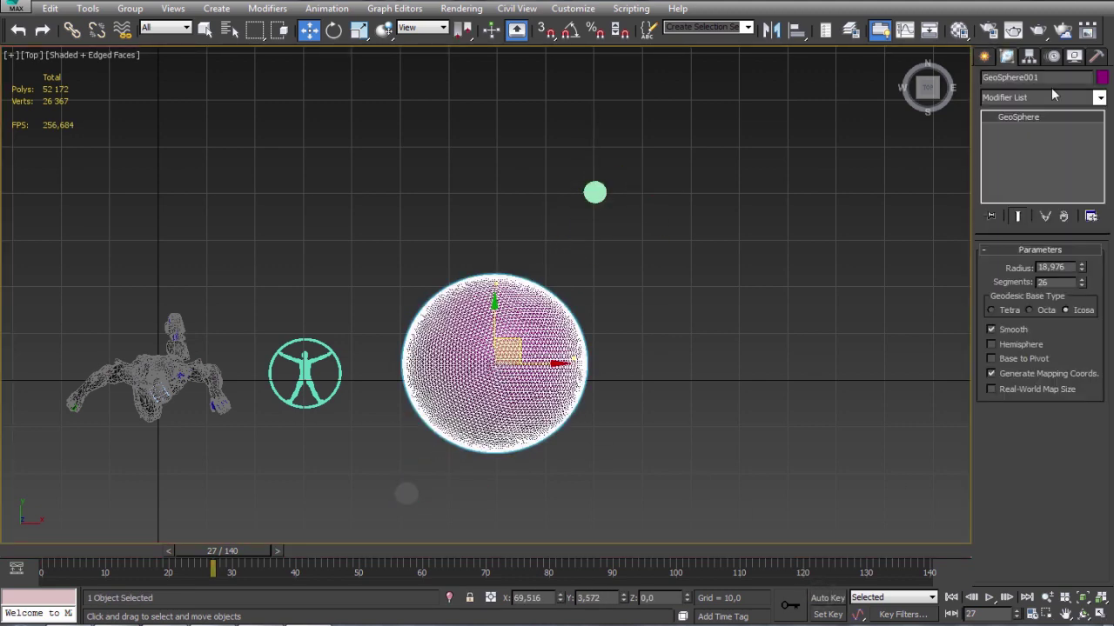
left_click(1099, 97)
left_click(1087, 98)
left_click(951, 598)
left_click(1099, 98)
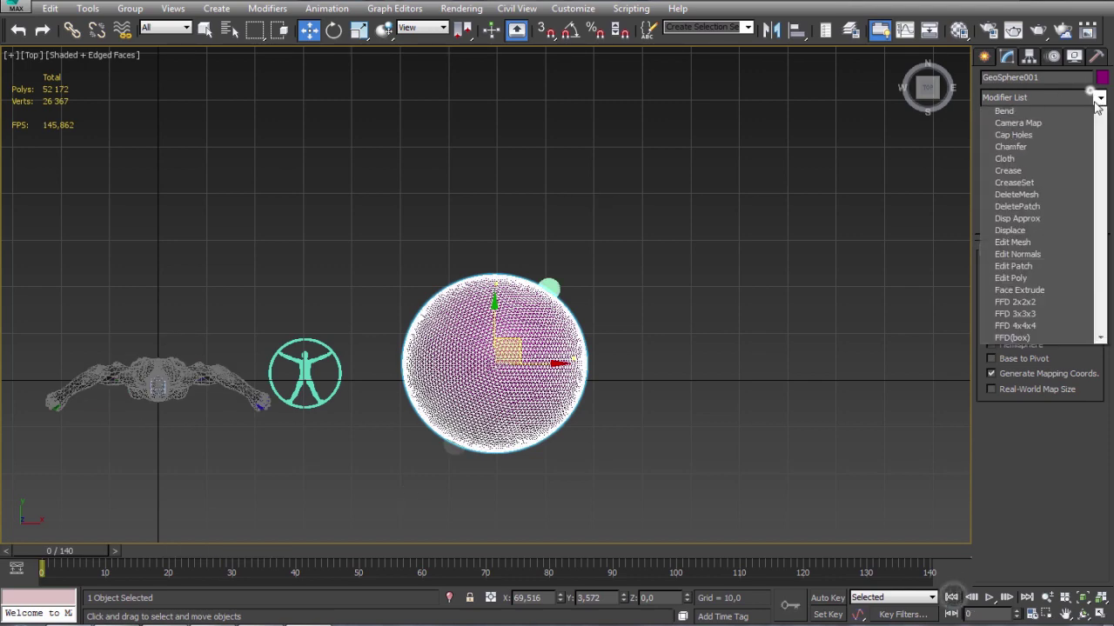
scroll(1035, 261, "down", 10)
left_click(1021, 199)
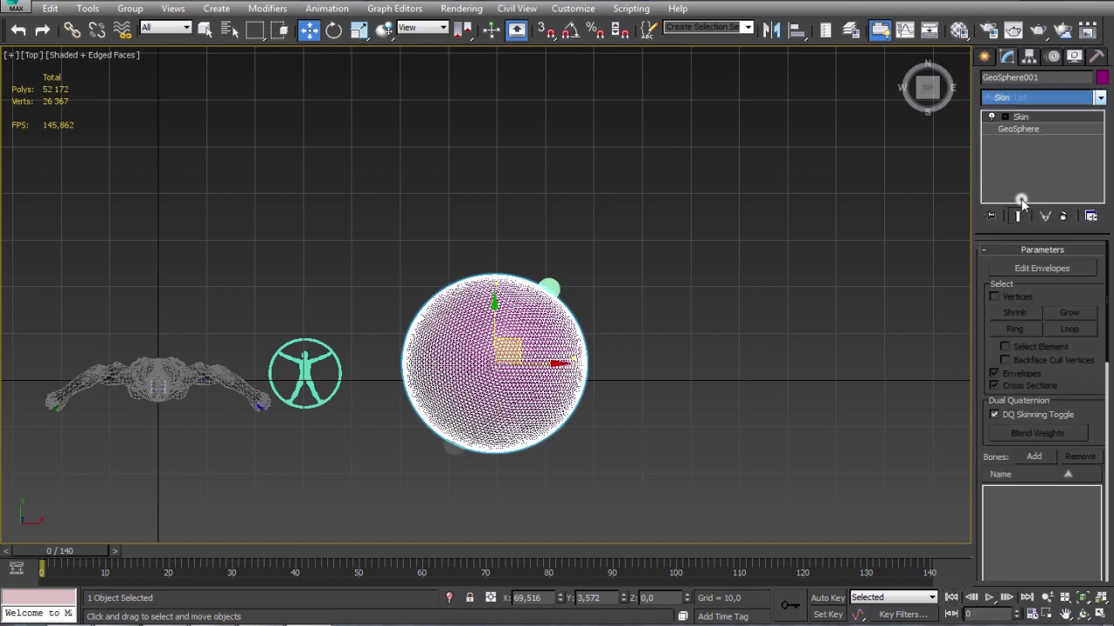
Add GeoSphere002 and GeoSphere003 as bones of the large sphere's Skin and scrub to frame 27 to check the deformation.
left_click(1031, 456)
left_click(82, 299)
left_click(83, 311, "ctrl")
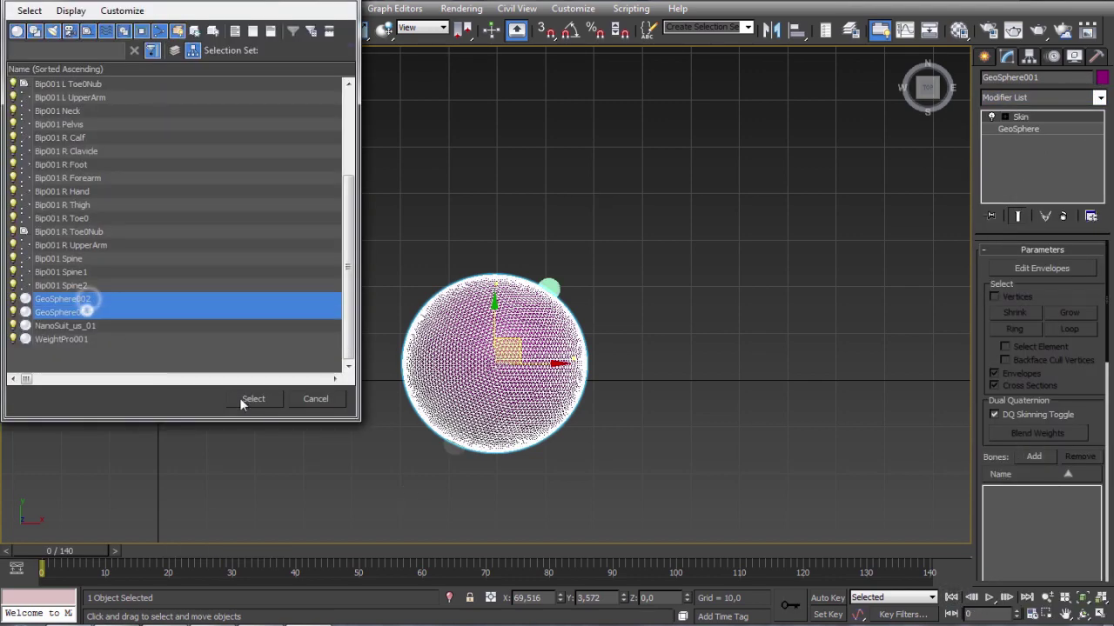
left_click(253, 398)
left_click_drag(75, 550, 222, 551)
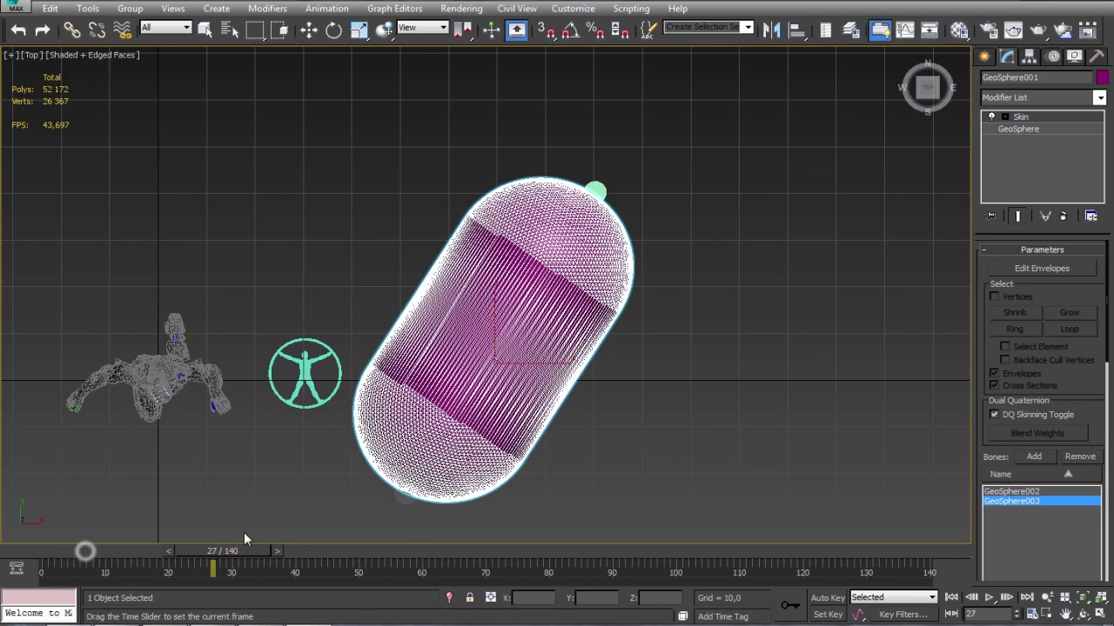
Back in the Perspective view at frame 0, assign the large sphere as the WeightPro object's skinned object.
left_click(35, 54)
left_click(68, 108)
middle_click_drag(576, 359, 567, 338, "alt")
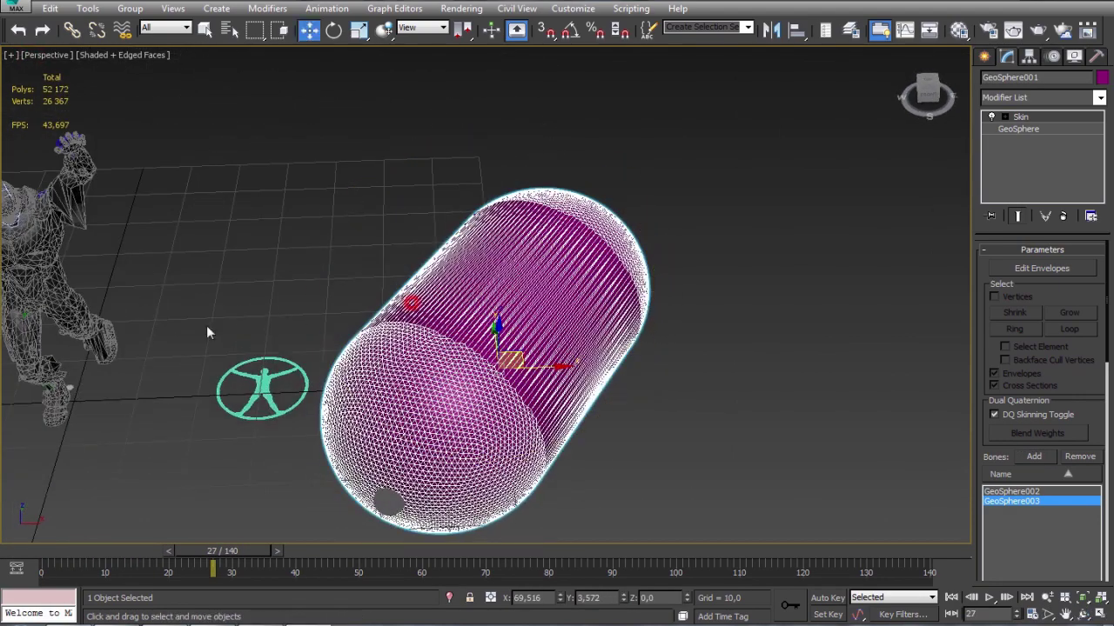
left_click_drag(213, 335, 282, 399)
left_click(951, 598)
left_click(1038, 283)
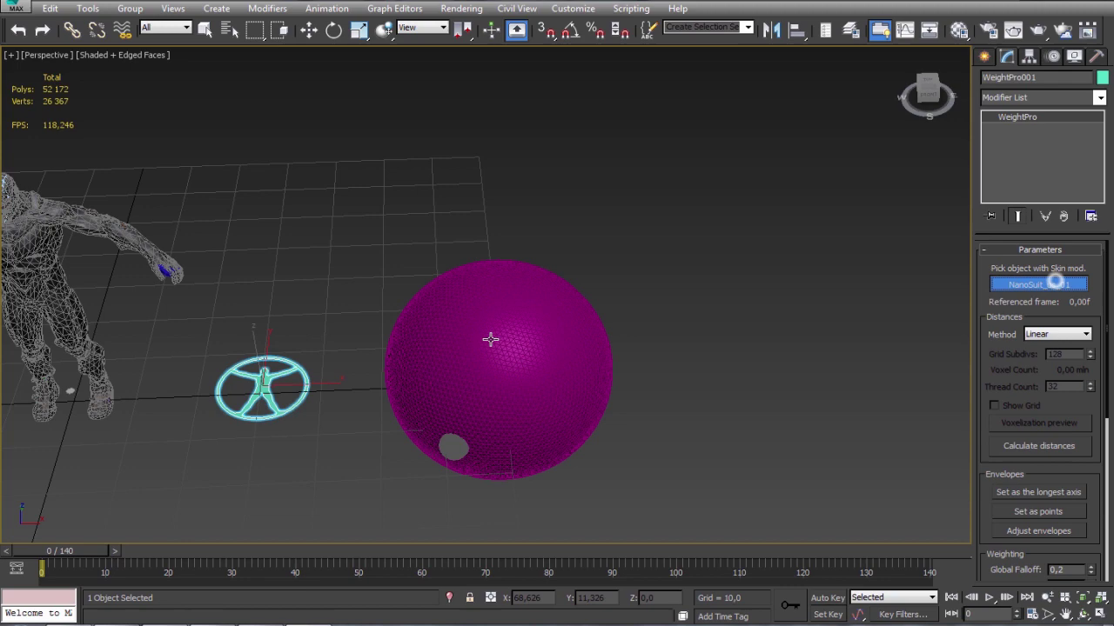
left_click(491, 339)
left_click(204, 29)
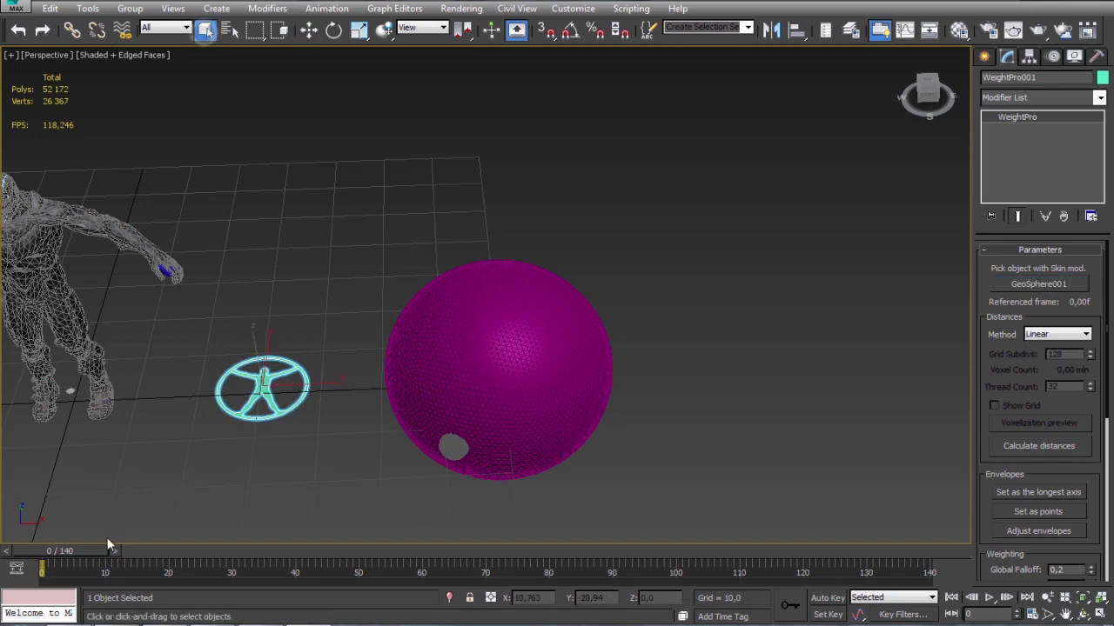
Move the animation to frame 25, examine the large sphere's bone envelopes in envelope-adjustment mode, and return to WeightPro.
left_click_drag(109, 545, 261, 546)
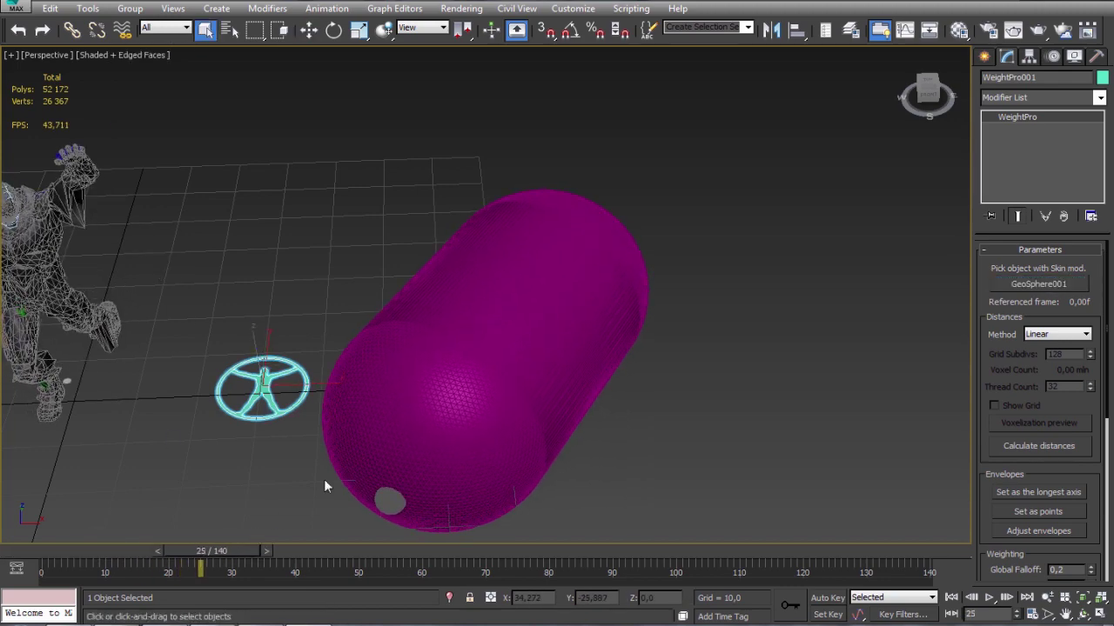
key("ctrl+r")
left_click_drag(497, 385, 860, 492)
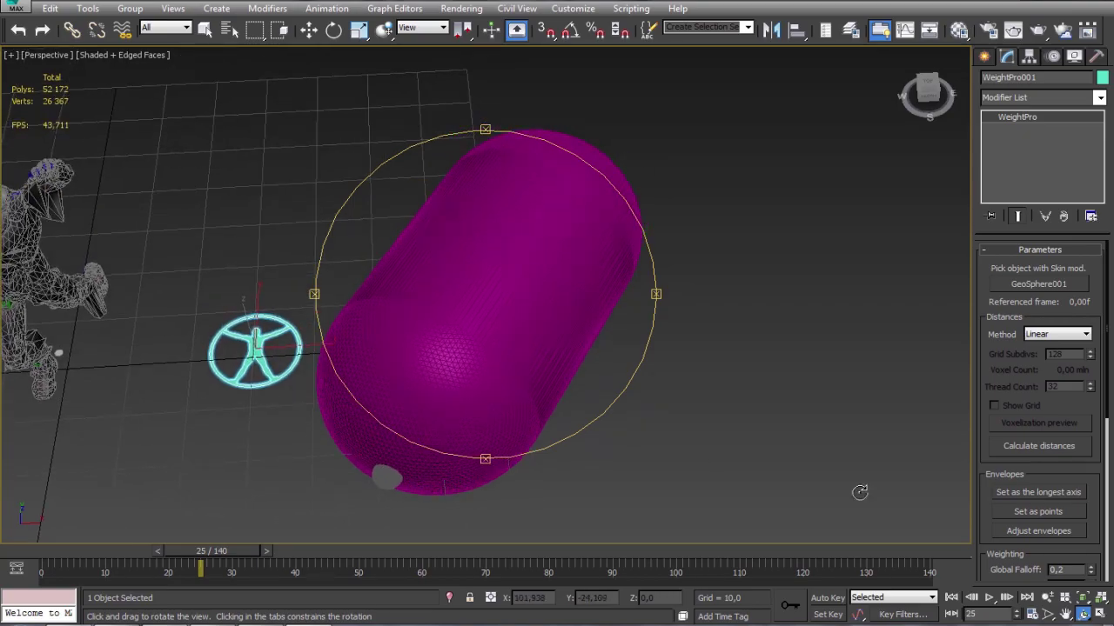
left_click(1013, 530)
left_click_drag(409, 448, 409, 353)
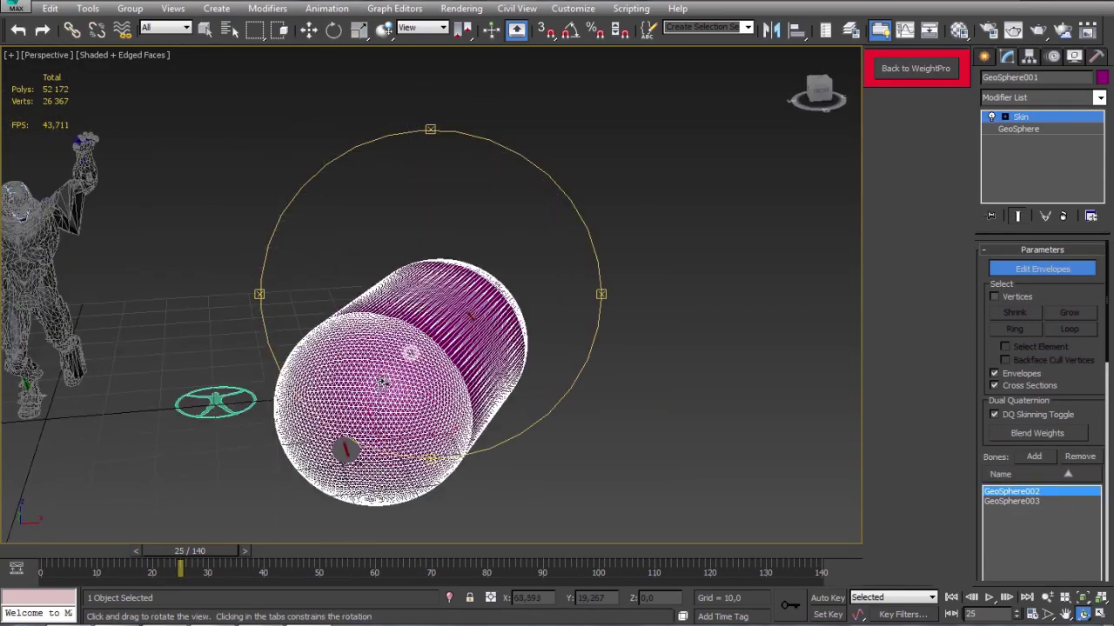
middle_click_drag(410, 353, 436, 320)
scroll(437, 320, "up", 4)
left_click_drag(437, 320, 539, 261)
left_click(922, 69)
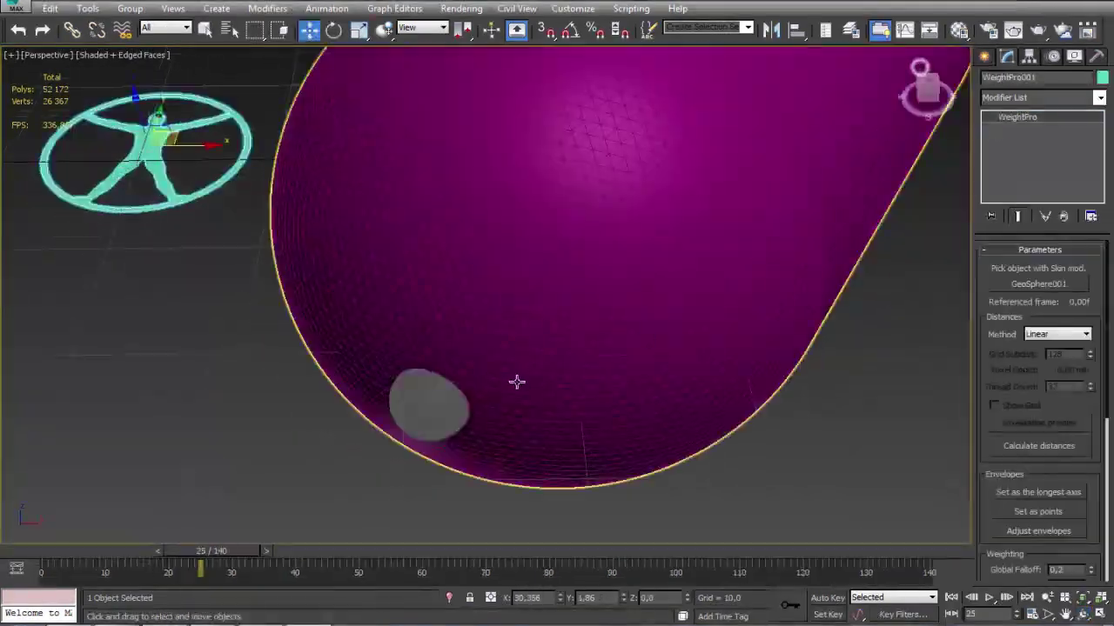
left_click(1034, 532)
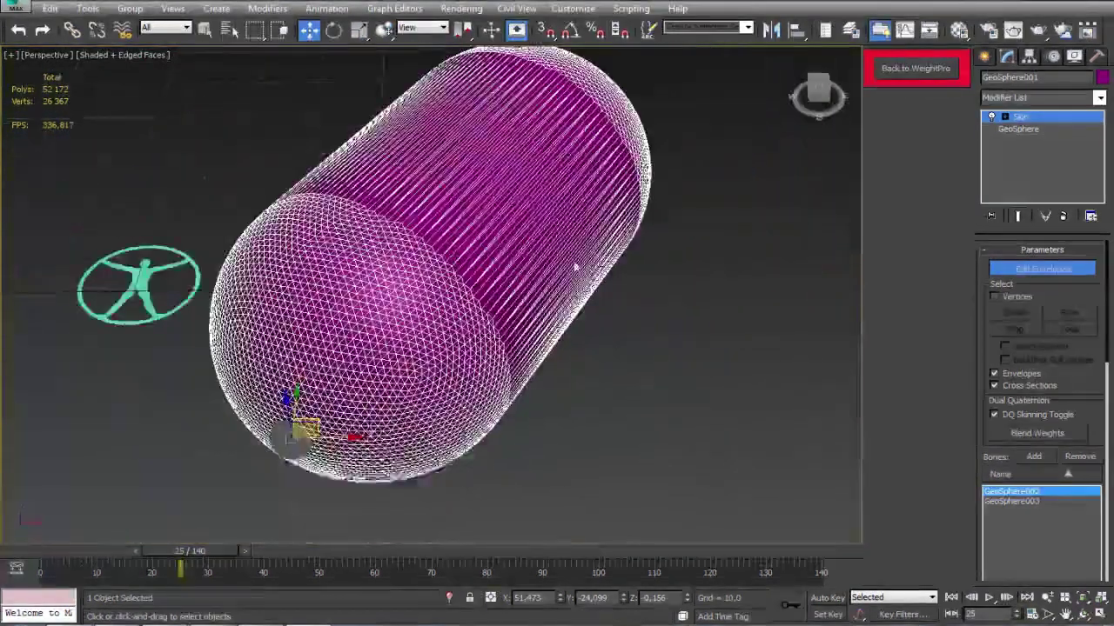
left_click(933, 70)
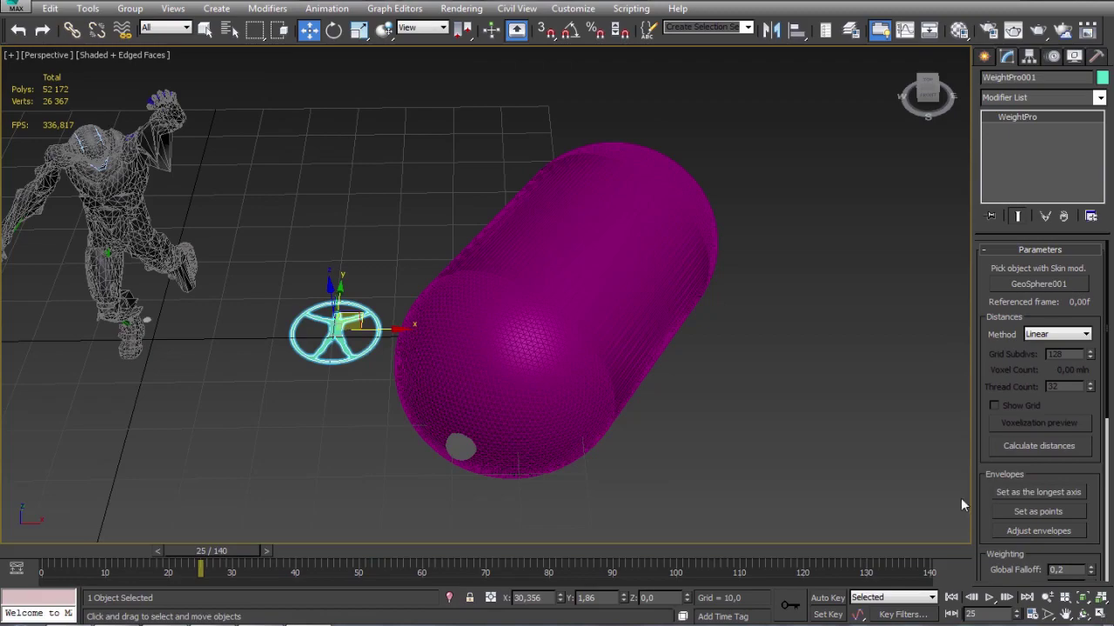
Calculate the large sphere's distances with WeightPro and reduce the global falloff to about 0,036.
left_click(1038, 446)
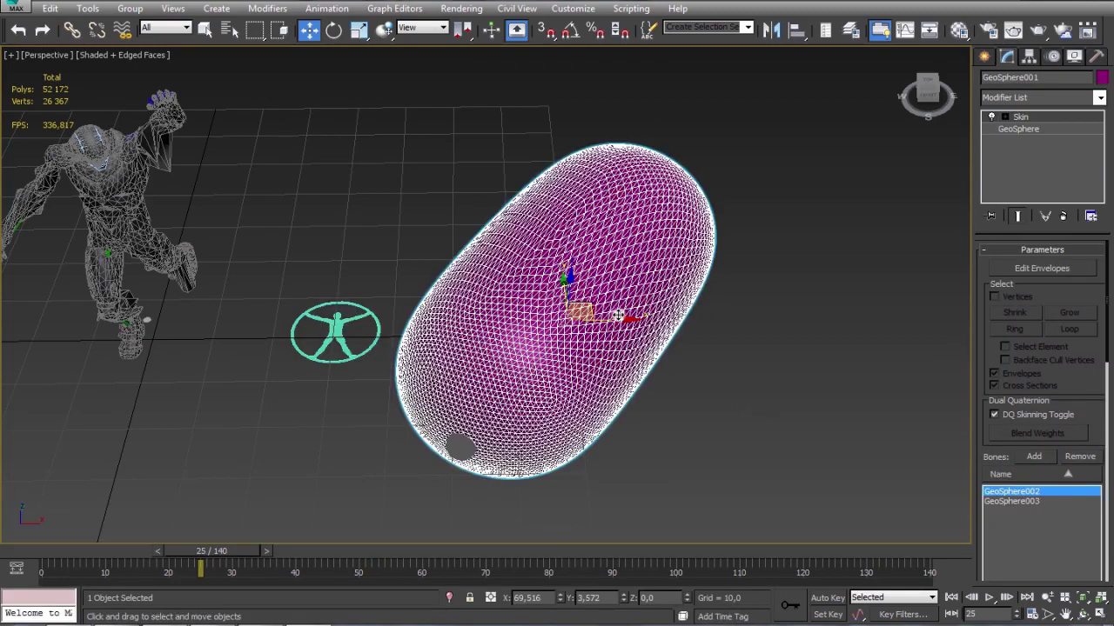
left_click(336, 293)
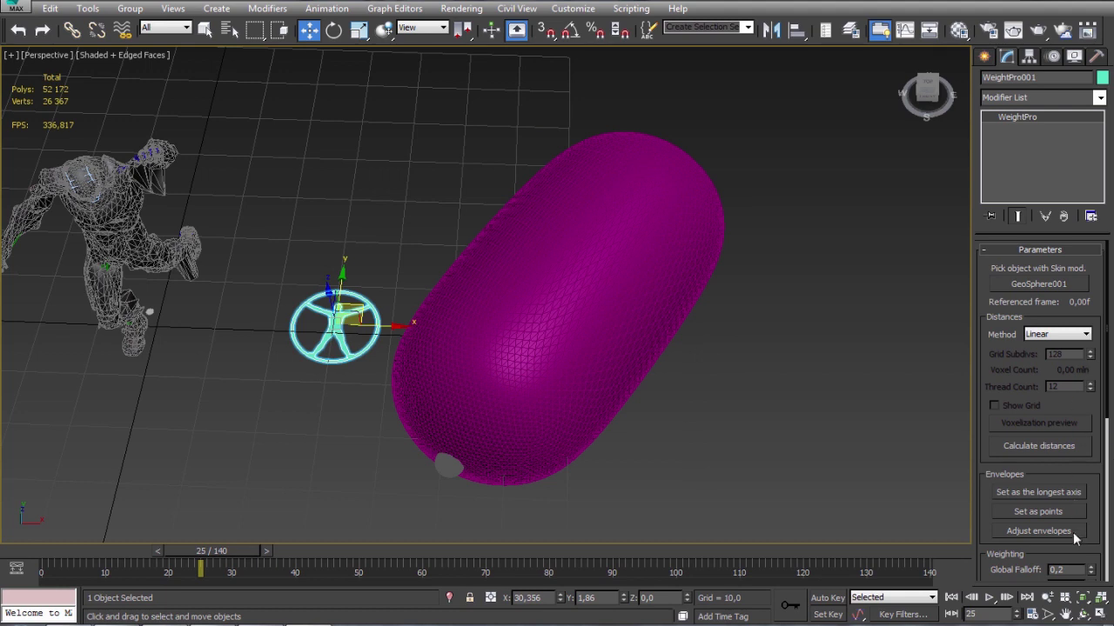
left_click_drag(1096, 542, 1092, 493)
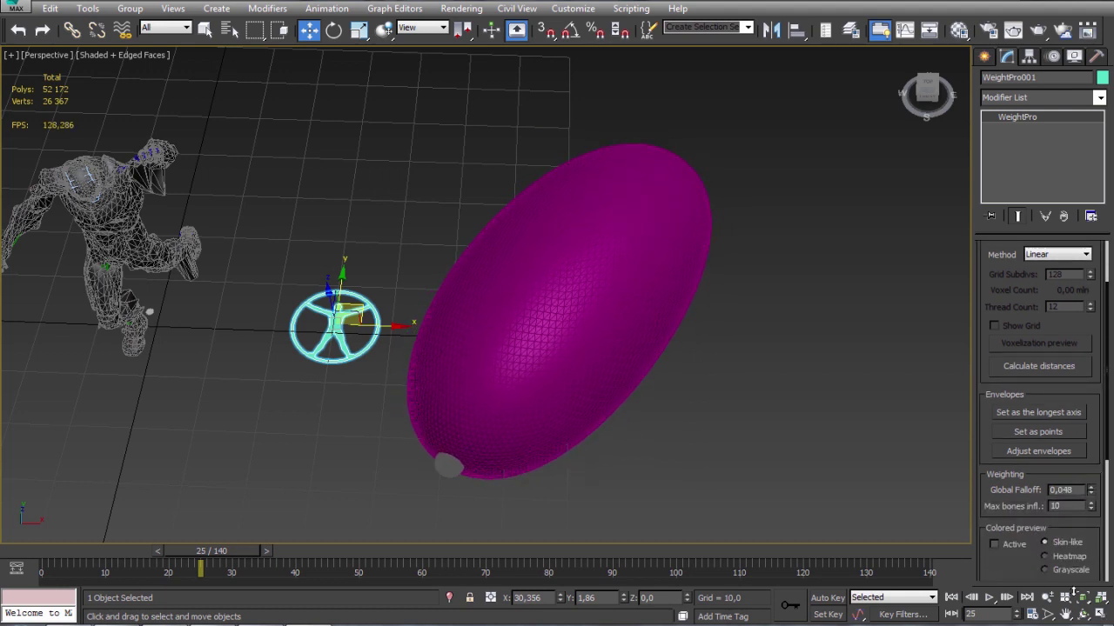
mouse_move(1072, 591)
left_mouse_down()
mouse_move(1071, 564)
mouse_move(1067, 611)
left_mouse_up()
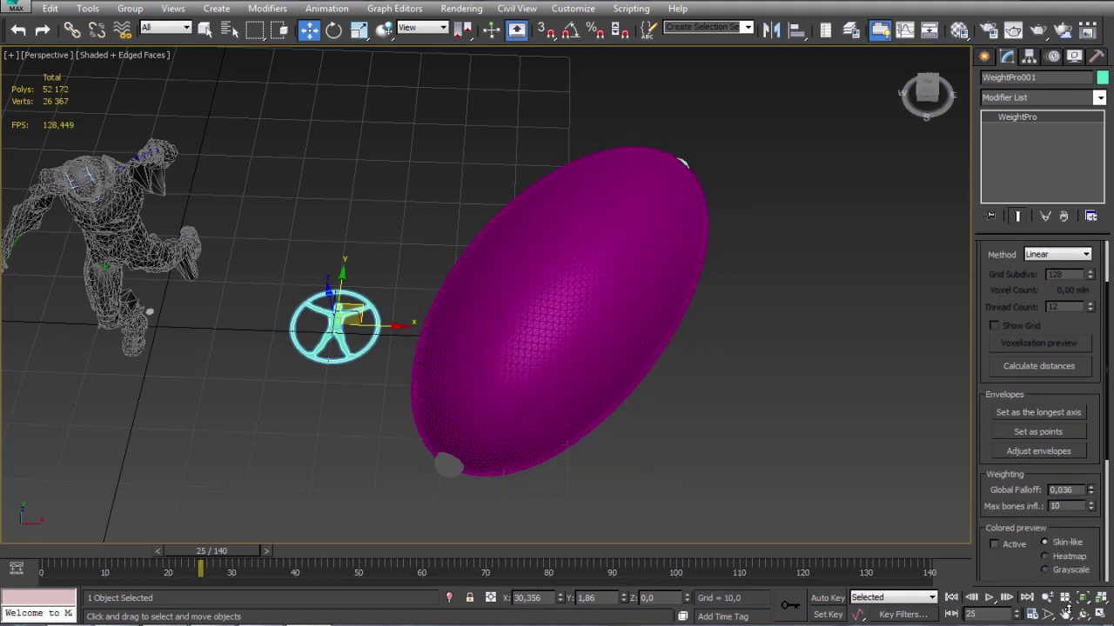
Set both tip falloffs of the small grey bone sphere to about 0,065 and scrub the animation to frame 39.
left_click(450, 466)
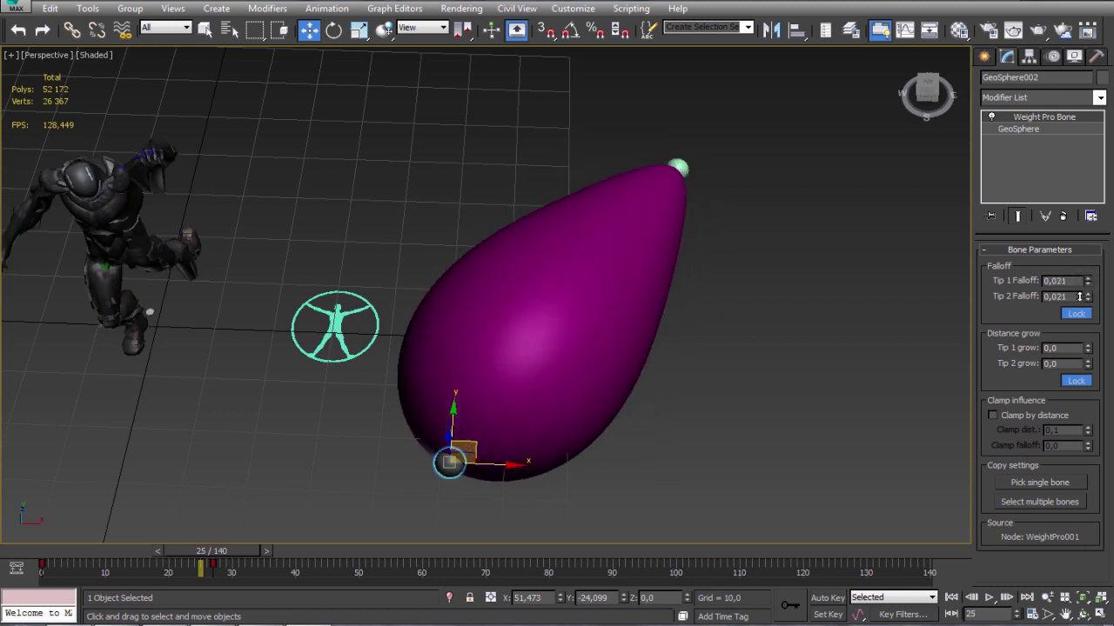
left_click_drag(1080, 296, 1087, 261)
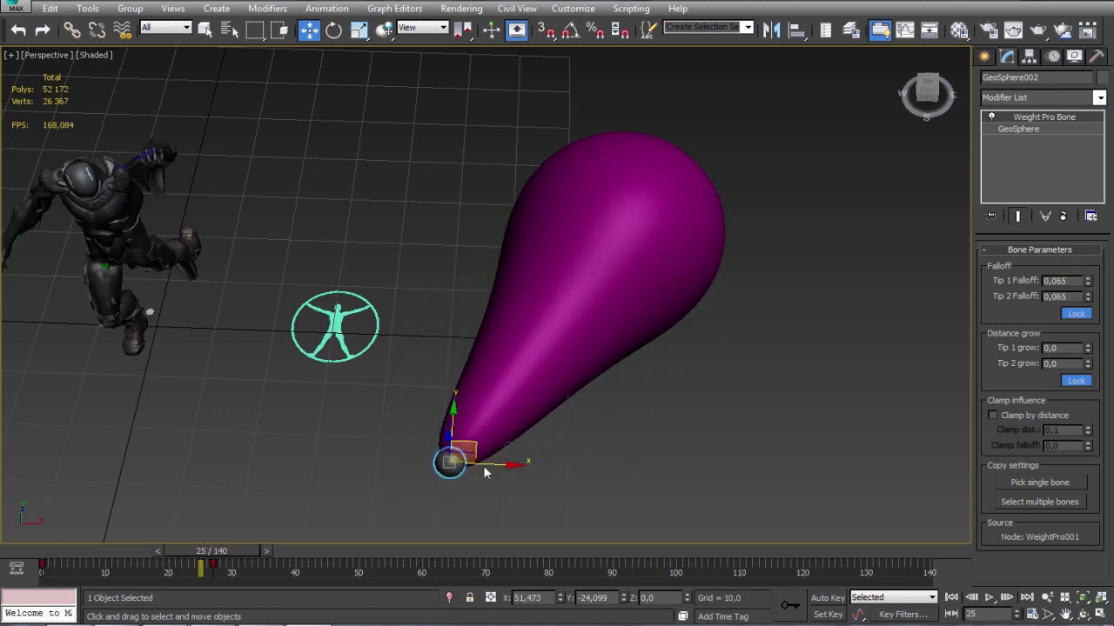
left_click_drag(209, 552, 416, 478)
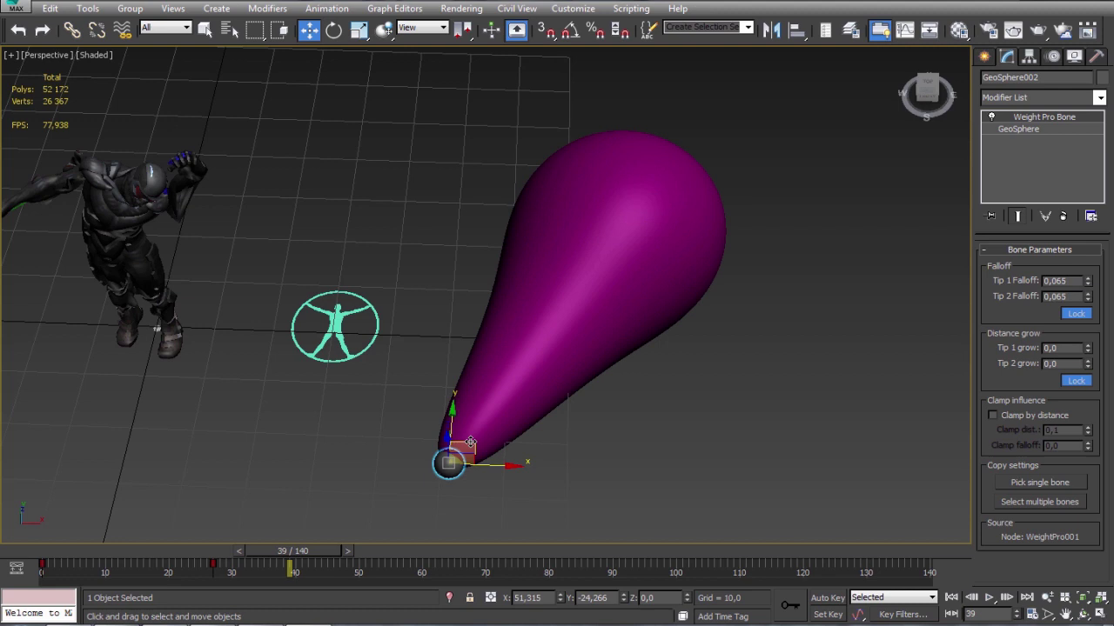
Move the small bone sphere to about X 87, Y -28 and clamp its influence by distance at about 0,508.
left_click_drag(470, 444, 699, 473)
key("F4")
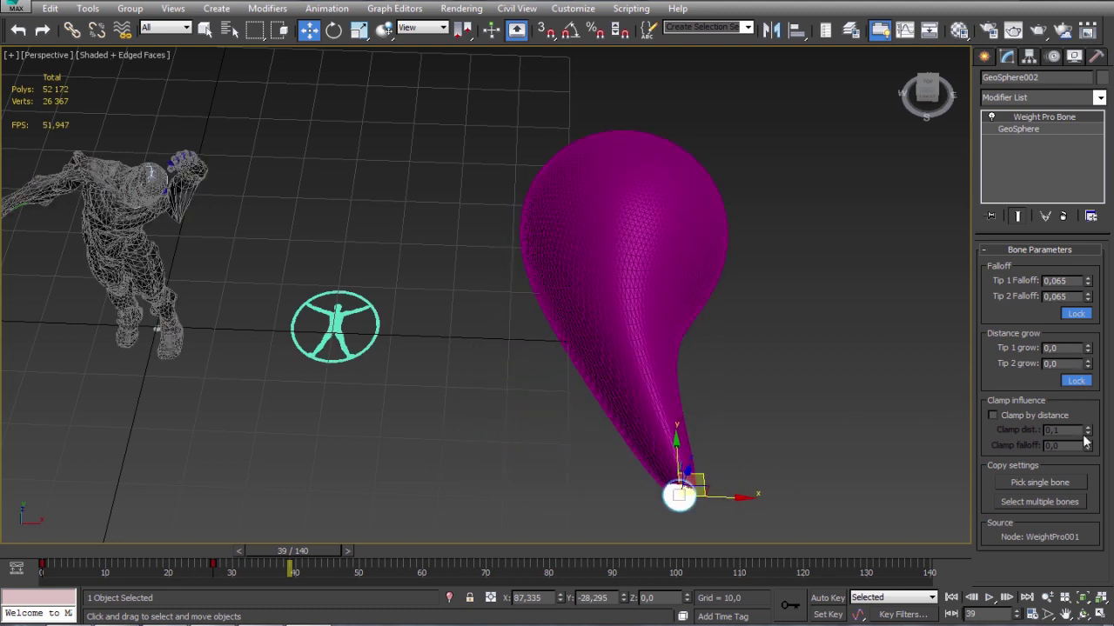
left_click(1058, 416)
left_click_drag(1086, 432, 1083, 418)
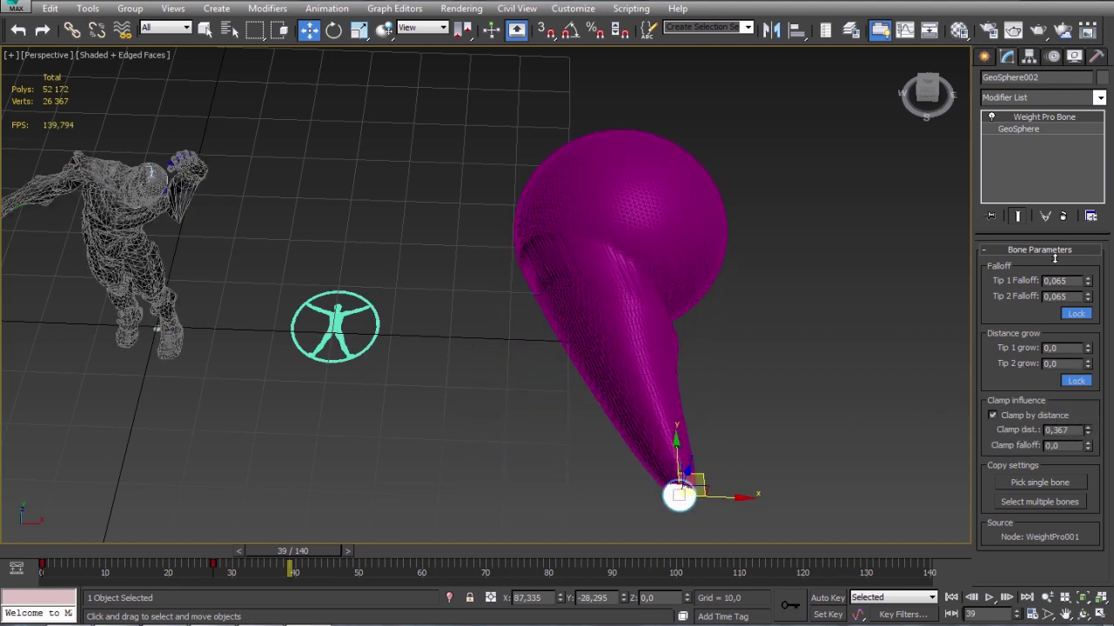
key("F4")
left_click_drag(1054, 259, 1047, 129)
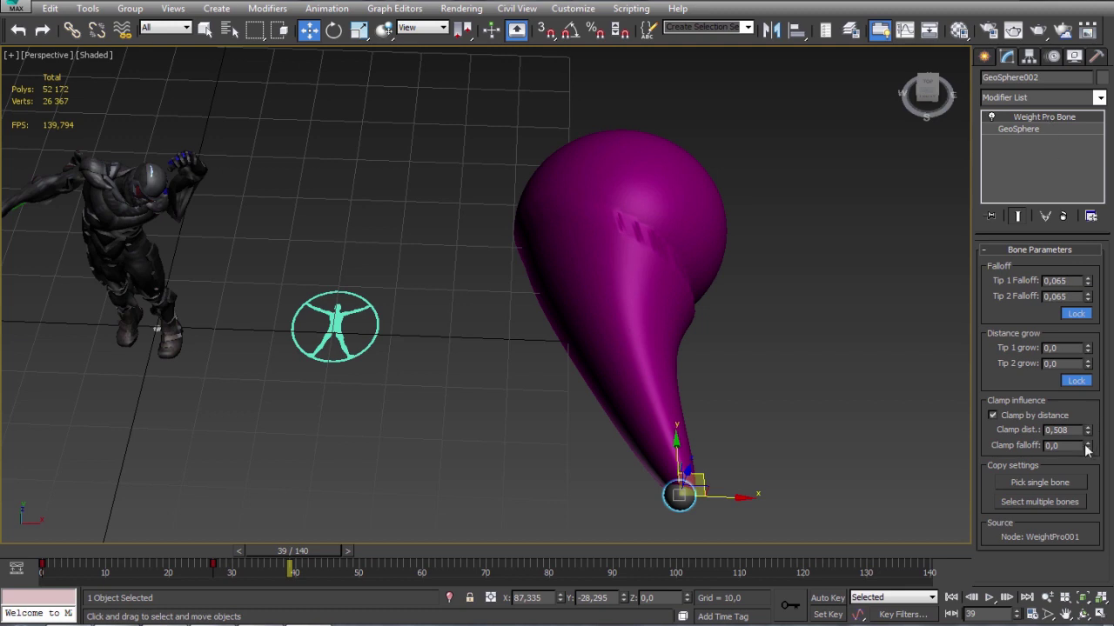
Set the bone sphere's clamp falloff to about 0,617 and move the sphere to about X 24, Y -13.
left_click_drag(1087, 448, 1084, 425)
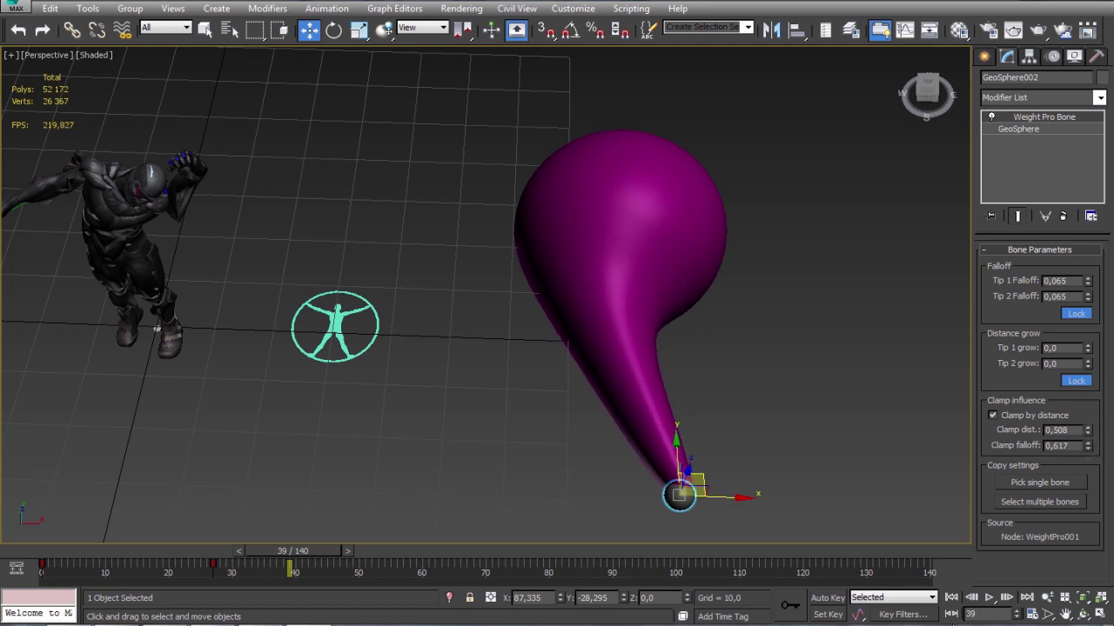
left_click_drag(699, 488, 300, 392)
middle_click_drag(576, 278, 701, 357)
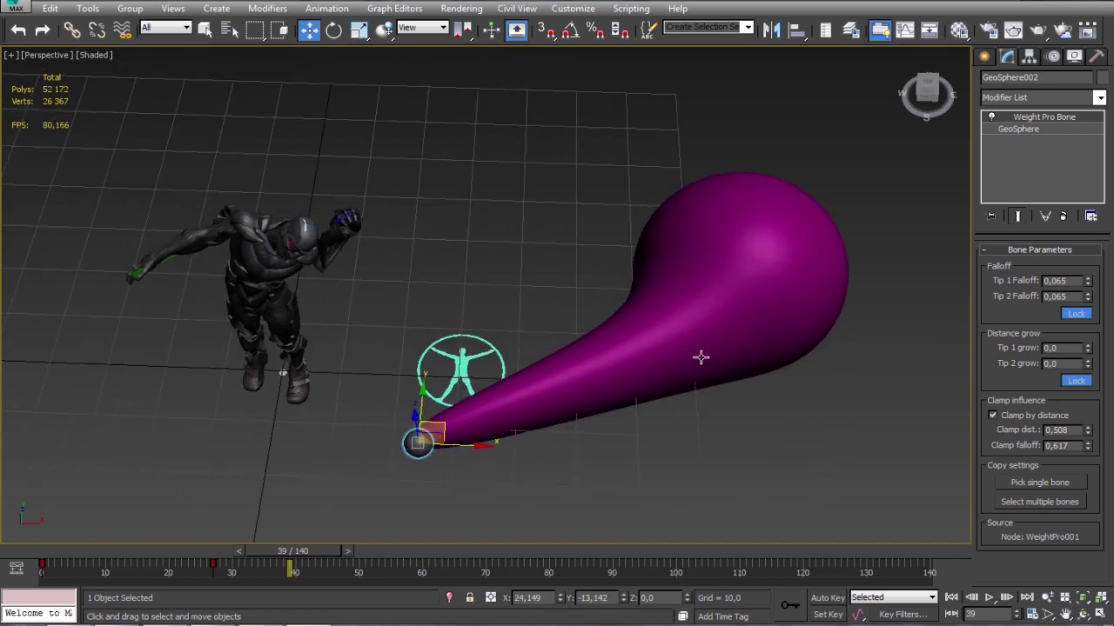
Delete the large purple sphere and its small bone spheres from the scene.
scroll(706, 355, "down", 3)
left_click_drag(933, 429, 936, 433)
key("Delete")
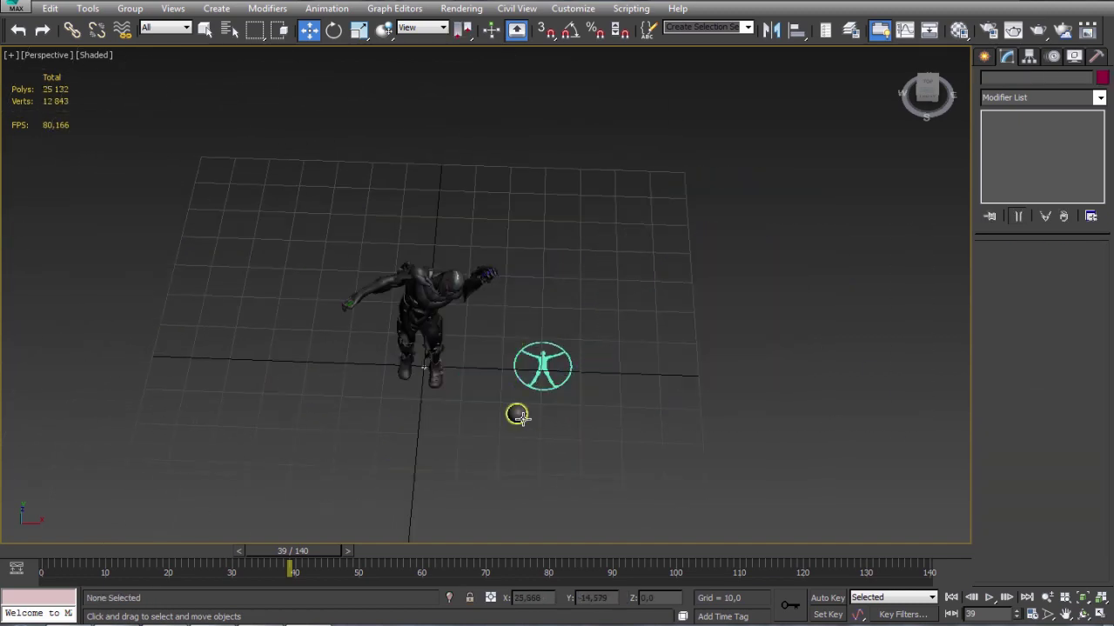
left_click(521, 416)
key("Delete")
Select the WeightPro helper, return the animation to frame 0, and set the distance method to Voxel grid.
middle_click_drag(458, 388, 527, 430)
key("ctrl+r")
middle_click_drag(512, 350, 589, 304, "alt")
left_click(213, 36)
key("F4")
left_click(661, 377)
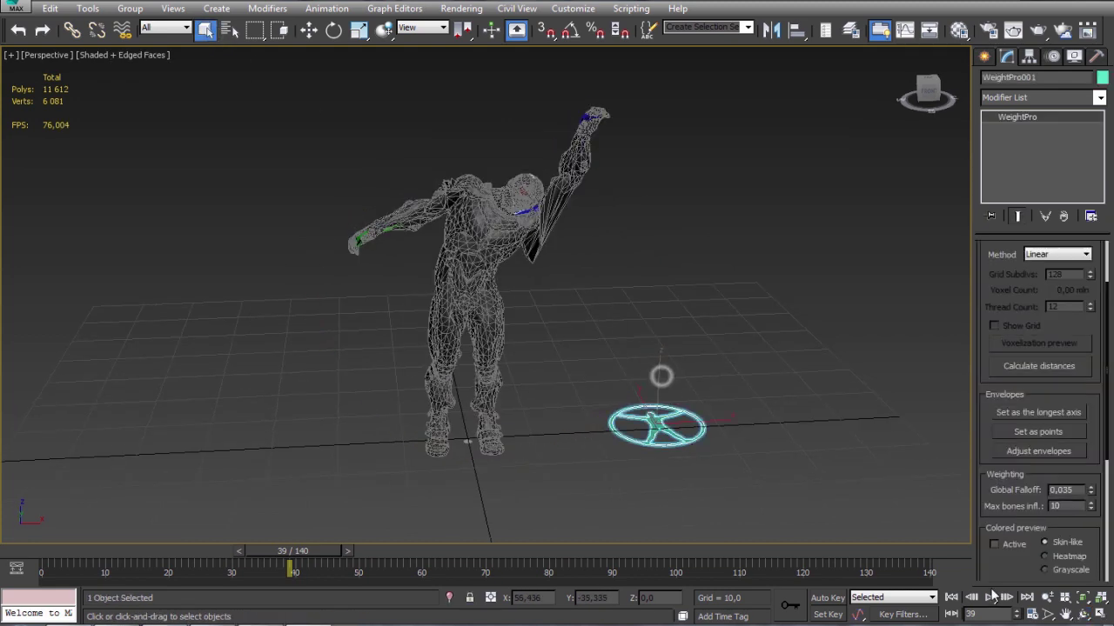
left_click(950, 598)
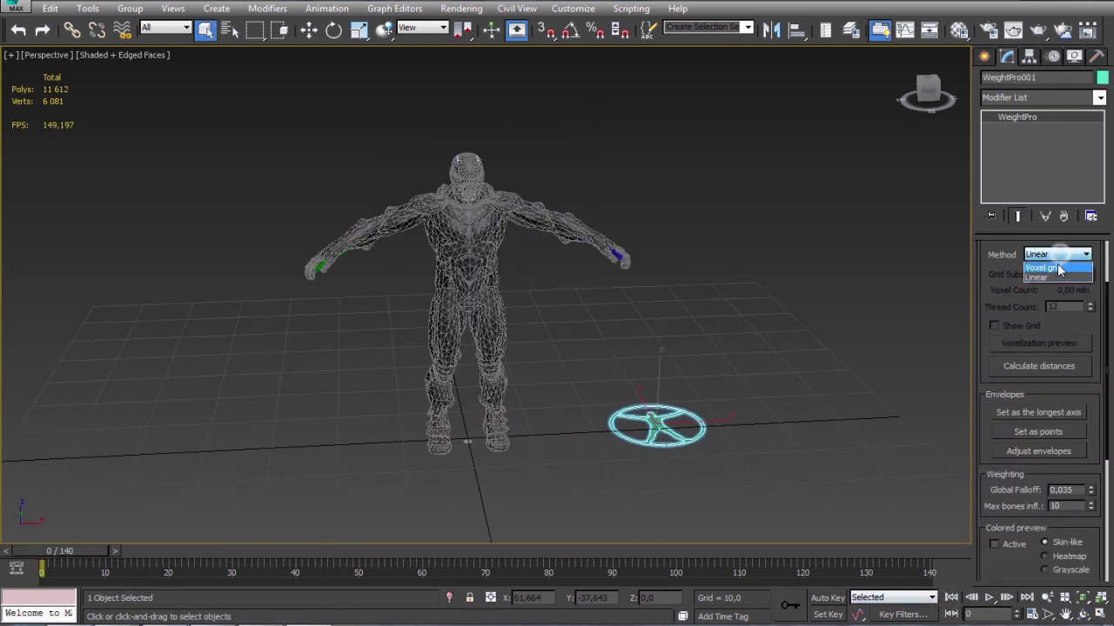
left_click(1056, 268)
scroll(1014, 273, "up", 3)
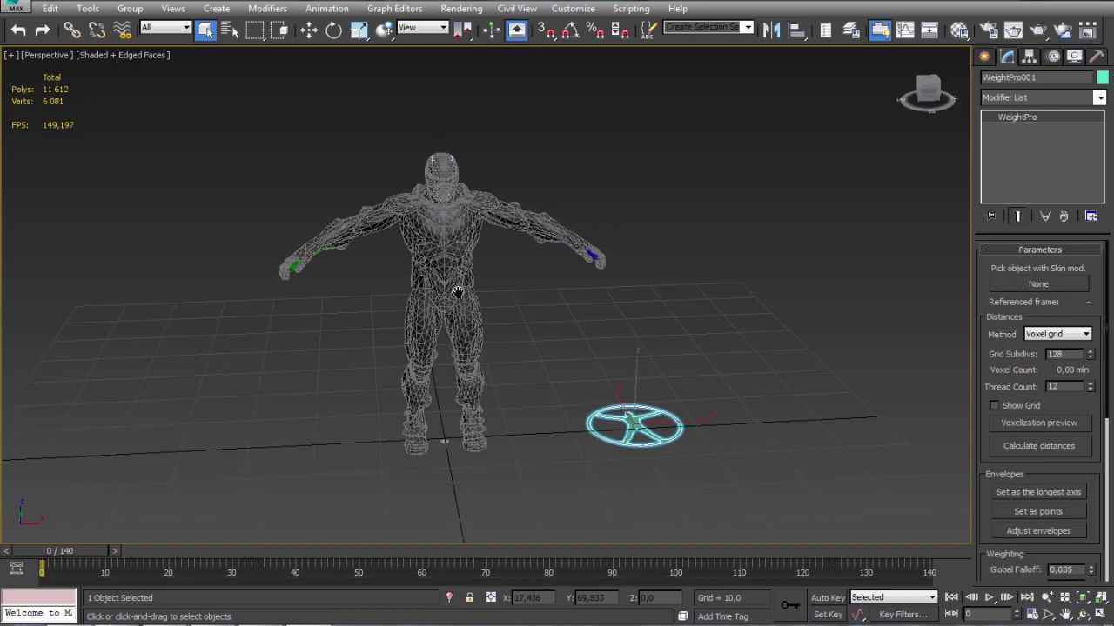
Try a WeightPro thread count of 32 and restore it to 12.
middle_click_drag(436, 303, 568, 317, "alt")
scroll(484, 301, "up", 3)
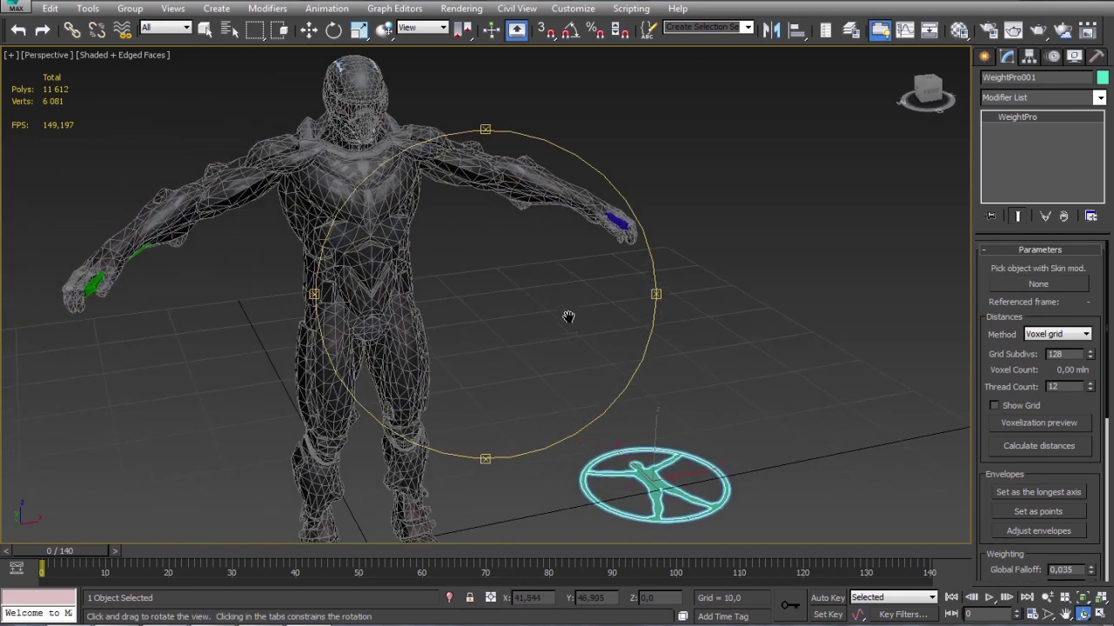
left_click(203, 33)
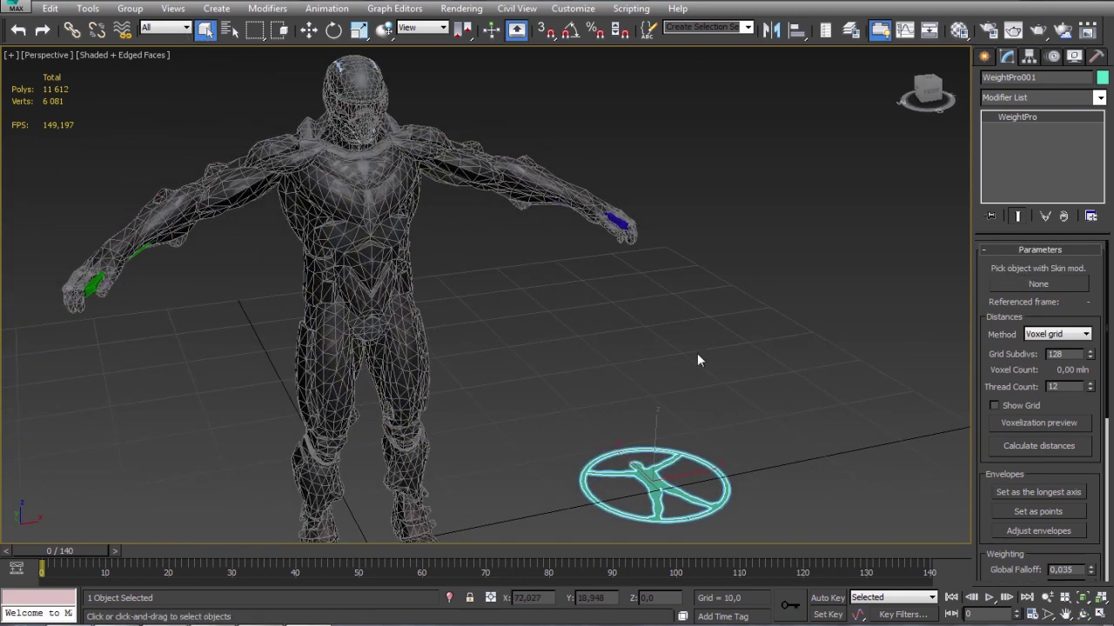
middle_click_drag(548, 354, 530, 334)
scroll(564, 342, "down", 3)
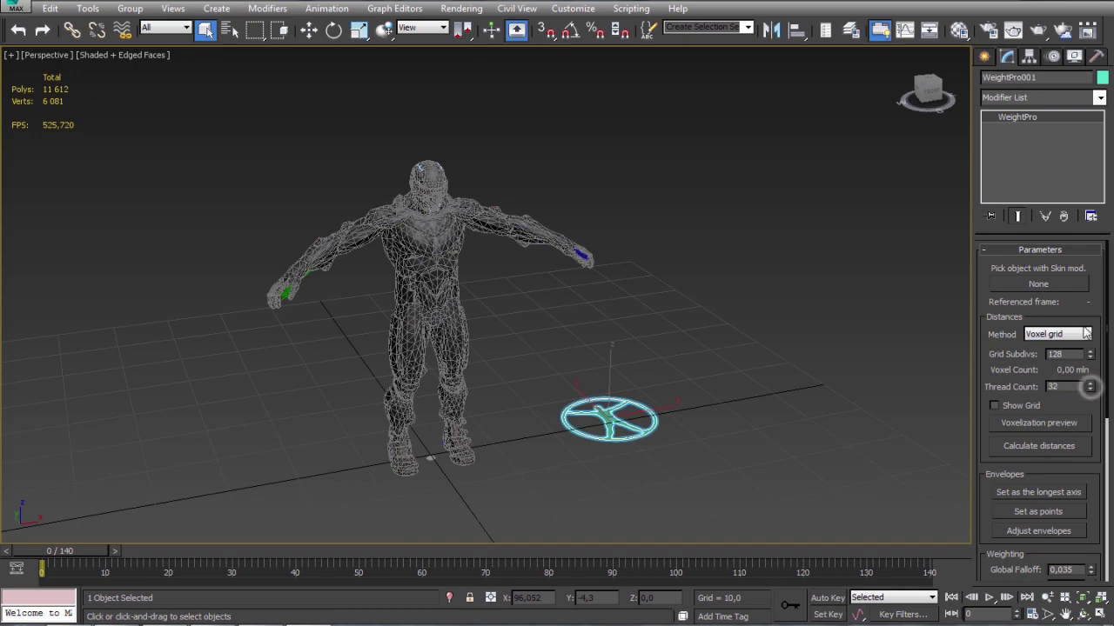
middle_click_drag(336, 385, 372, 360)
middle_click_drag(481, 346, 491, 341, "alt")
scroll(492, 342, "up", 3)
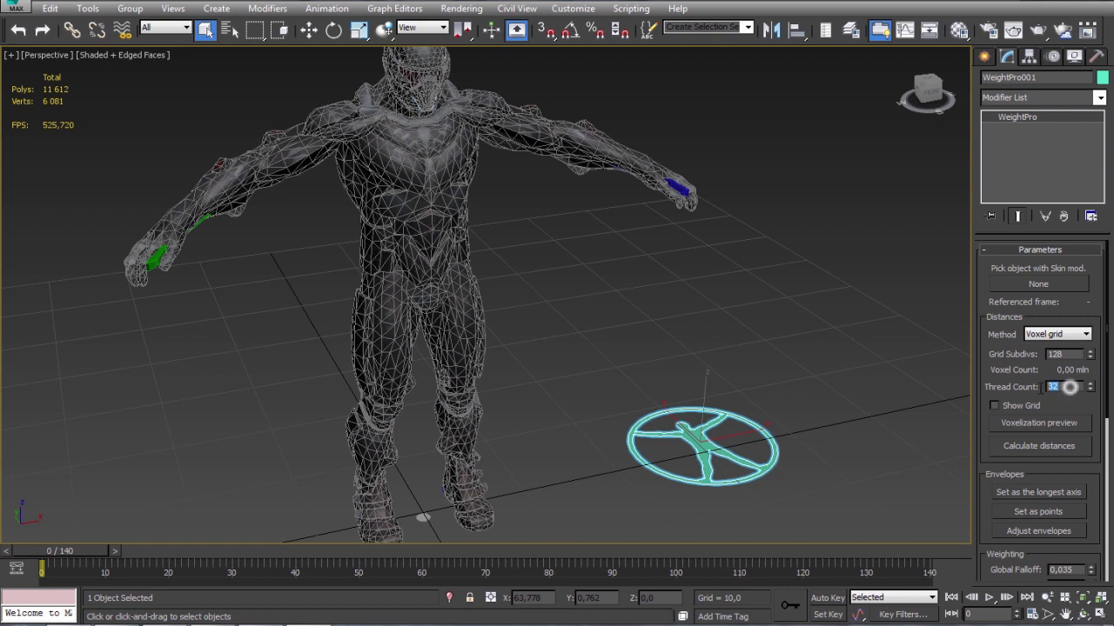
left_click_drag(1038, 463, 1029, 407)
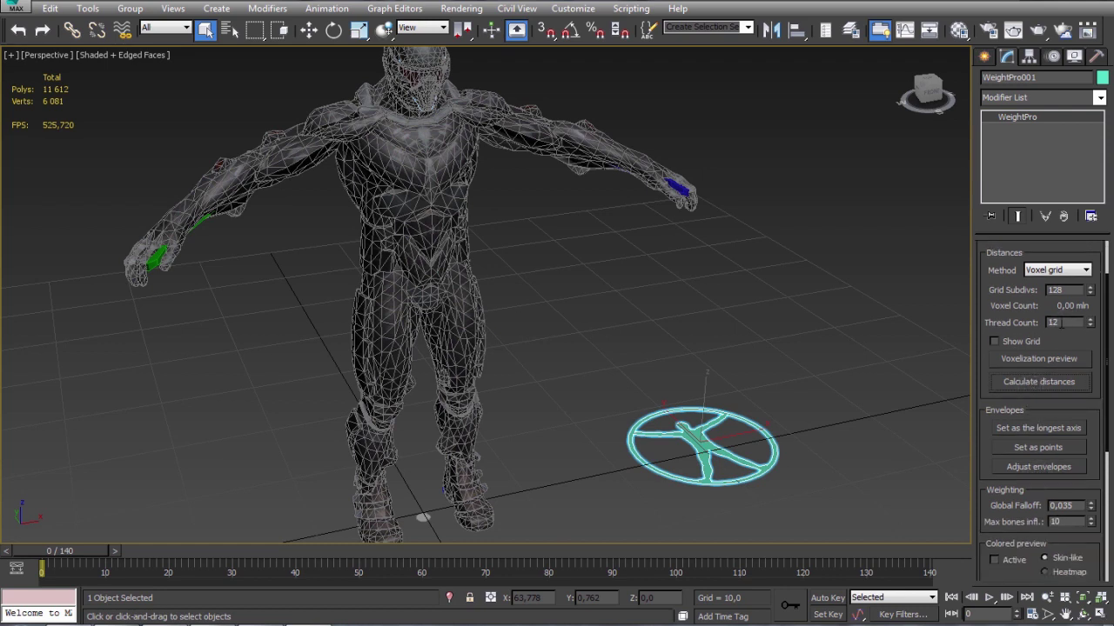
Assign the NanoSuit_us_01 character mesh as the WeightPro object's skinned object.
scroll(1050, 324, "up", 3)
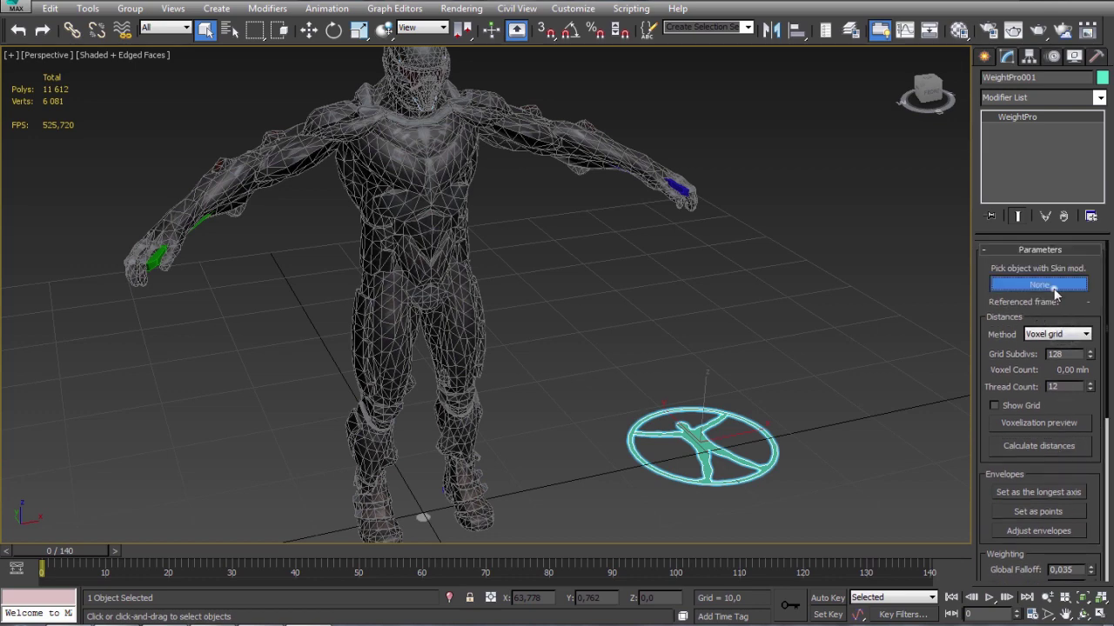
left_click(421, 210)
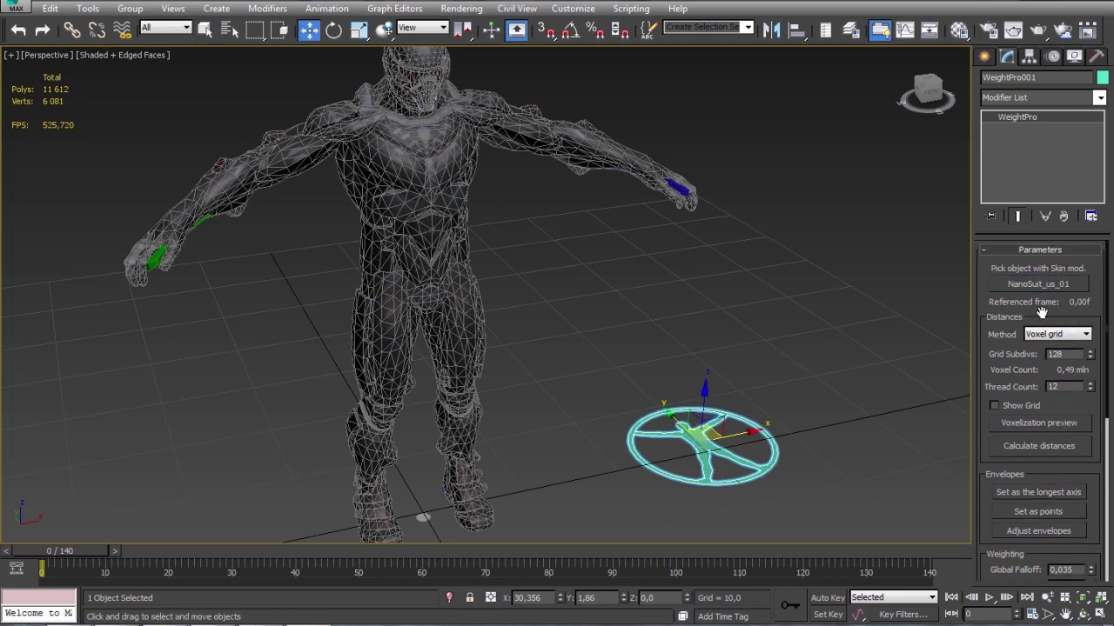
left_click_drag(1042, 311, 1033, 248)
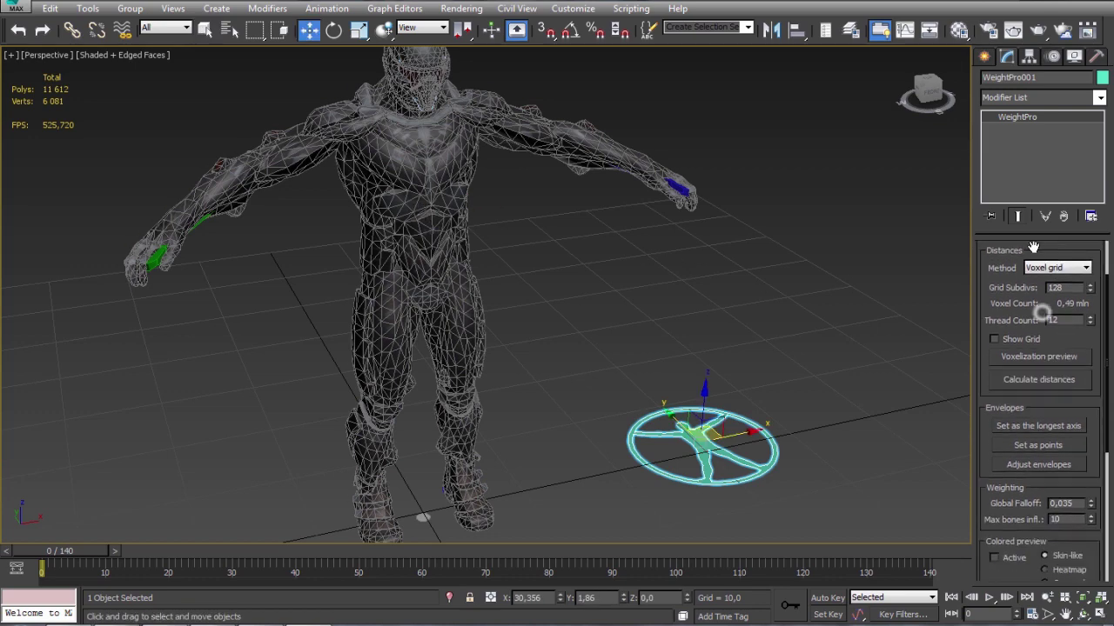
Examine the character's bone envelopes in envelope-adjustment mode without edged faces and return to WeightPro.
left_click(1037, 465)
mouse_move(492, 289)
left_mouse_down()
mouse_move(471, 274)
mouse_move(534, 276)
mouse_move(435, 266)
mouse_move(464, 306)
mouse_move(424, 271)
left_mouse_up()
key("F4")
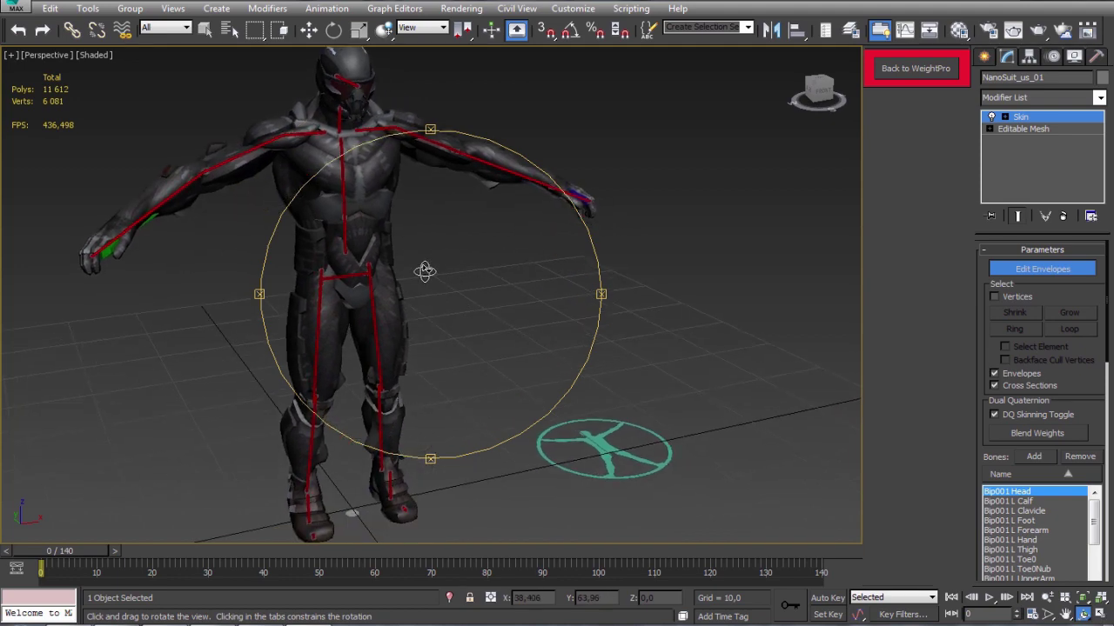
left_click(907, 66)
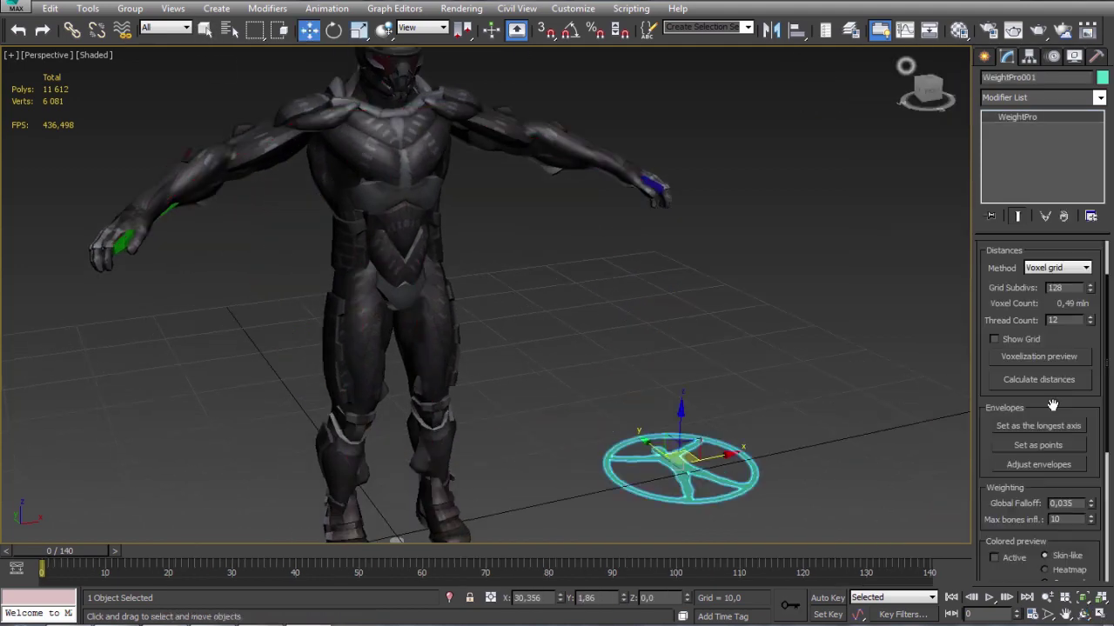
Set the bone envelopes to the longest axis, enter envelope adjustment, and reposition the head envelope's end point inside the helmet.
left_click(1032, 426)
left_click(1038, 464)
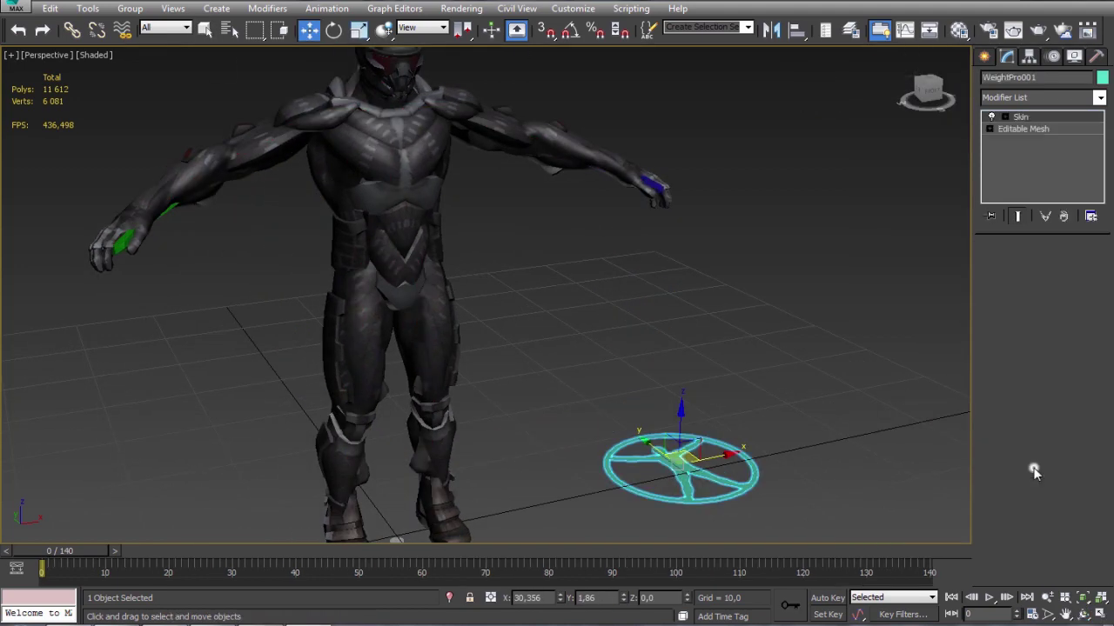
left_click_drag(488, 331, 545, 294)
middle_click_drag(438, 137, 516, 279)
scroll(516, 278, "up", 8)
right_click(516, 278)
middle_click_drag(466, 487, 484, 340)
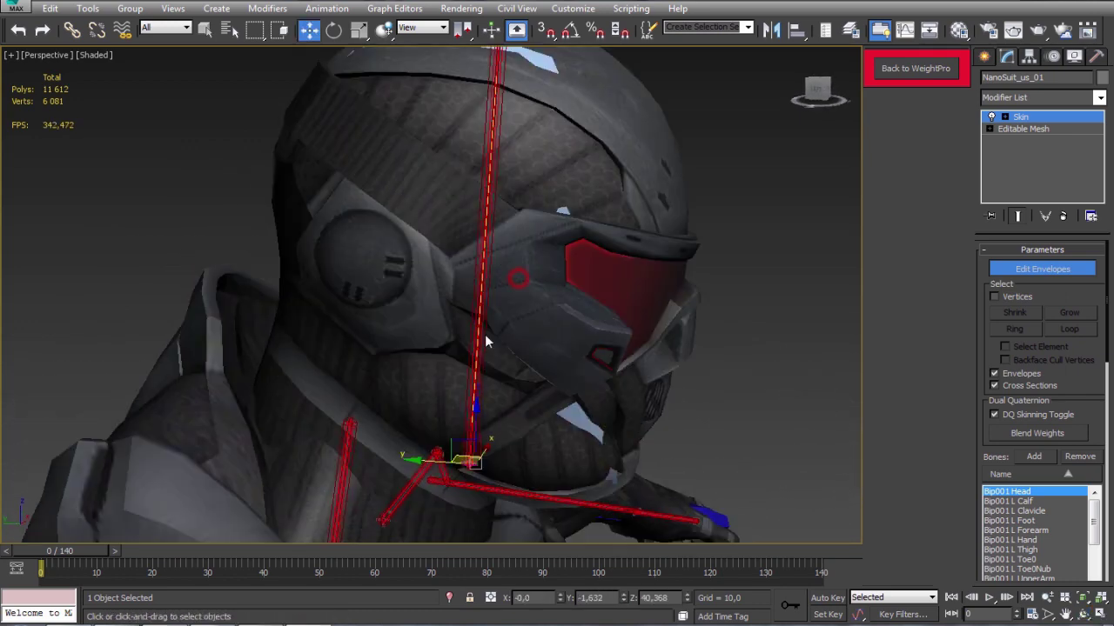
scroll(485, 338, "down", 6)
left_click_drag(476, 212, 473, 334)
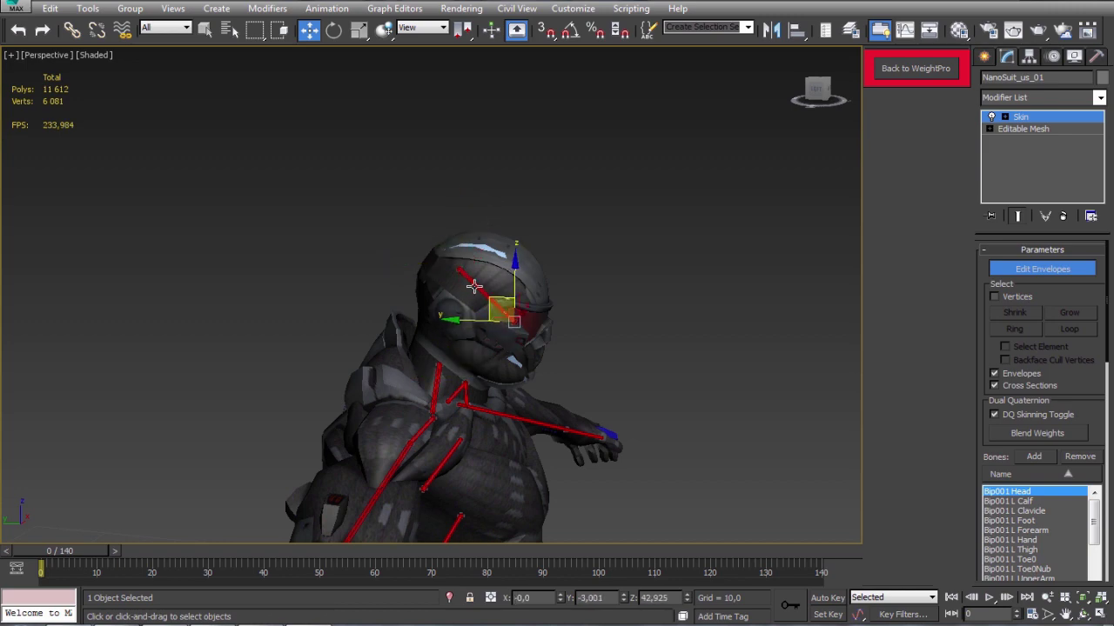
Lower the upper ends of both thigh envelopes to the pelvis envelope's level and return to WeightPro.
key("ctrl+r")
left_click_drag(481, 303, 442, 437)
middle_click_drag(437, 492, 475, 323)
scroll(475, 323, "up", 5)
scroll(474, 320, "up", 1)
right_click(471, 313)
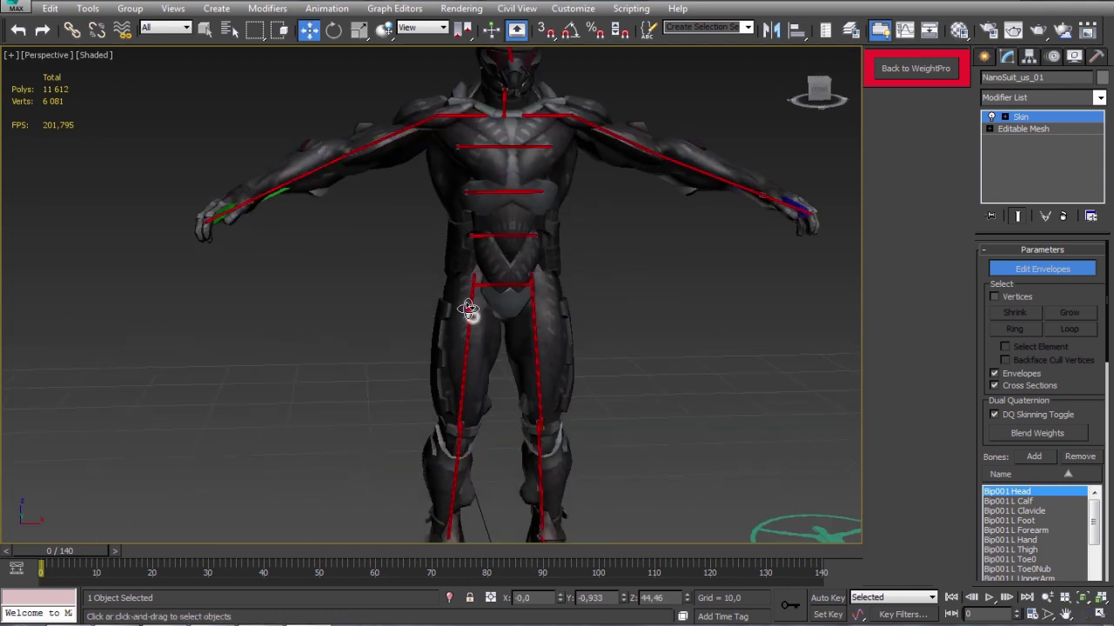
left_click(471, 316)
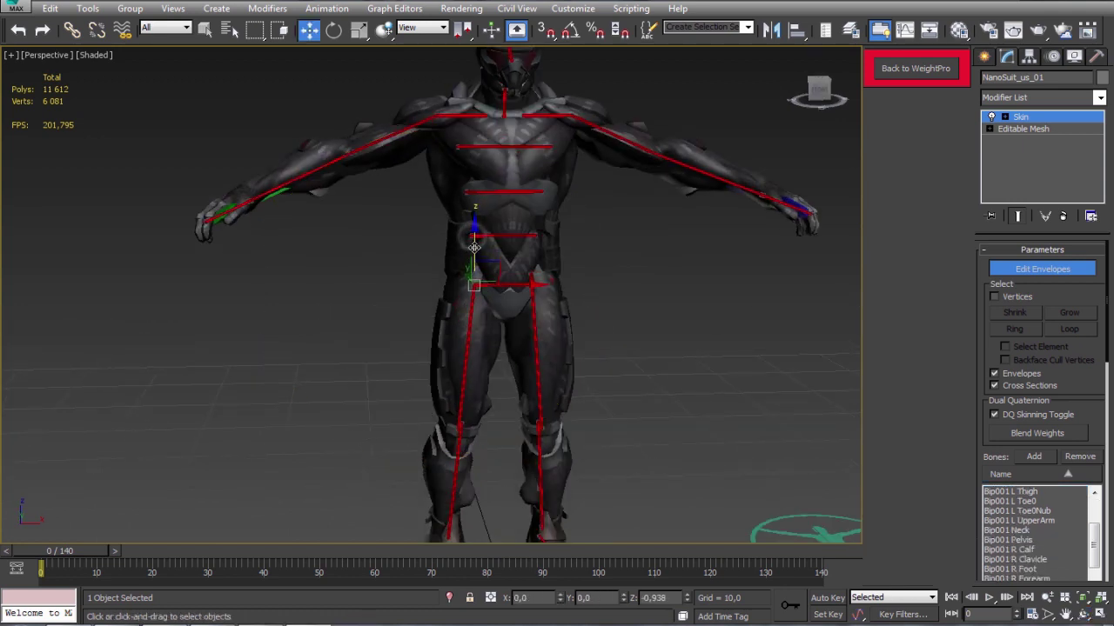
left_click(534, 329)
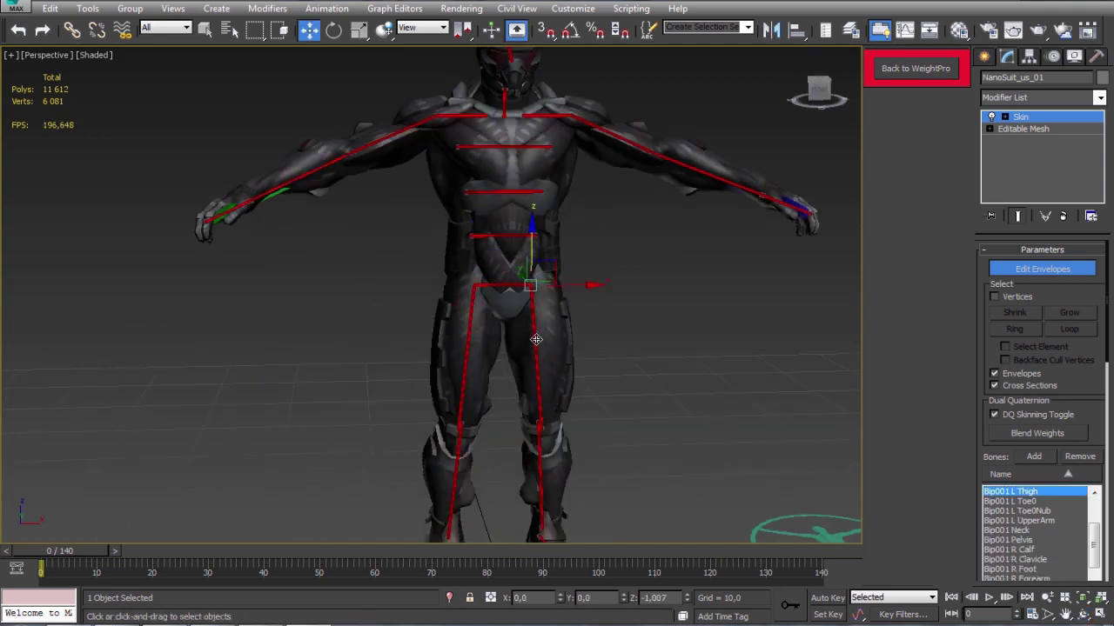
middle_click_drag(524, 253, 441, 284)
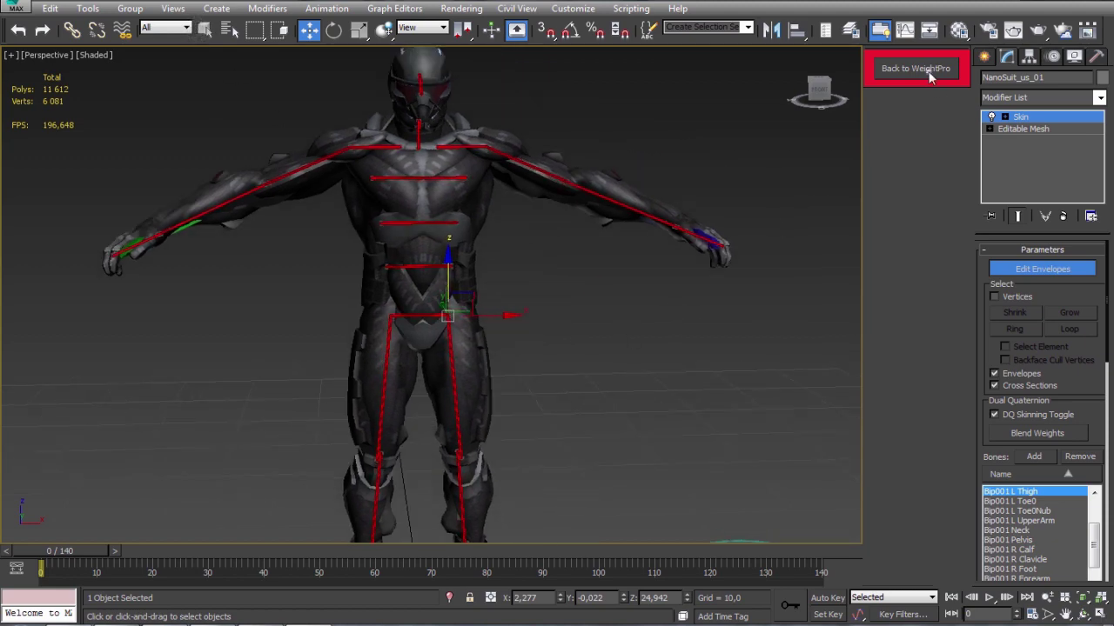
left_click(930, 76)
Switch the display of shaded objects to their object color.
key("ctrl+r")
left_click_drag(490, 325, 415, 242)
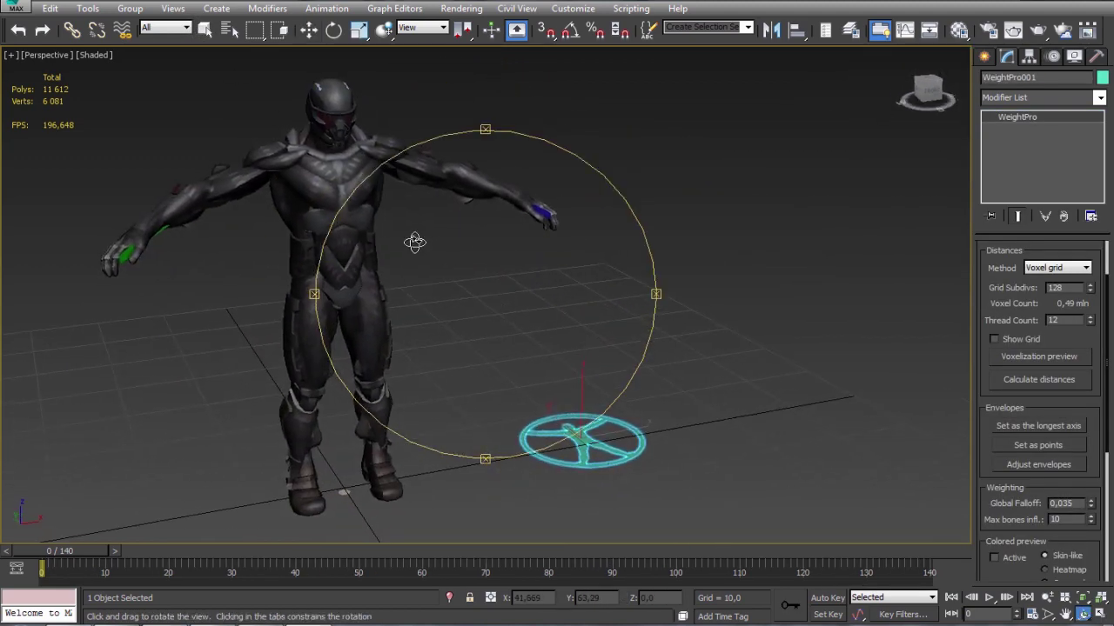
left_click(203, 30)
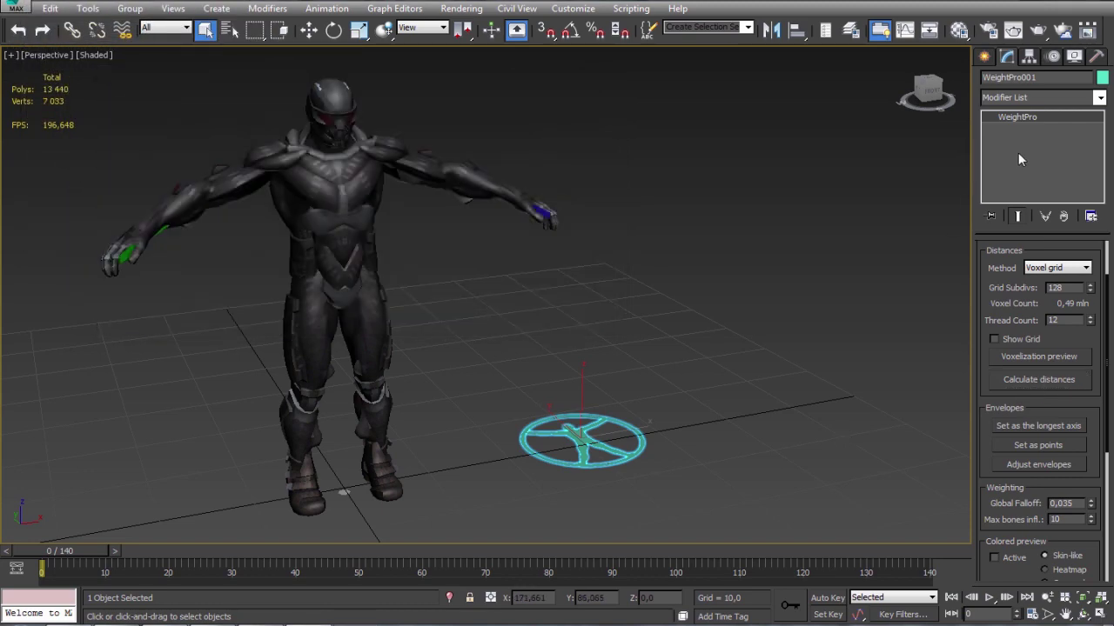
left_click(1073, 59)
left_click(1040, 149)
Scrub the animation to frame 58 with edged faces shown to examine the character's legs and groin, and return to frame 0.
key("ctrl+r")
mouse_move(547, 277)
left_mouse_down()
mouse_move(461, 284)
mouse_move(480, 287)
left_mouse_up()
mouse_move(87, 562)
left_mouse_down()
mouse_move(123, 547)
mouse_move(531, 509)
mouse_move(299, 502)
left_mouse_up()
key("F4")
key("F4")
key("ctrl+r")
middle_click_drag(350, 385, 389, 422)
key("F4")
mouse_move(278, 550)
left_mouse_down()
mouse_move(235, 545)
mouse_move(411, 549)
left_mouse_up()
scroll(462, 360, "up", 4)
middle_click_drag(374, 405, 432, 383)
scroll(480, 320, "down", 2)
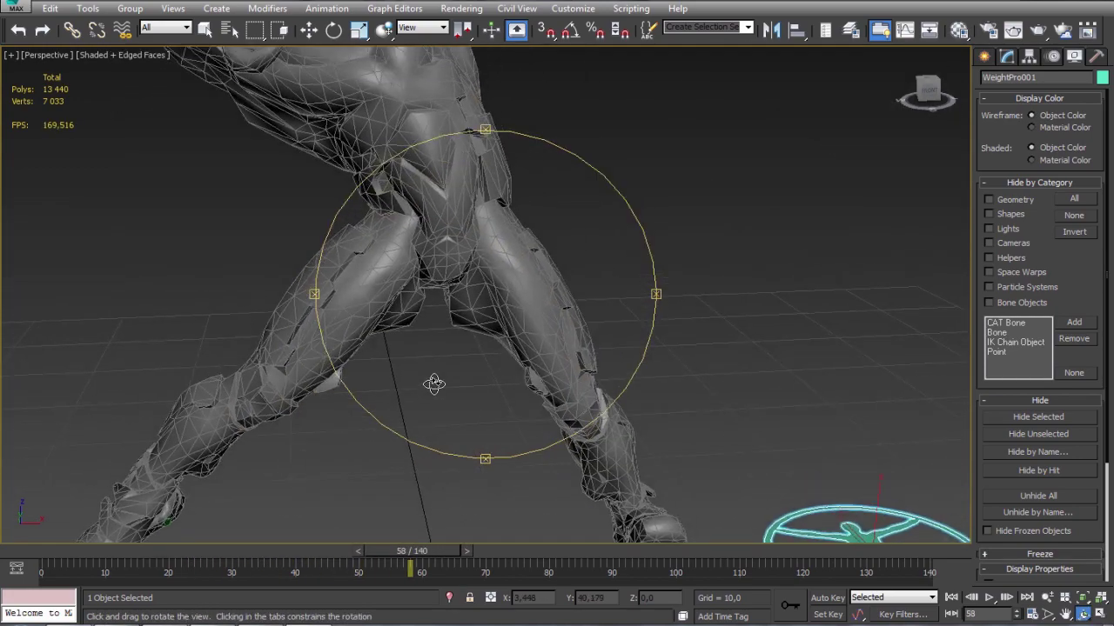
scroll(436, 381, "up", 2)
right_click(440, 356)
left_click_drag(439, 551, 70, 557)
Examine the gap between the character's thighs and generate WeightPro's voxelization preview with 128 grid subdivisions.
middle_click_drag(322, 366, 374, 320, "alt")
middle_click_drag(419, 219, 490, 365)
right_click(495, 311)
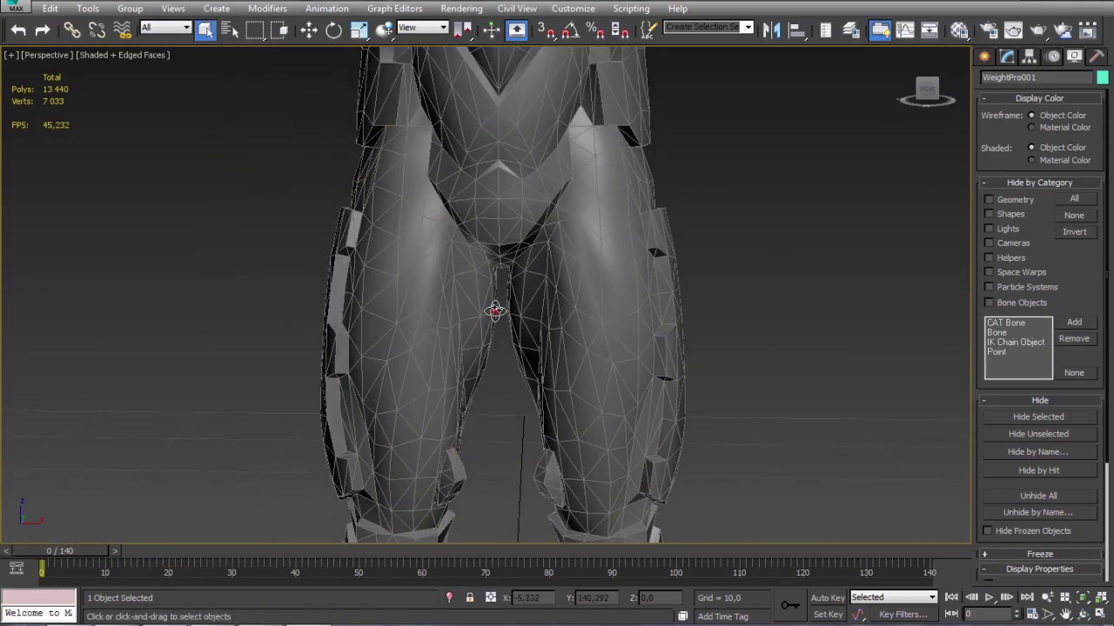
middle_click_drag(742, 405, 704, 373)
scroll(706, 372, "down", 3)
scroll(746, 418, "down", 1)
middle_click_drag(746, 418, 669, 371)
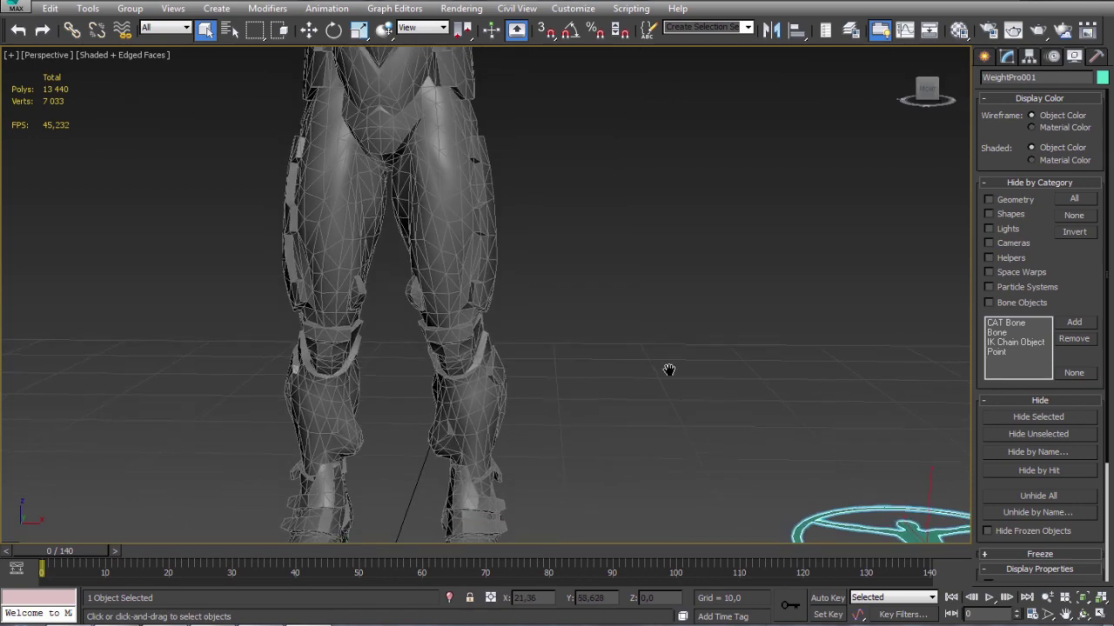
scroll(391, 248, "up", 4)
middle_click_drag(392, 248, 489, 328)
left_click(1008, 55)
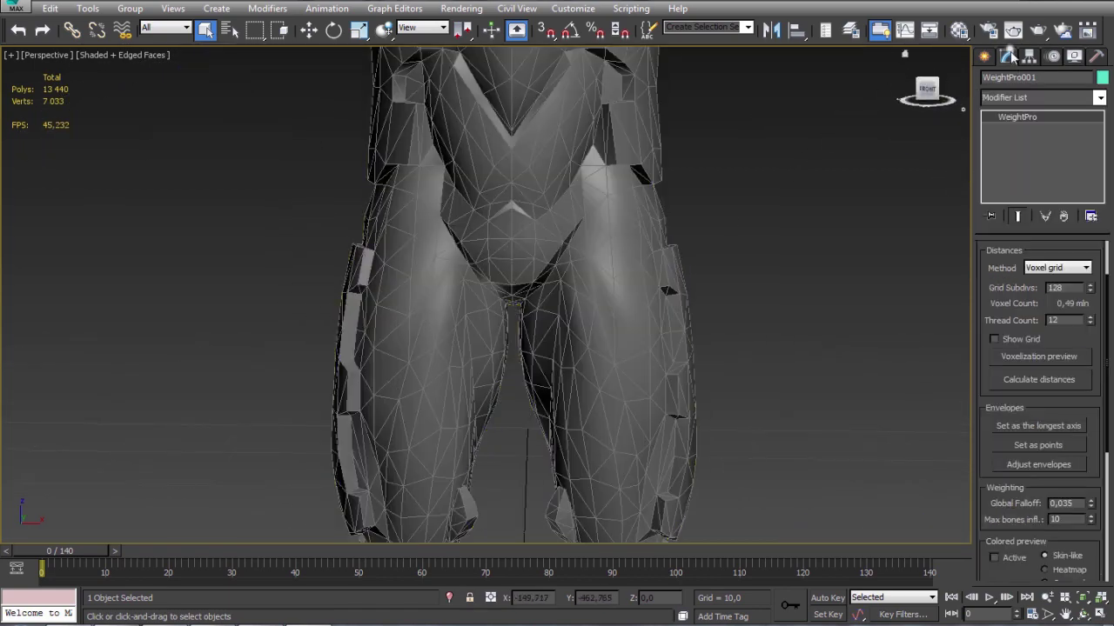
left_click(1049, 358)
left_click(601, 376)
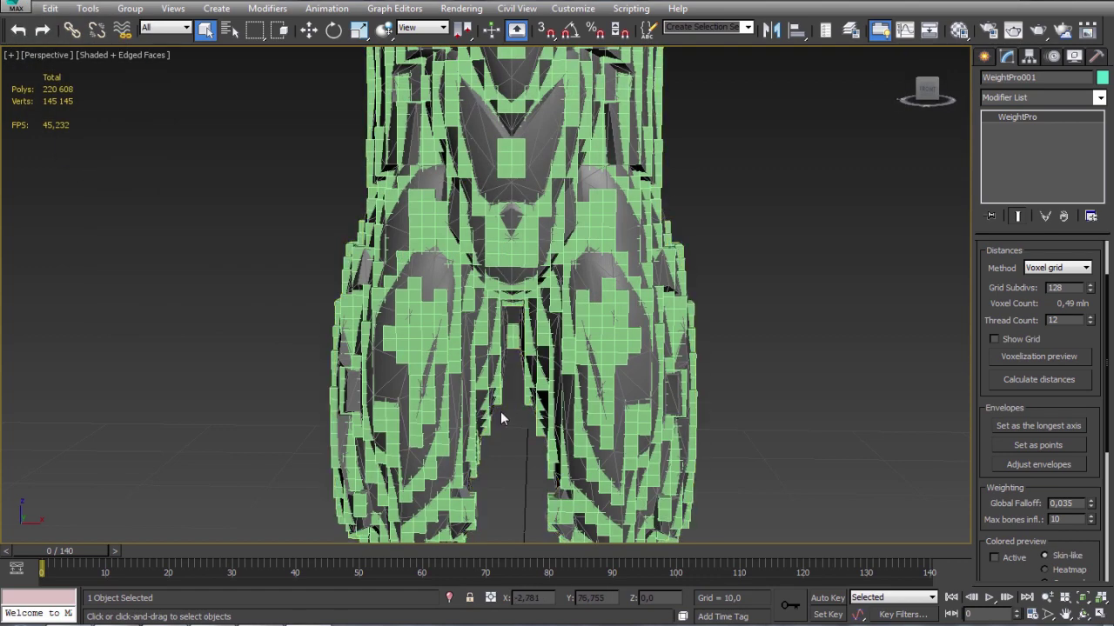
Examine the voxels bridging the character's inner thighs and delete the voxelization preview mesh.
scroll(501, 419, "up", 10)
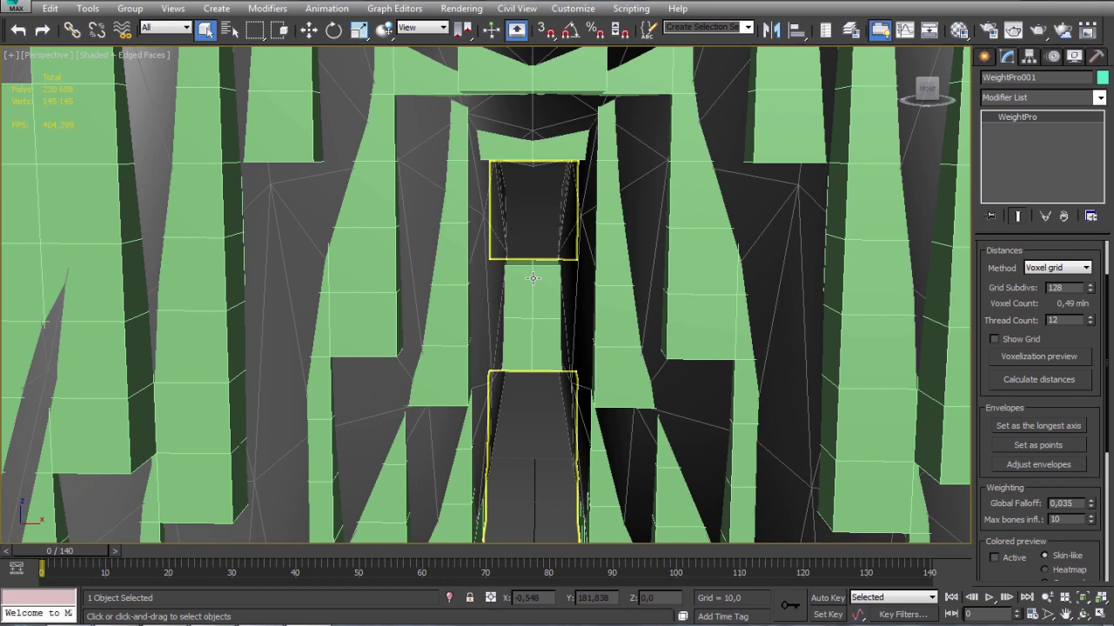
left_click(532, 278)
scroll(533, 279, "down", 6)
key("Delete")
scroll(552, 334, "down", 4)
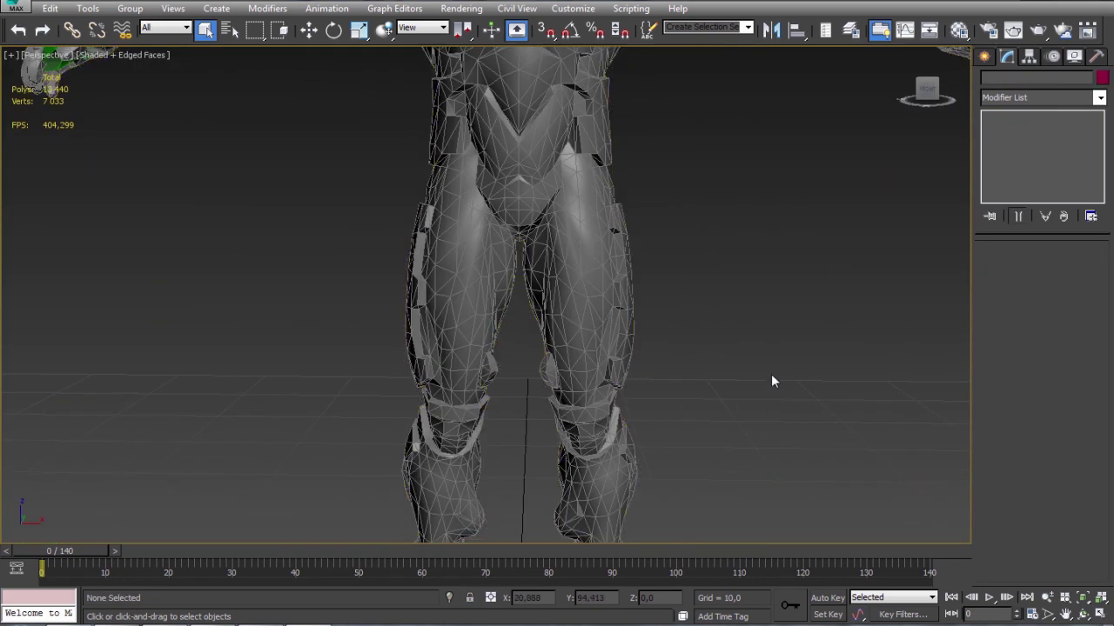
Select the WeightPro helper and calculate its Voxel grid distances with 512 grid subdivisions.
middle_click_drag(757, 397, 638, 322)
scroll(650, 335, "down", 3)
left_click(799, 477)
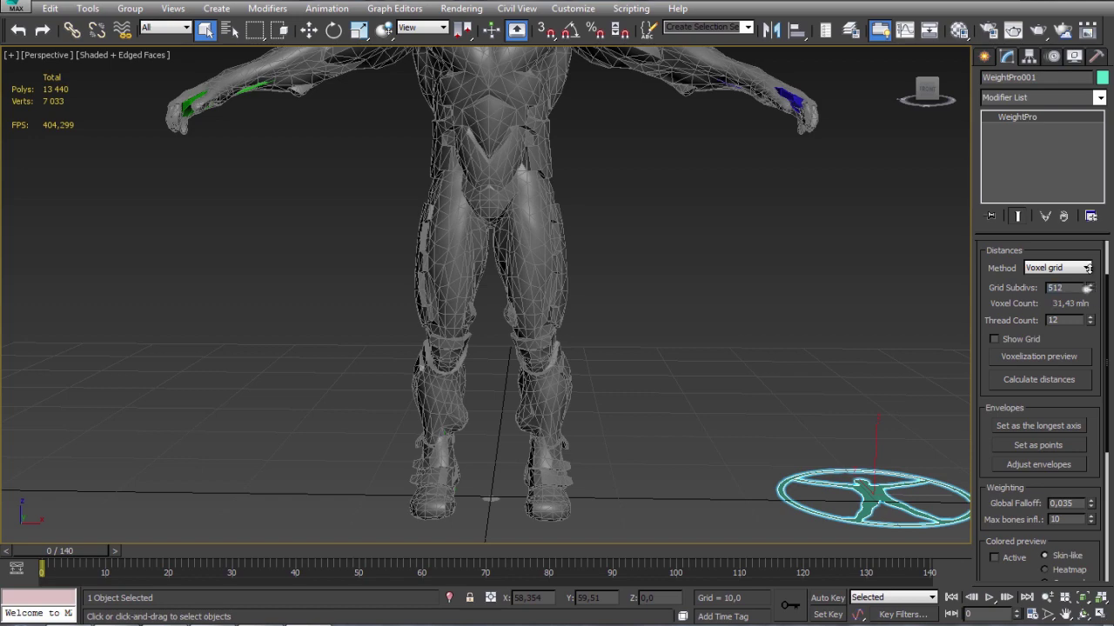
left_click(1036, 380)
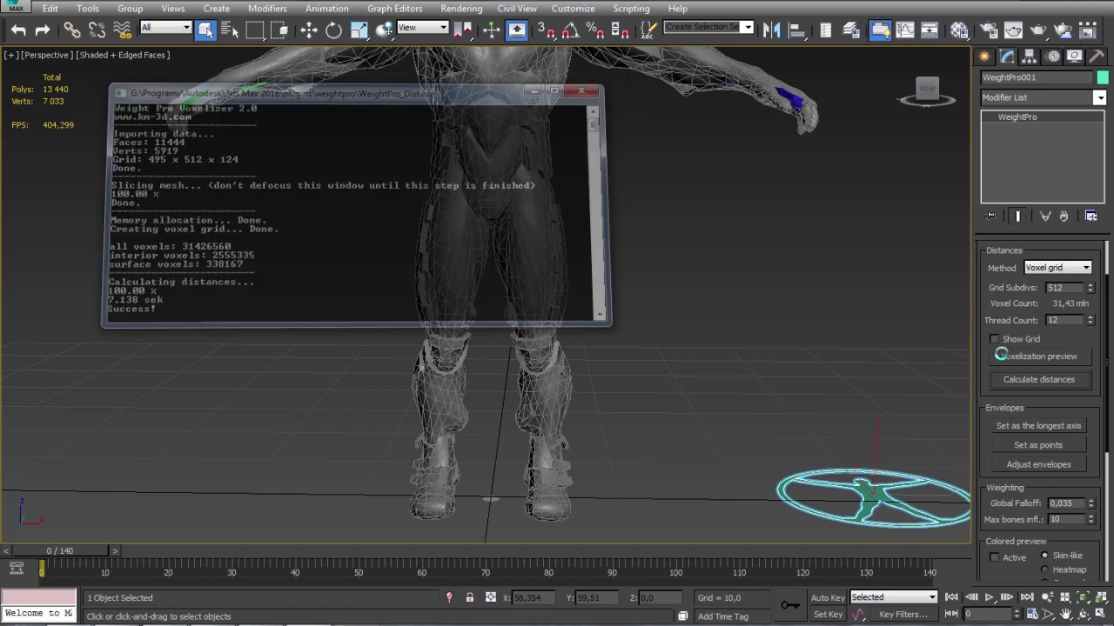
Scrub the animation to frame 57 and examine the deformation of the character's groin and legs.
key("ctrl+r")
scroll(502, 300, "down", 3)
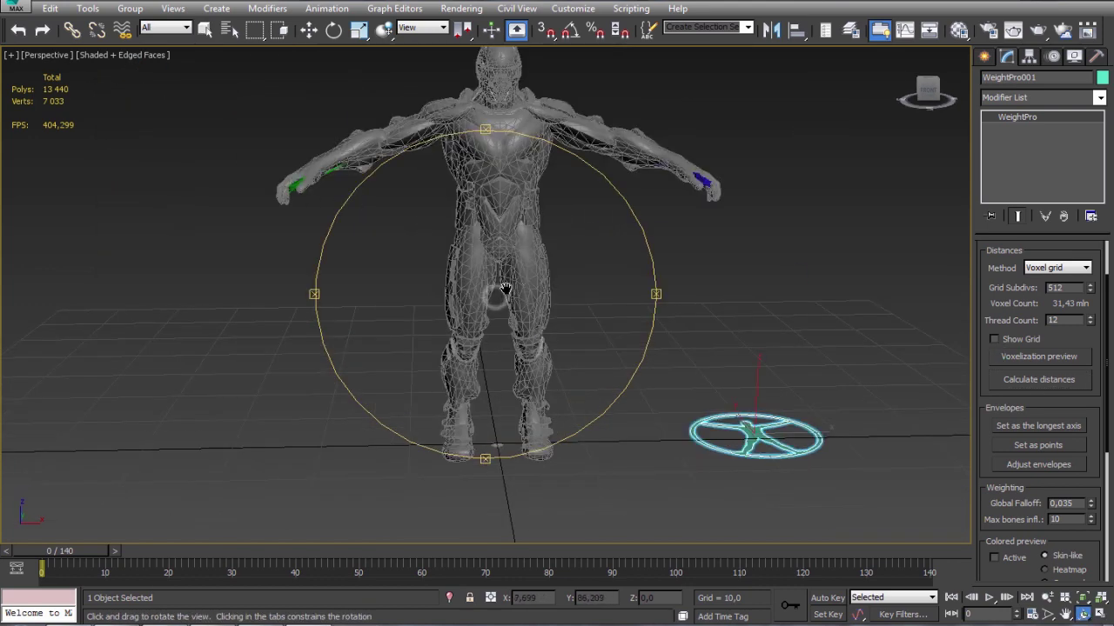
left_click_drag(60, 551, 415, 554)
scroll(504, 361, "up", 5)
scroll(504, 361, "down", 5)
middle_click_drag(561, 327, 387, 337, "alt")
scroll(515, 336, "up", 5)
scroll(517, 328, "down", 6)
middle_click_drag(512, 351, 540, 351)
scroll(539, 351, "up", 4)
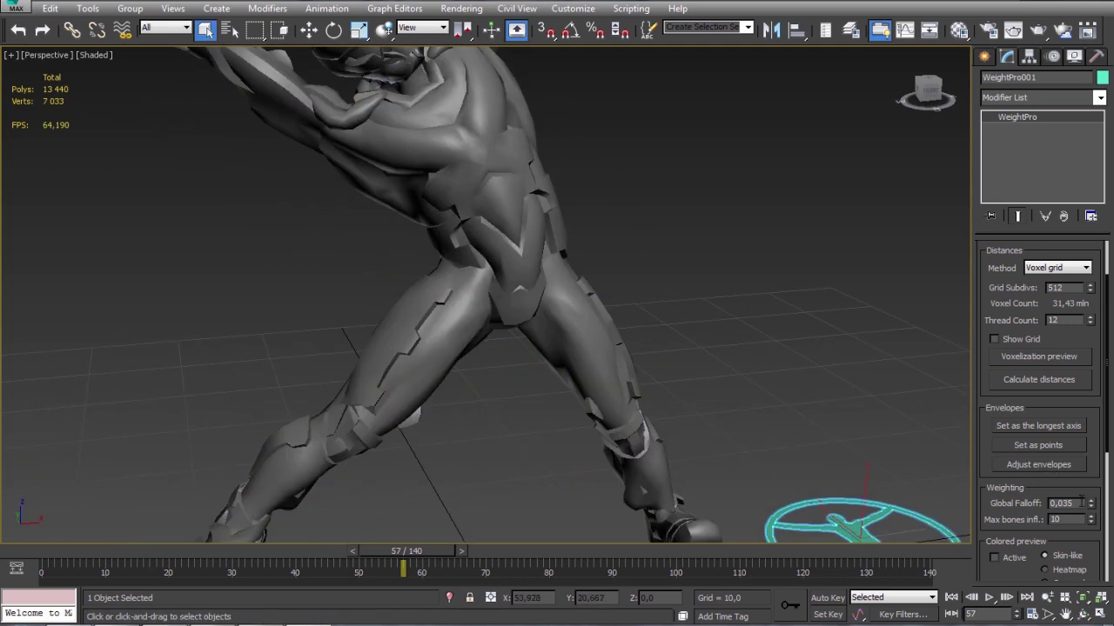
Try different falloff strengths on the posed character and set WeightPro's Global Falloff to 0.138.
mouse_move(1091, 503)
left_mouse_down()
mouse_move(1086, 455)
mouse_move(1073, 524)
mouse_move(1056, 388)
mouse_move(1061, 507)
left_mouse_up()
key("F4")
scroll(464, 390, "down", 4)
middle_click_drag(486, 359, 502, 337, "alt")
key("F4")
mouse_move(1091, 504)
left_mouse_down()
mouse_move(1049, 296)
mouse_move(1017, 360)
mouse_move(1017, 209)
left_mouse_up()
key("F4")
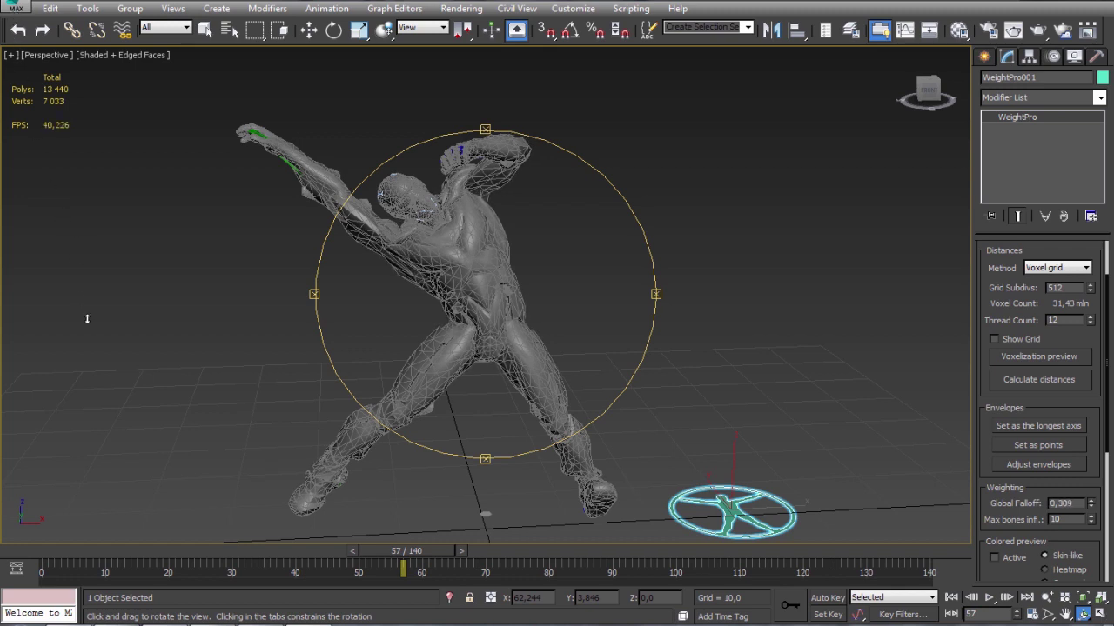
left_click_drag(155, 442, 159, 431)
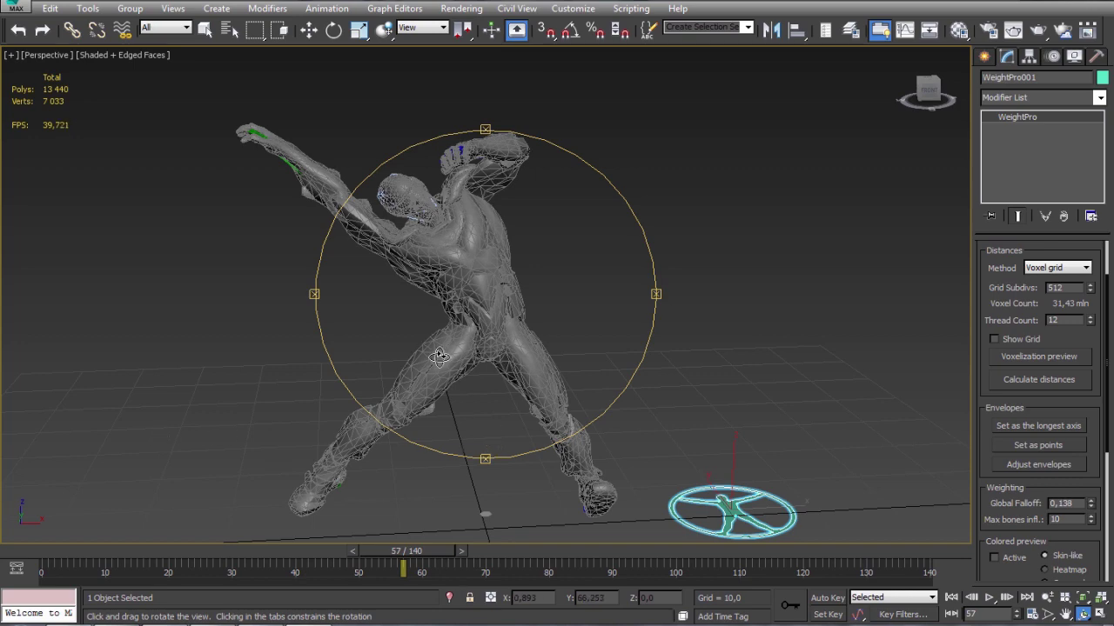
Examine the posed character from above and in front, and activate WeightPro's colored preview in Heatmap mode.
left_click_drag(439, 358, 455, 190)
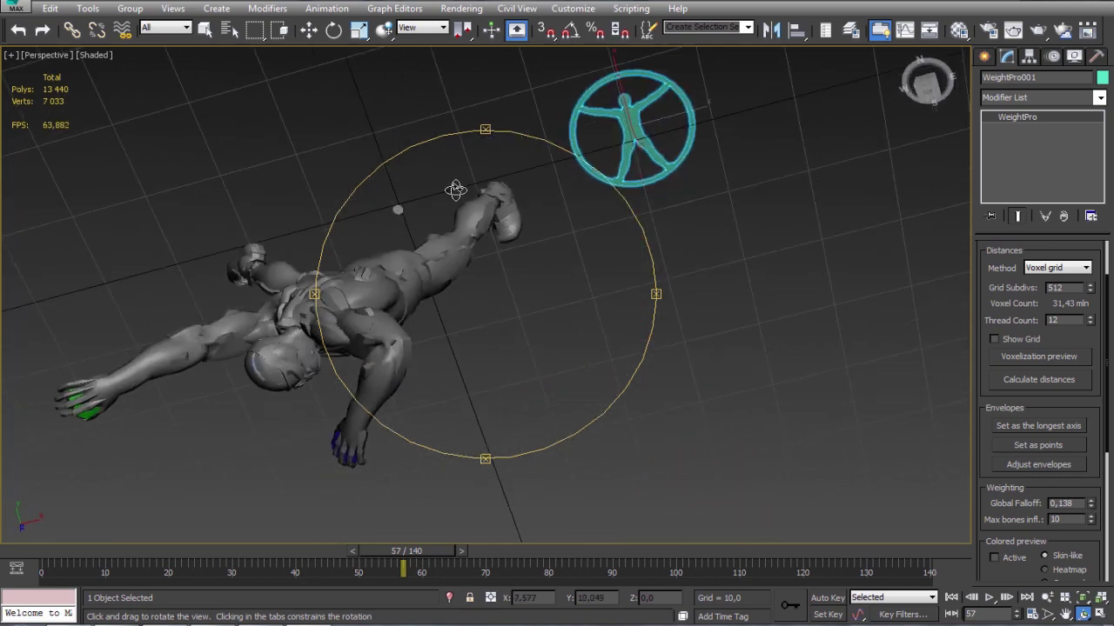
middle_click_drag(455, 190, 447, 286, "alt")
left_click(433, 253)
scroll(433, 261, "up", 2)
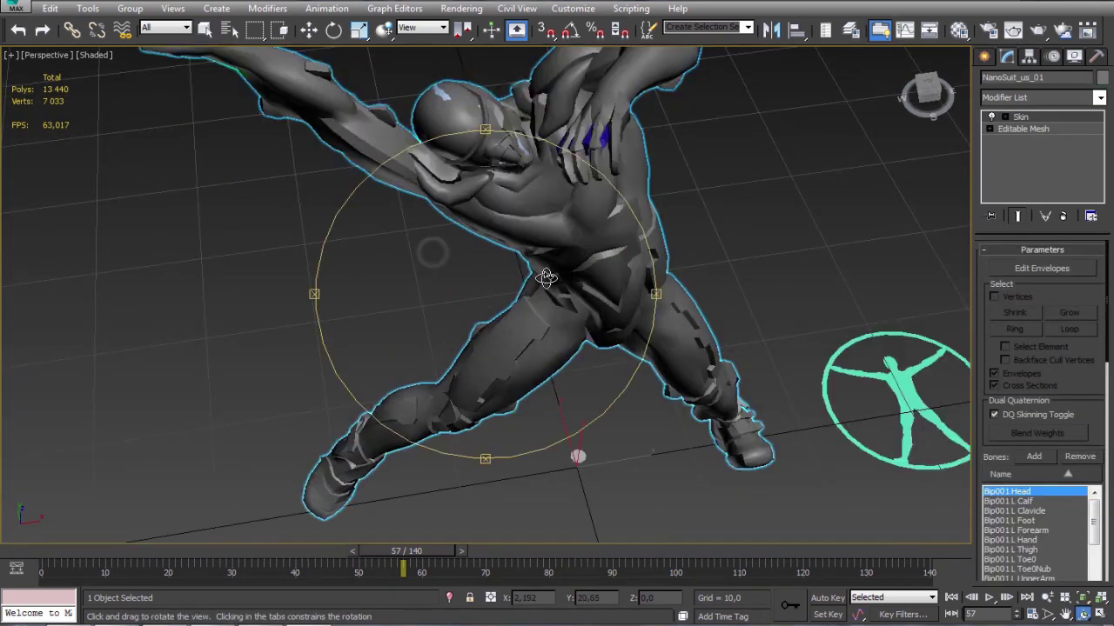
left_click_drag(546, 277, 779, 415)
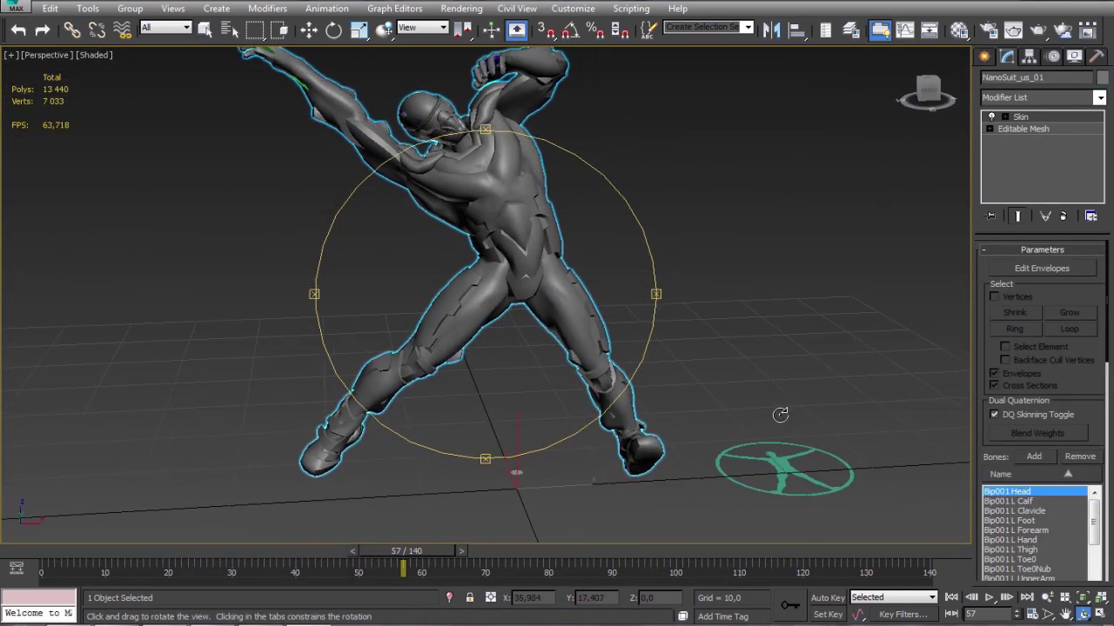
right_click(788, 432)
left_click(810, 467)
left_click_drag(1019, 523, 1014, 426)
left_click(1008, 462)
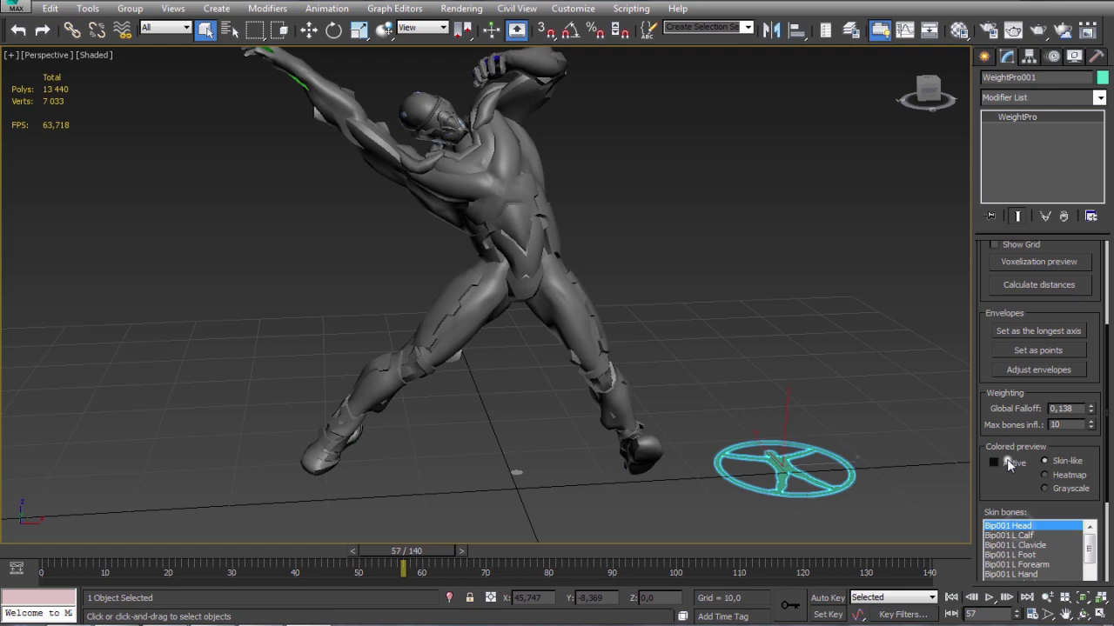
left_click(1007, 464)
left_click(1060, 475)
Show the influence heatmaps of the waist's spine bone and the head bone, and return the animation to frame 0.
left_click(495, 185)
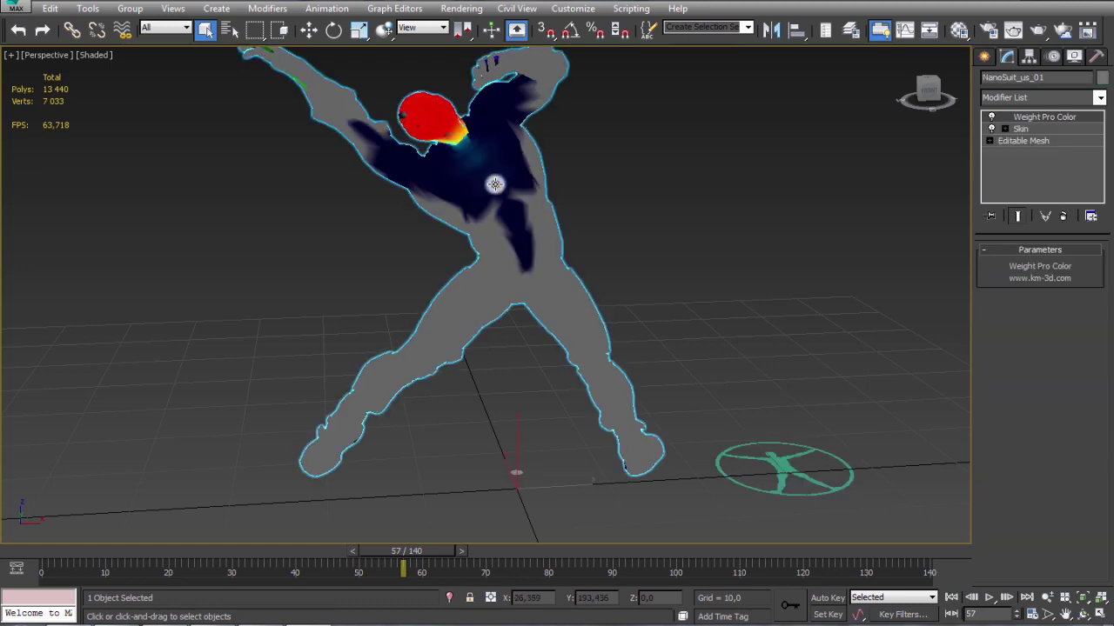
left_click(495, 184)
left_click(515, 230)
left_click(515, 231)
left_click(444, 131)
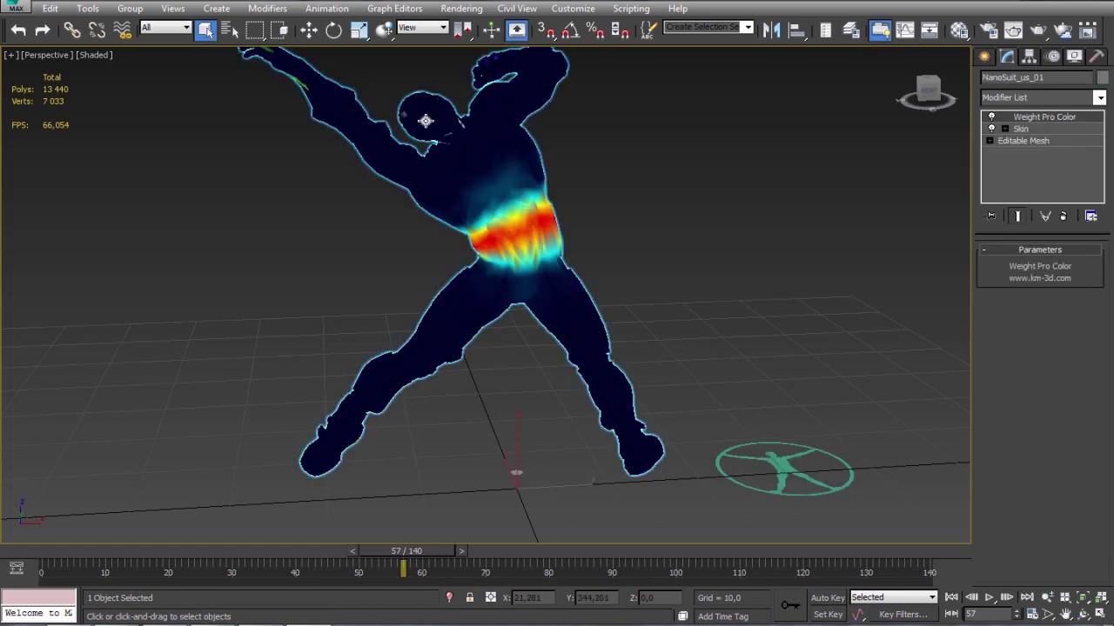
left_click(427, 117)
left_click_drag(432, 551, 2, 529)
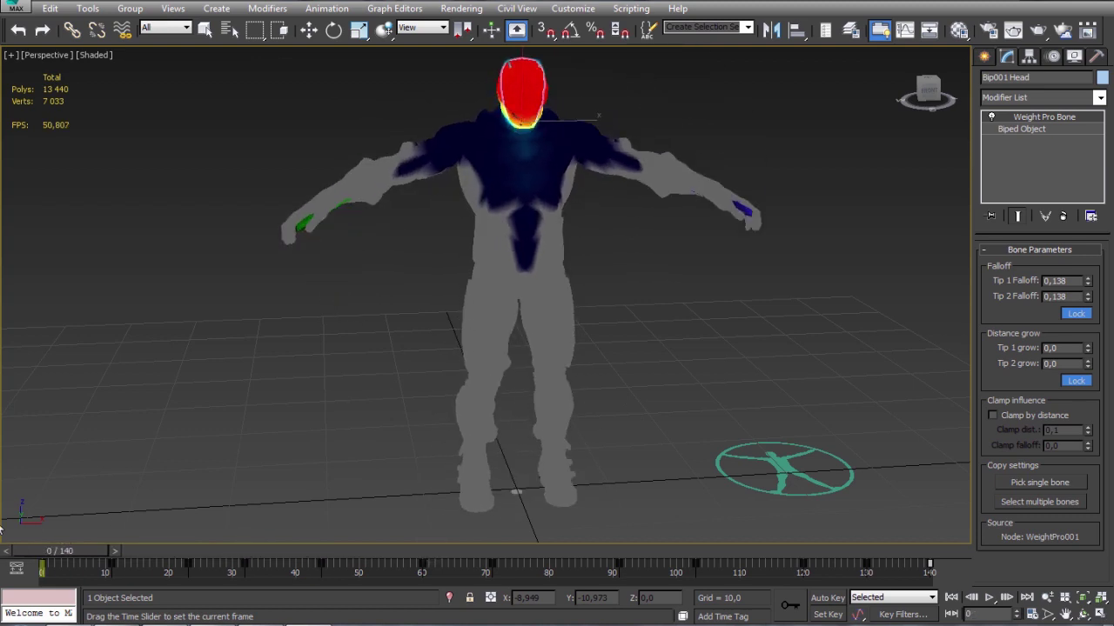
Set the head bone's tip falloffs to 0.131 and try clamping its influence with distance 0.22 and falloff 0.066.
middle_click_drag(489, 304, 513, 243, "alt")
scroll(500, 273, "up", 5)
left_click_drag(512, 243, 795, 337)
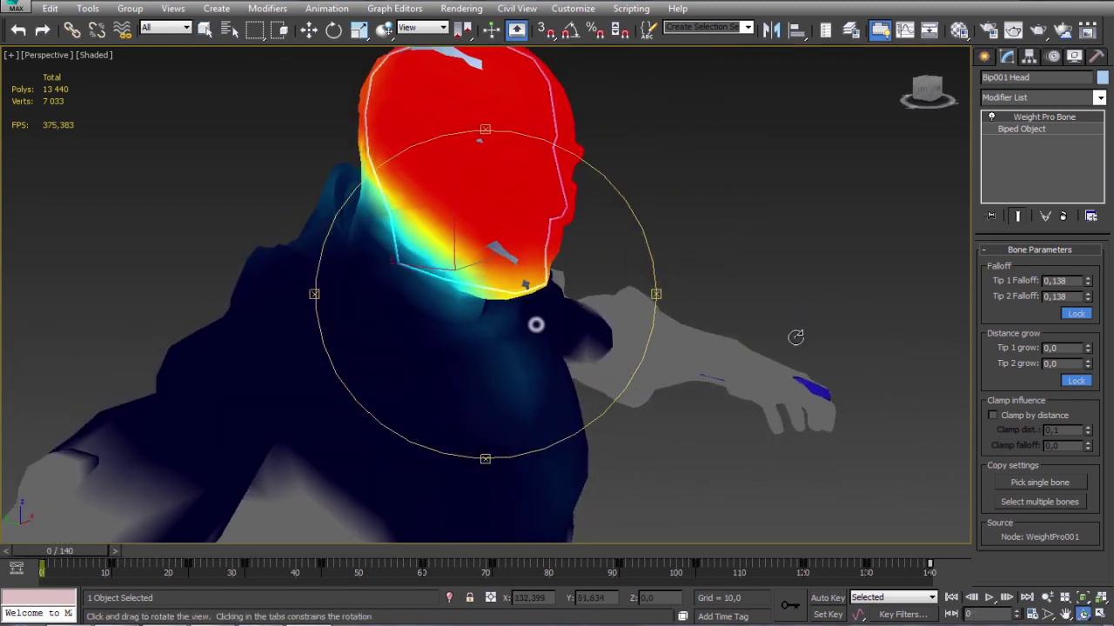
left_click_drag(1088, 283, 1087, 285)
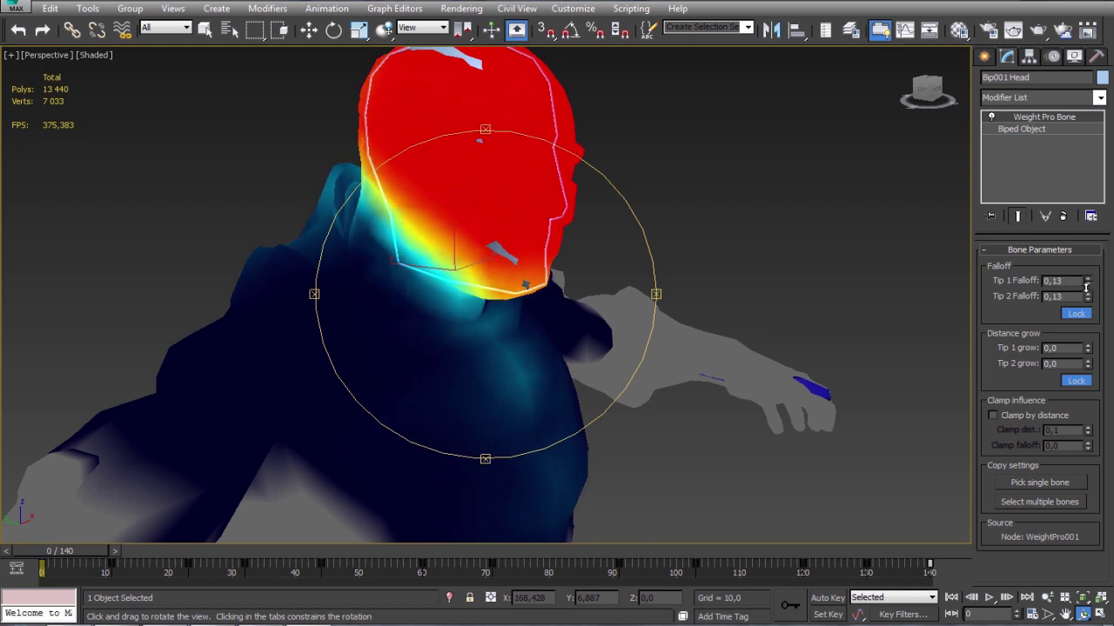
middle_click_drag(565, 352, 531, 308)
left_click_drag(530, 307, 851, 369)
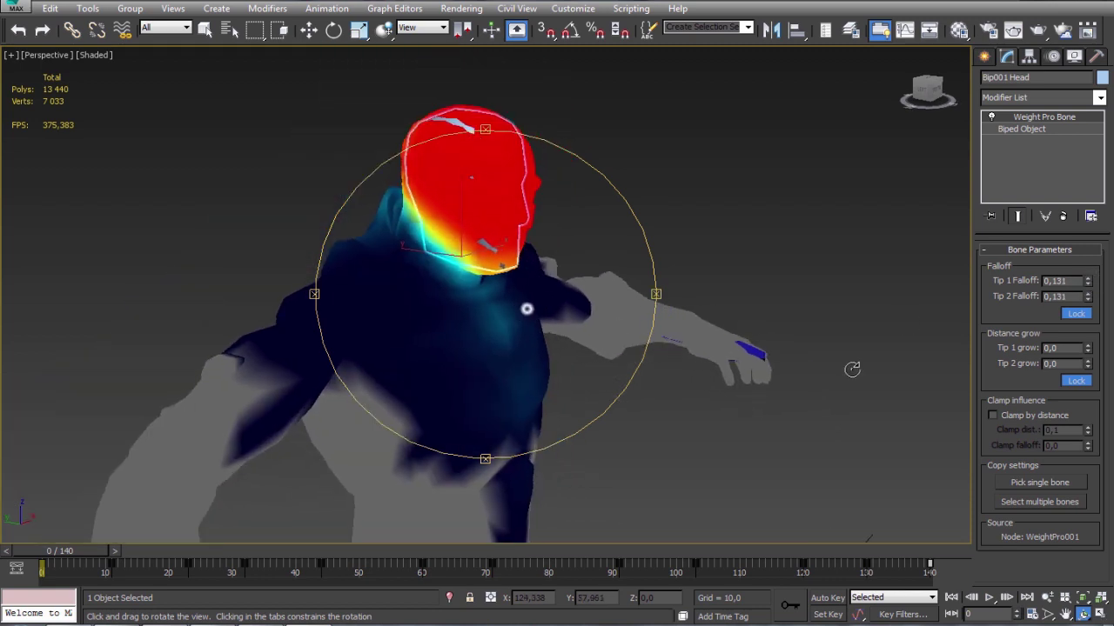
left_click(1003, 417)
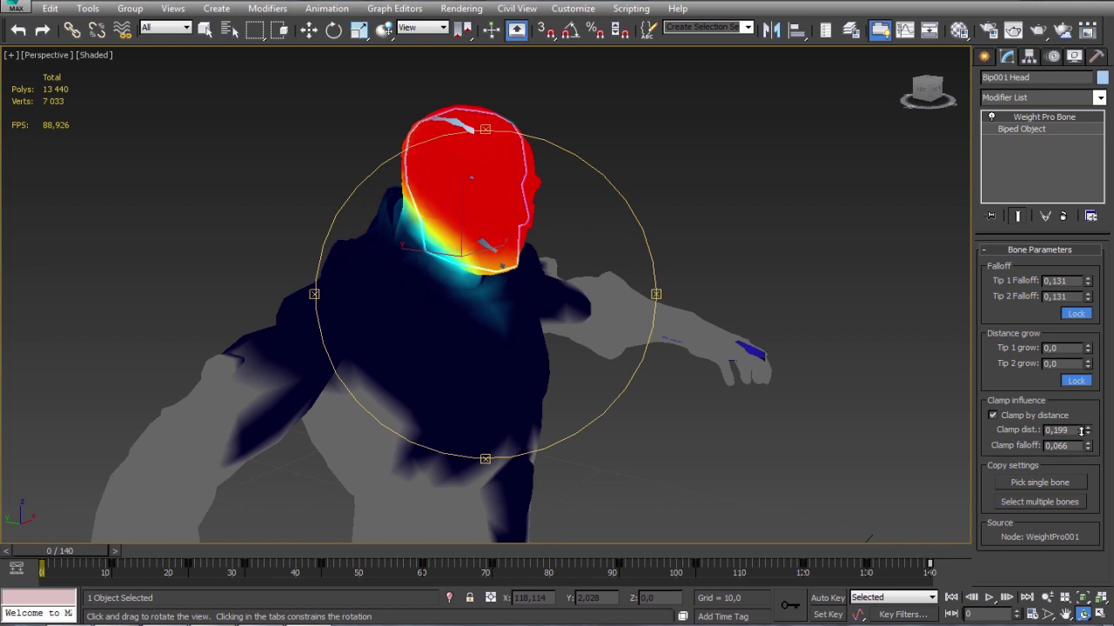
left_click(1041, 415)
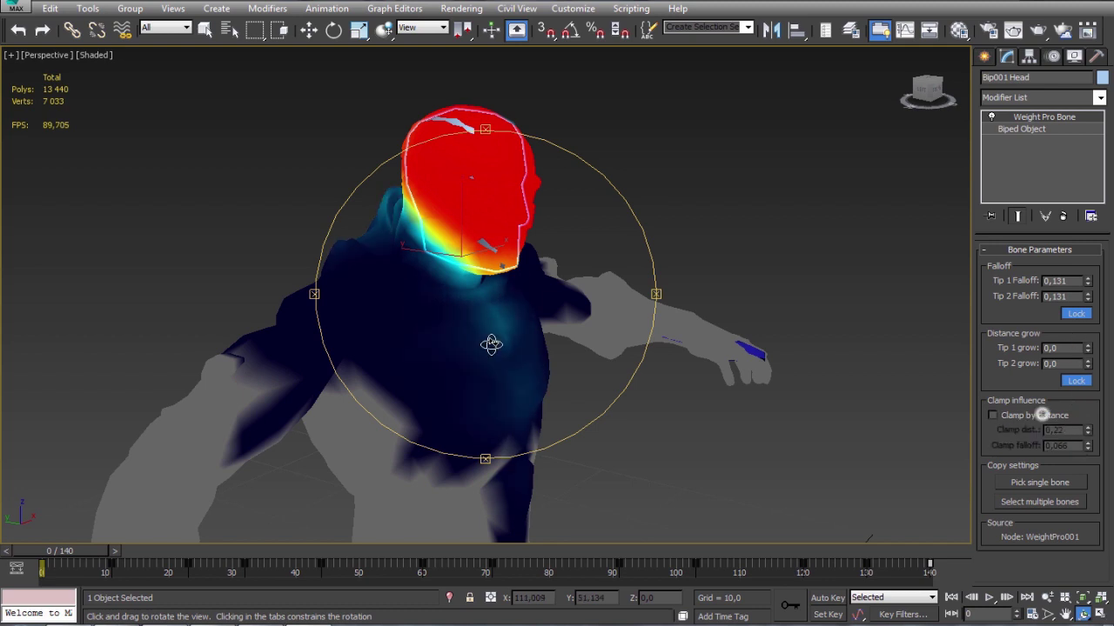
Set the WeightPro helper's maximum number of influencing bones to 11.
scroll(490, 345, "down", 3)
left_click_drag(490, 346, 525, 328)
right_click(593, 368)
scroll(593, 368, "down", 3)
middle_click_drag(592, 368, 557, 336)
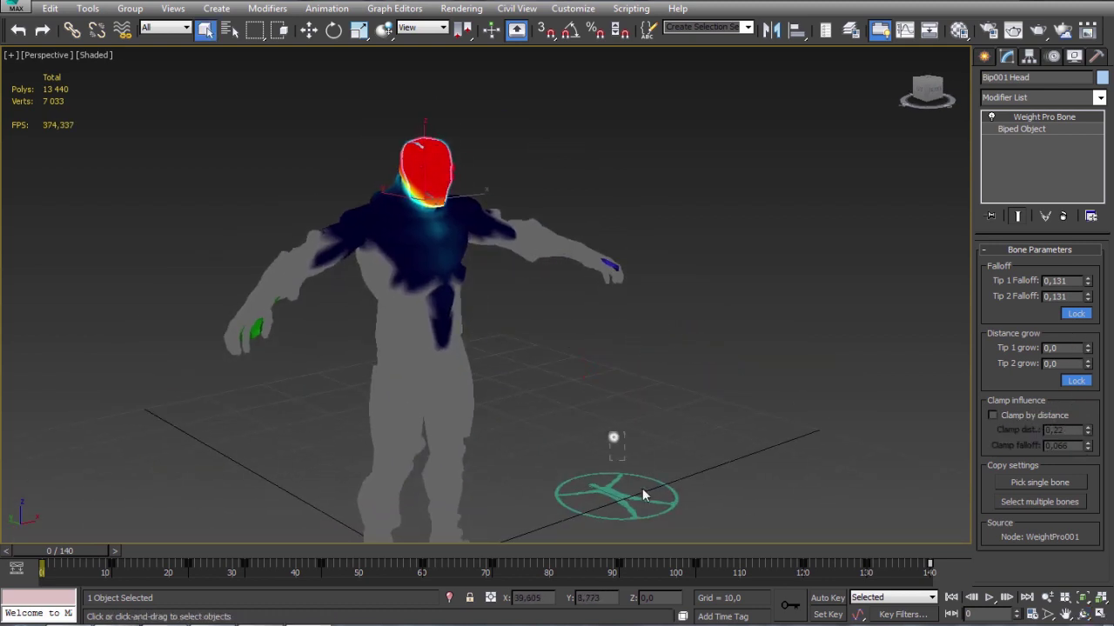
left_click(642, 489)
left_click_drag(1013, 481, 1009, 455)
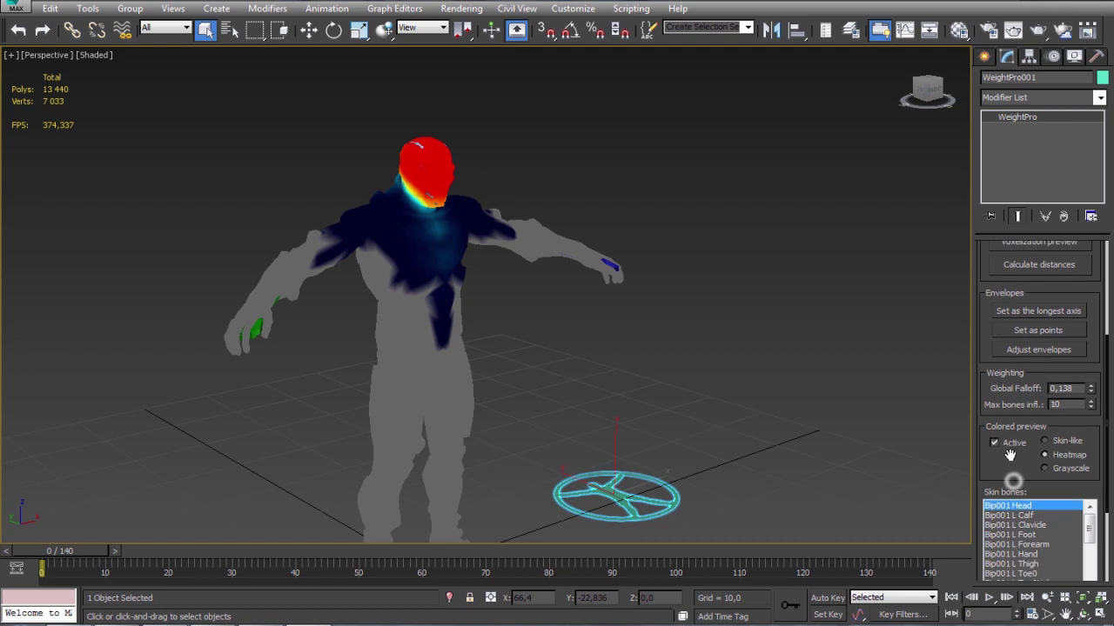
left_click(1091, 402)
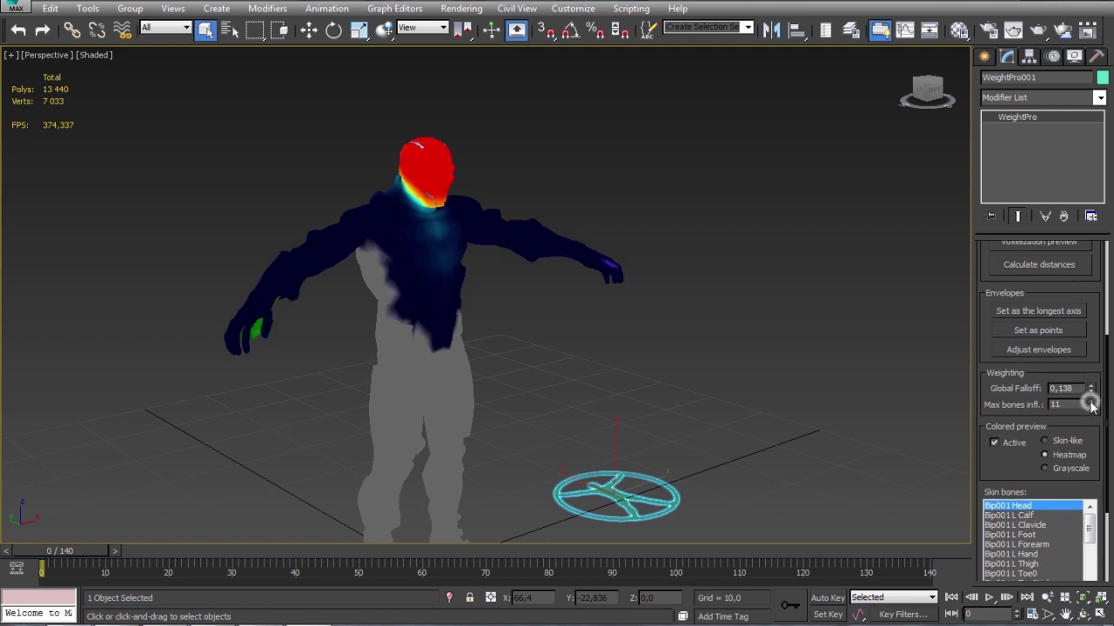
Set both tip falloffs of the head bone to 0.162.
left_click(425, 180)
middle_click_drag(426, 180, 535, 334)
scroll(494, 339, "up", 6)
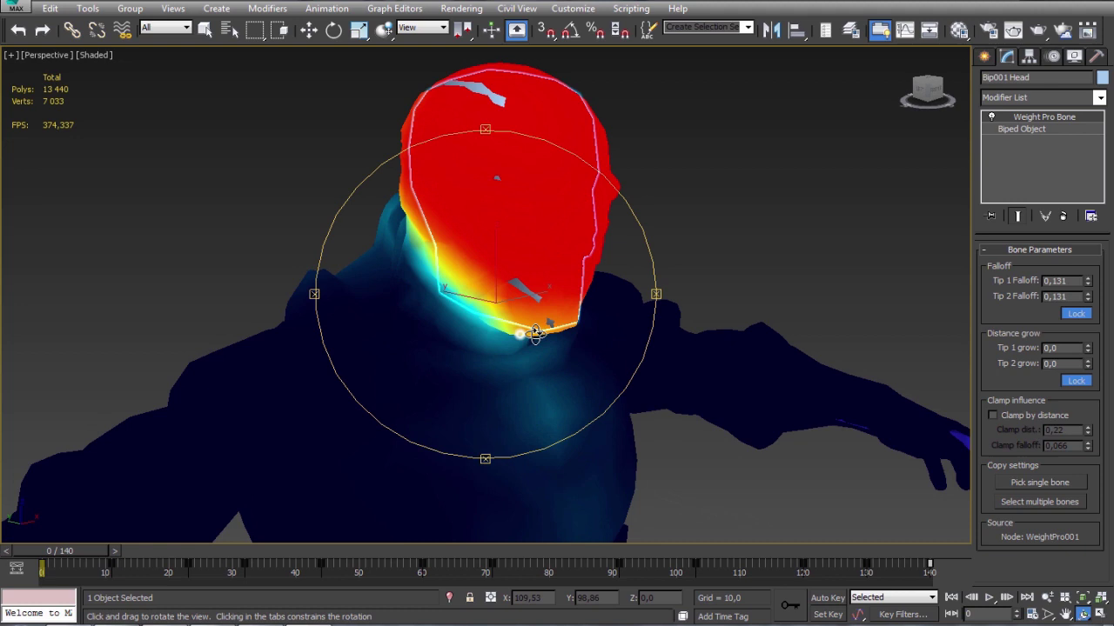
left_click_drag(553, 335, 552, 336)
left_click_drag(1087, 287, 1087, 258)
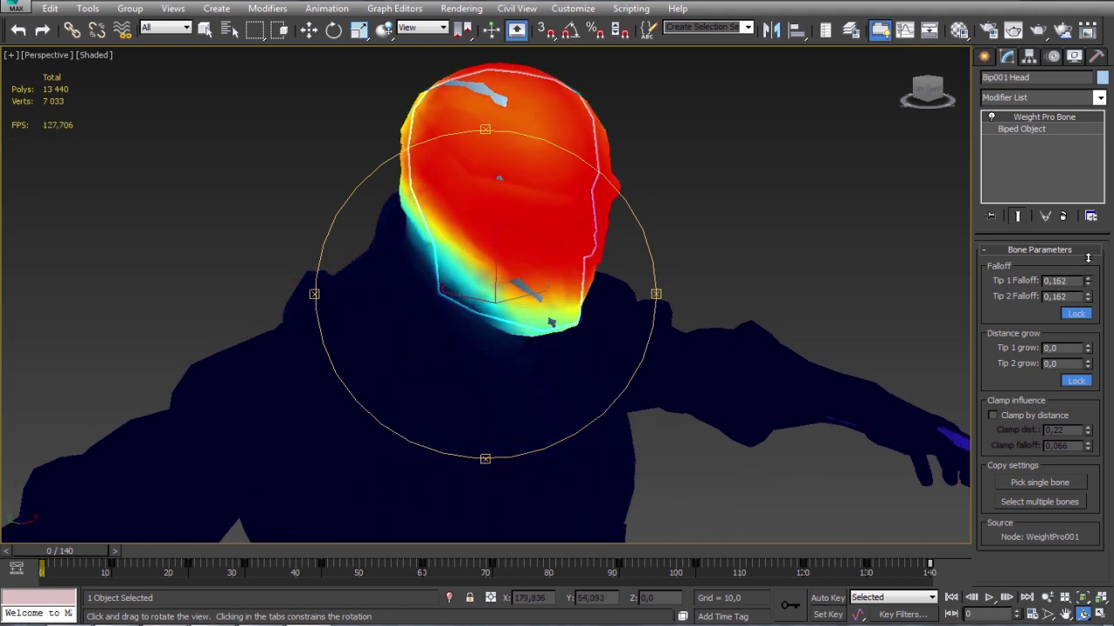
Set the head bone's tip distance grow to 0.26 and clamp its influence by distance at 0.161.
left_click_drag(547, 300, 753, 324)
left_click_drag(1087, 348, 1080, 326)
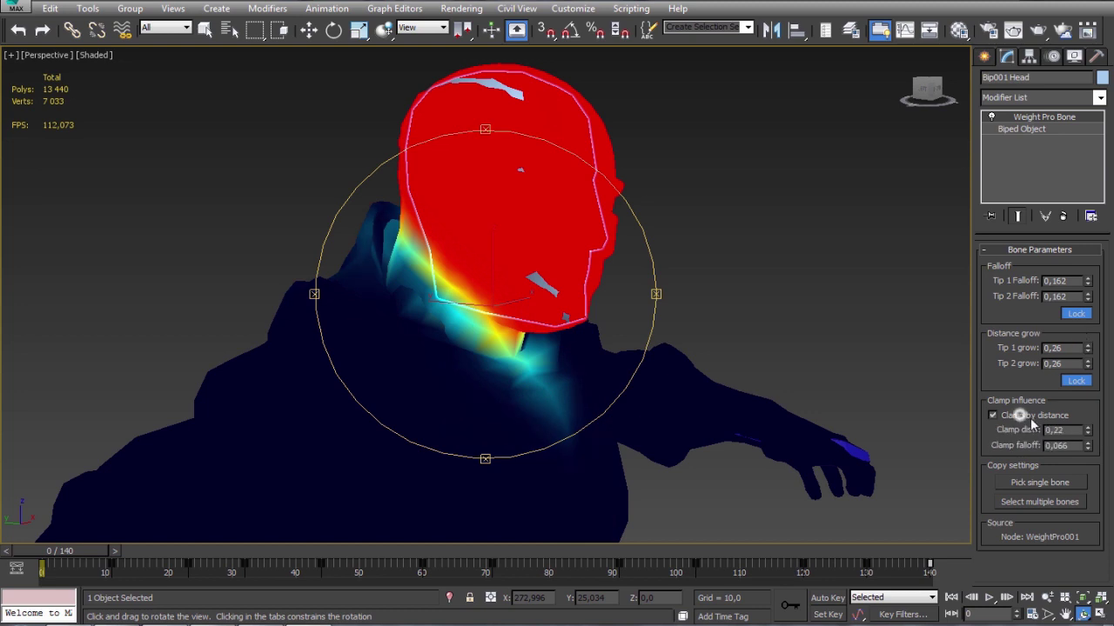
left_click_drag(1087, 431, 1086, 427)
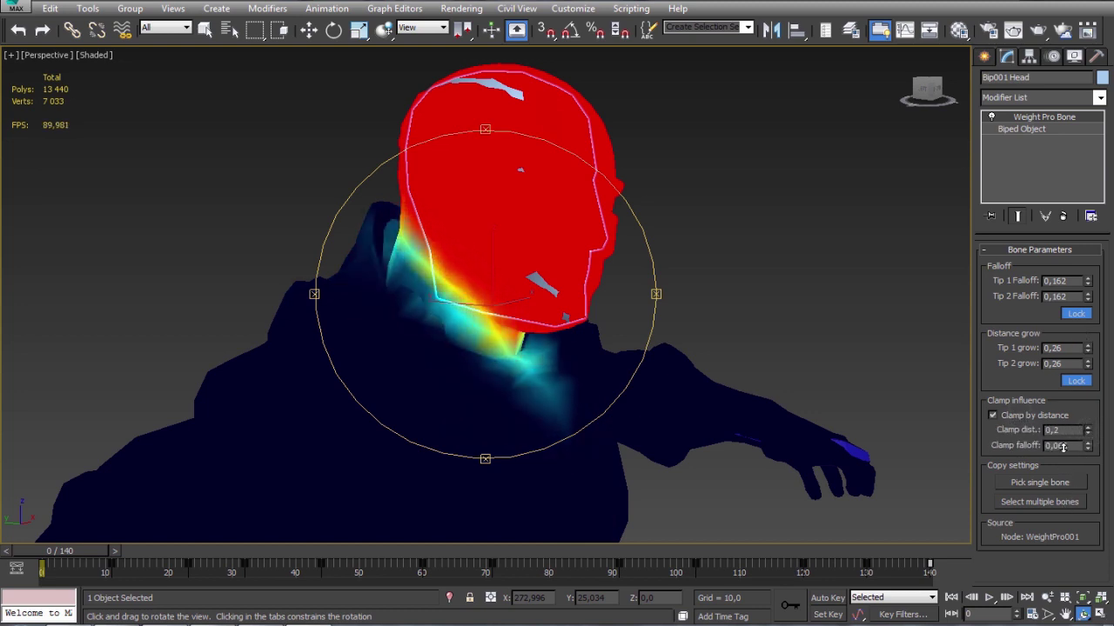
left_click_drag(1062, 475, 1061, 464)
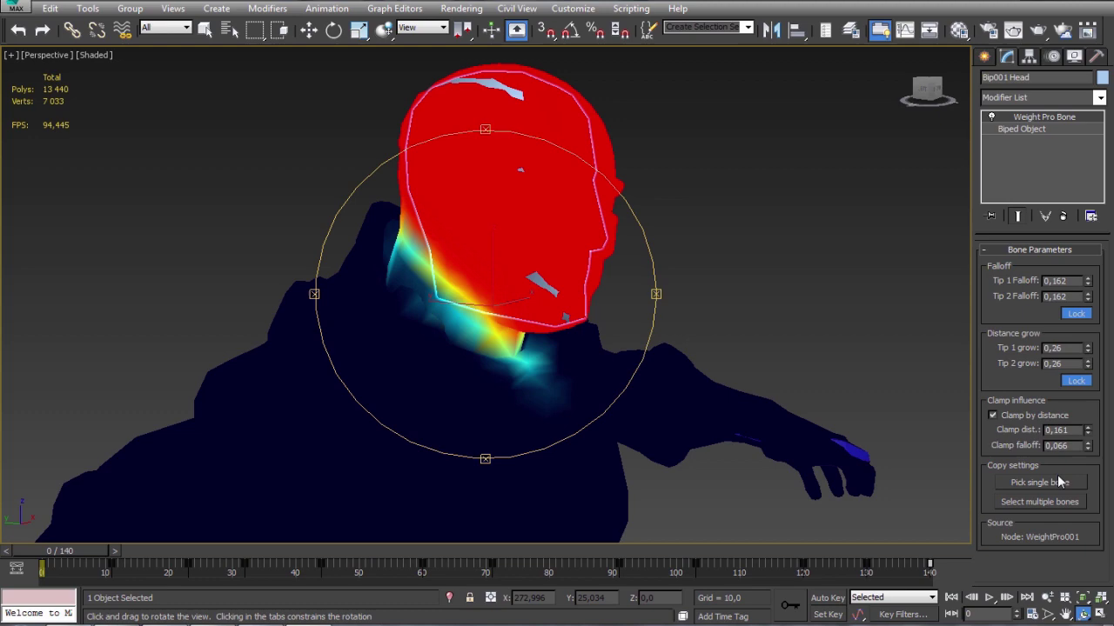
Set the neck bone's tip distance grow to -0.13 and clamp its influence by distance with a clamp falloff of 0.078.
left_click_drag(535, 354, 420, 338)
scroll(473, 331, "down", 3)
scroll(472, 306, "down", 4)
left_click_drag(493, 319, 455, 241)
scroll(425, 254, "up", 2)
key("q")
left_click(455, 241)
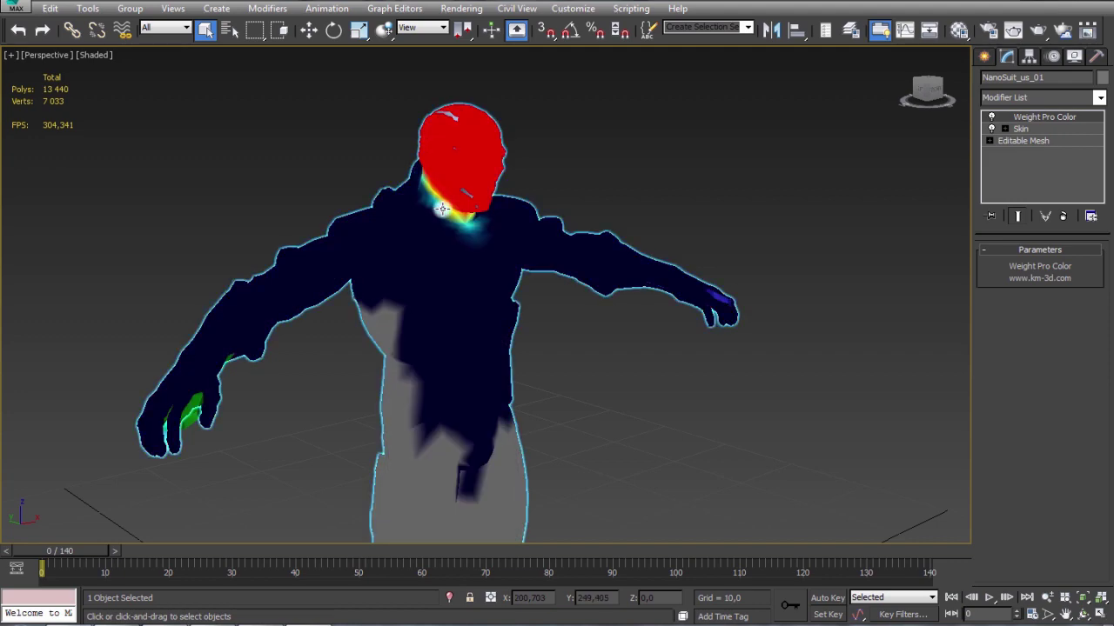
left_click(442, 209)
key("ctrl+r")
left_click_drag(445, 301, 653, 327)
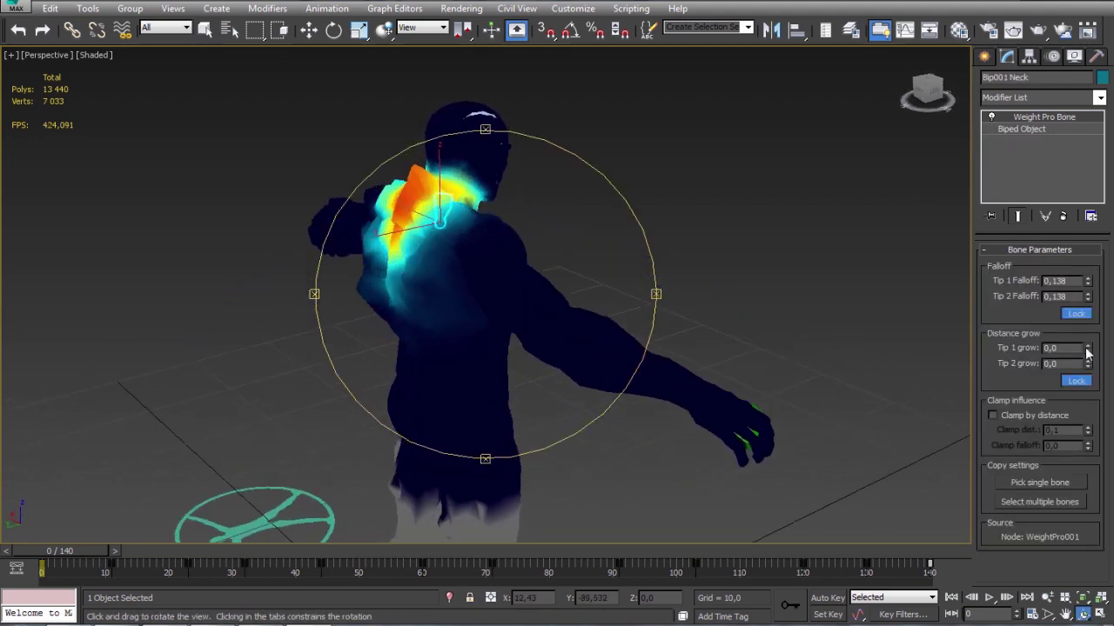
left_click_drag(1087, 353, 1087, 359)
middle_click_drag(546, 315, 563, 335, "alt")
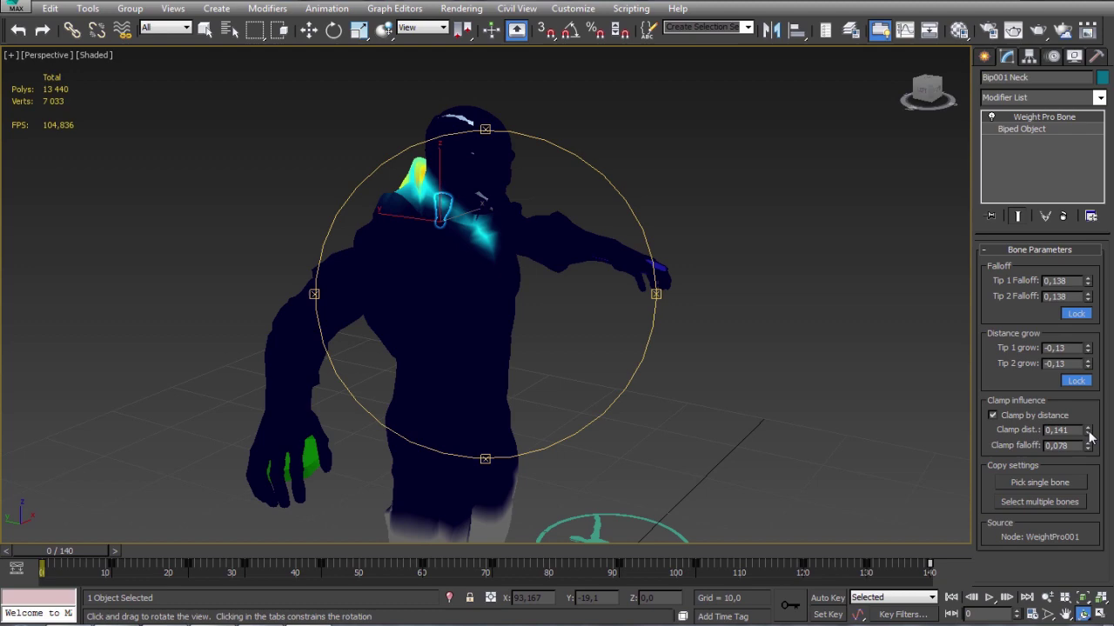
left_click(1087, 426)
Examine the influence heatmaps of the right upper arm and right forearm bones.
middle_click_drag(550, 361, 293, 250, "alt")
left_click(318, 247)
left_click(319, 247)
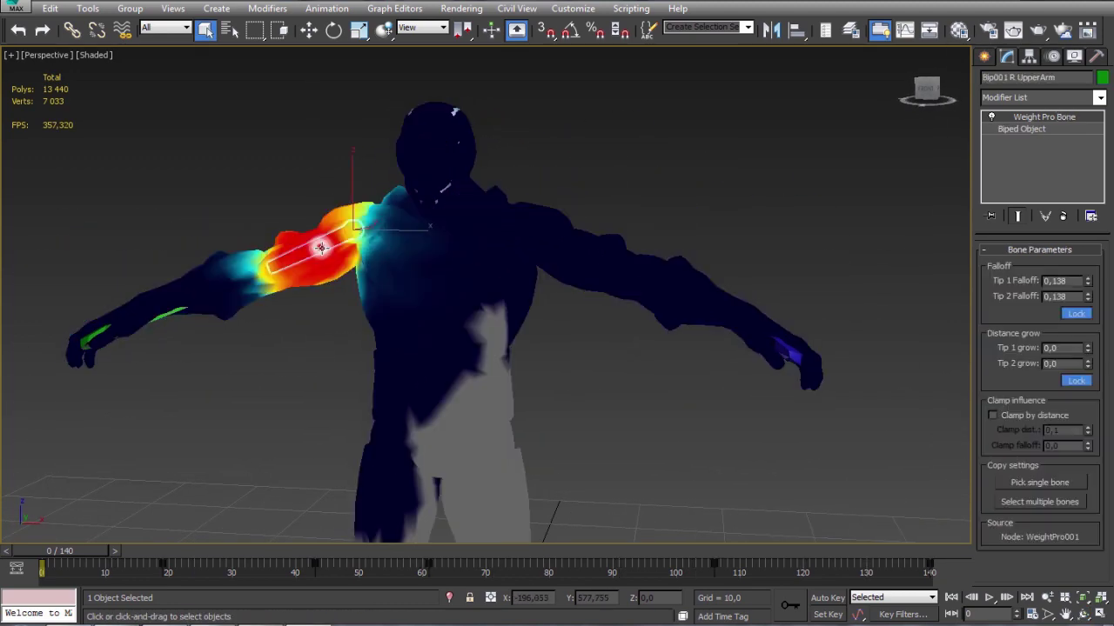
middle_click_drag(435, 312, 427, 339, "alt")
left_click(223, 319, "ctrl")
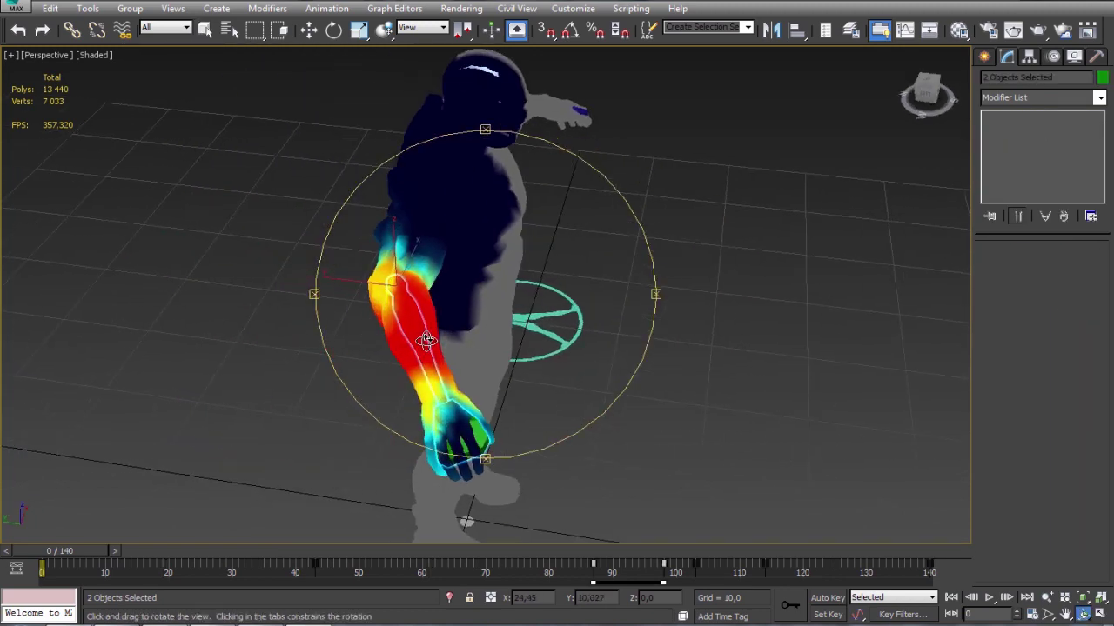
scroll(426, 341, "up", 3)
left_click(425, 340)
Scrub the animation to frame 108 and examine the bent right elbow with edged faces shown.
mouse_move(97, 551)
left_mouse_down()
mouse_move(325, 529)
mouse_move(742, 522)
left_mouse_up()
key("F4")
key("ctrl+r")
mouse_move(413, 279)
left_mouse_down()
mouse_move(409, 287)
mouse_move(455, 325)
left_mouse_up()
key("F4")
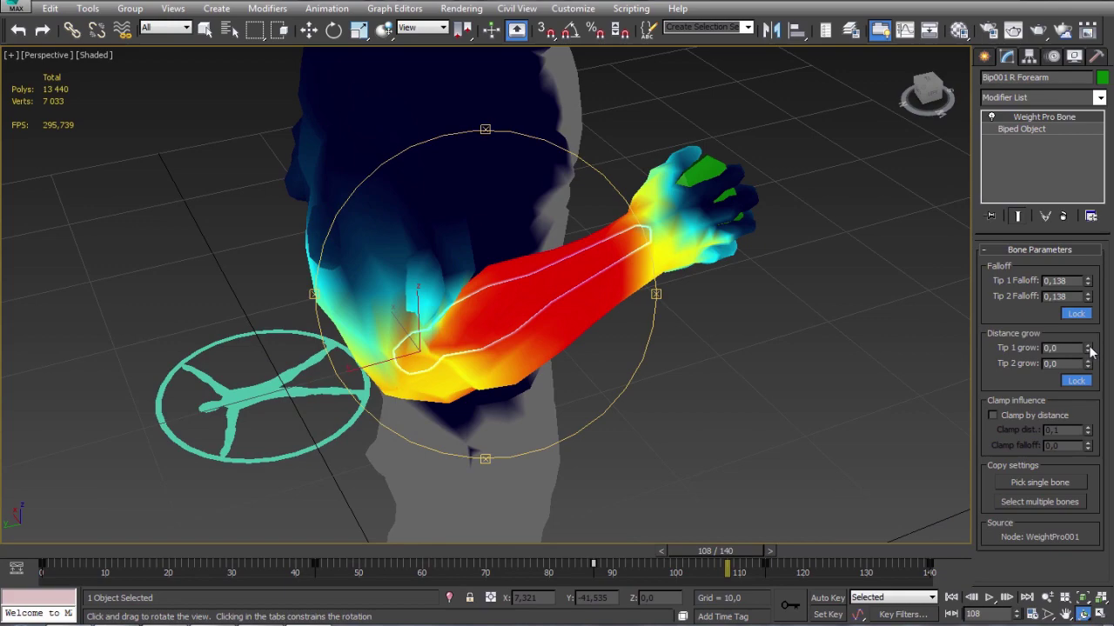
key("F4")
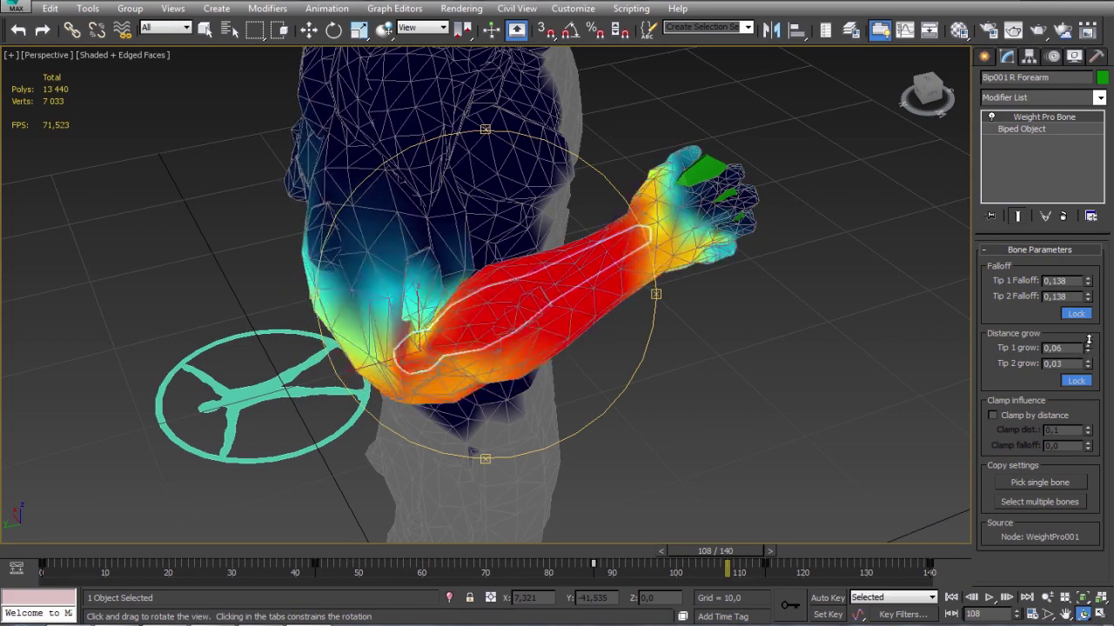
Unlock the right forearm bone's distance grow values, setting Tip 1 grow to -0.07 and Tip 2 grow to 0.
mouse_move(1089, 341)
left_mouse_down()
mouse_move(1086, 374)
mouse_move(1087, 348)
left_mouse_up()
right_click(1087, 374)
left_click(1079, 379)
right_click(1088, 350)
right_click(1088, 360)
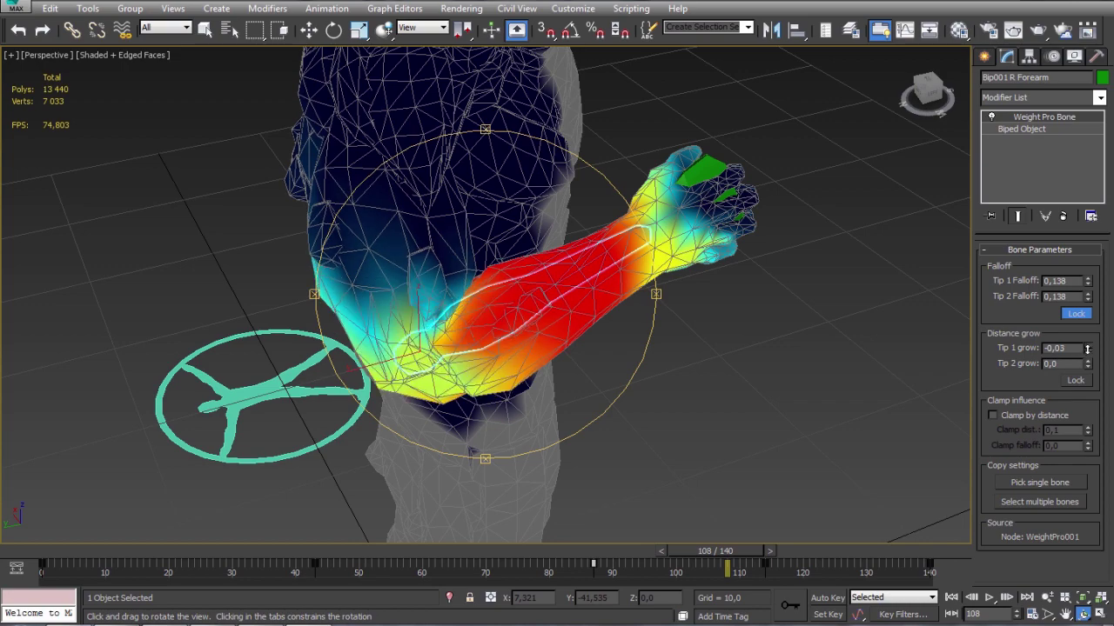
middle_click_drag(539, 310, 619, 372, "alt")
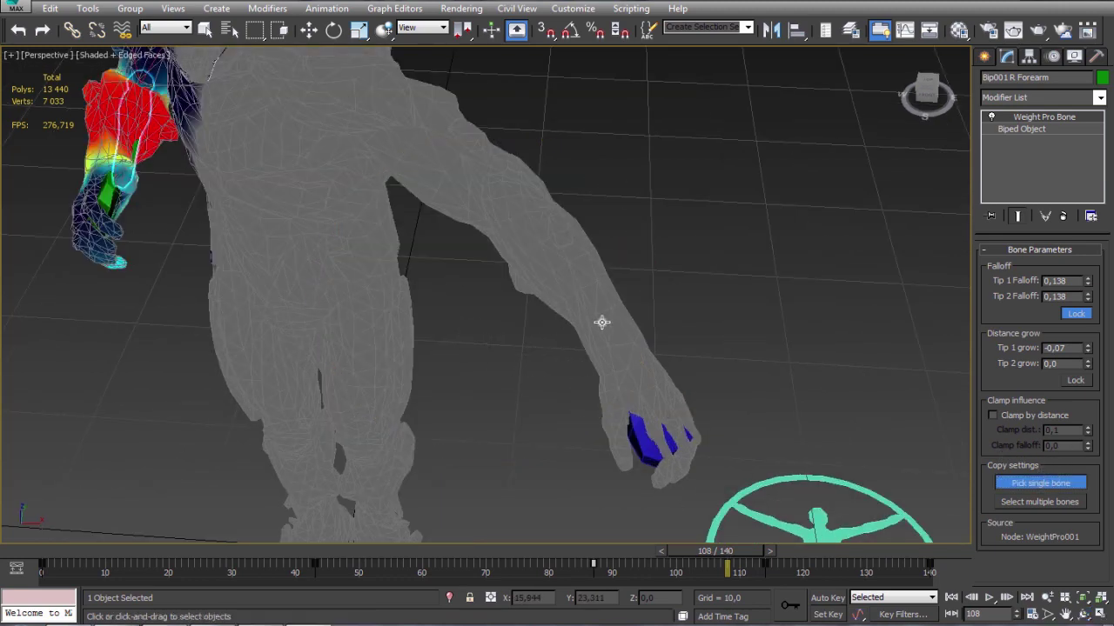
Copy the right forearm bone's settings to the left forearm bone and examine its influence at frame 78.
left_click(602, 323)
left_click(639, 360)
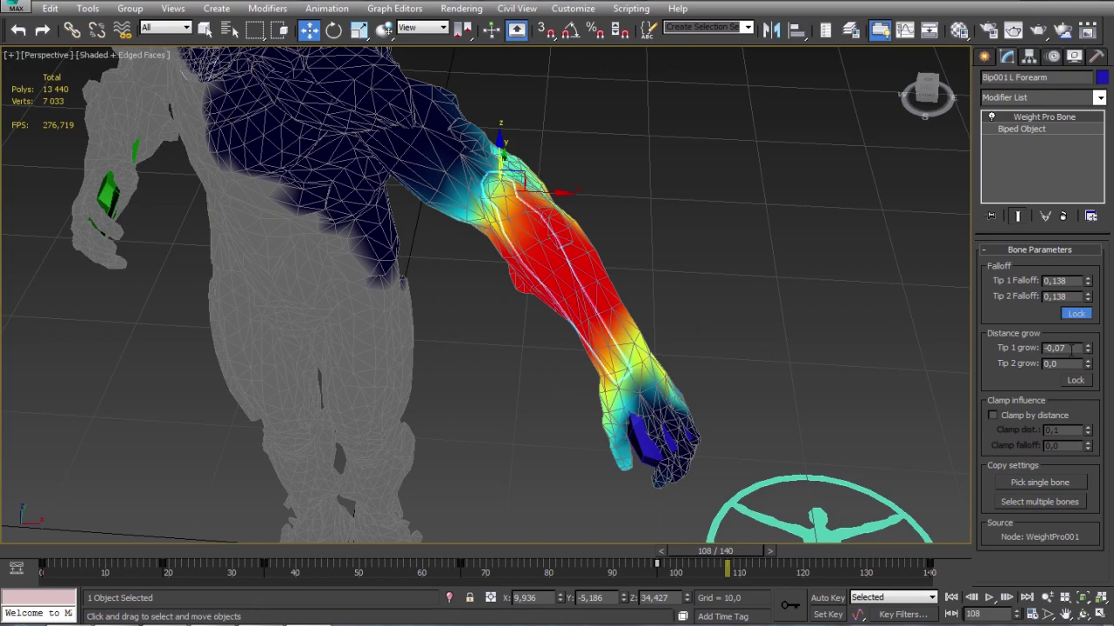
left_click_drag(728, 557, 546, 550)
middle_click_drag(442, 247, 504, 211)
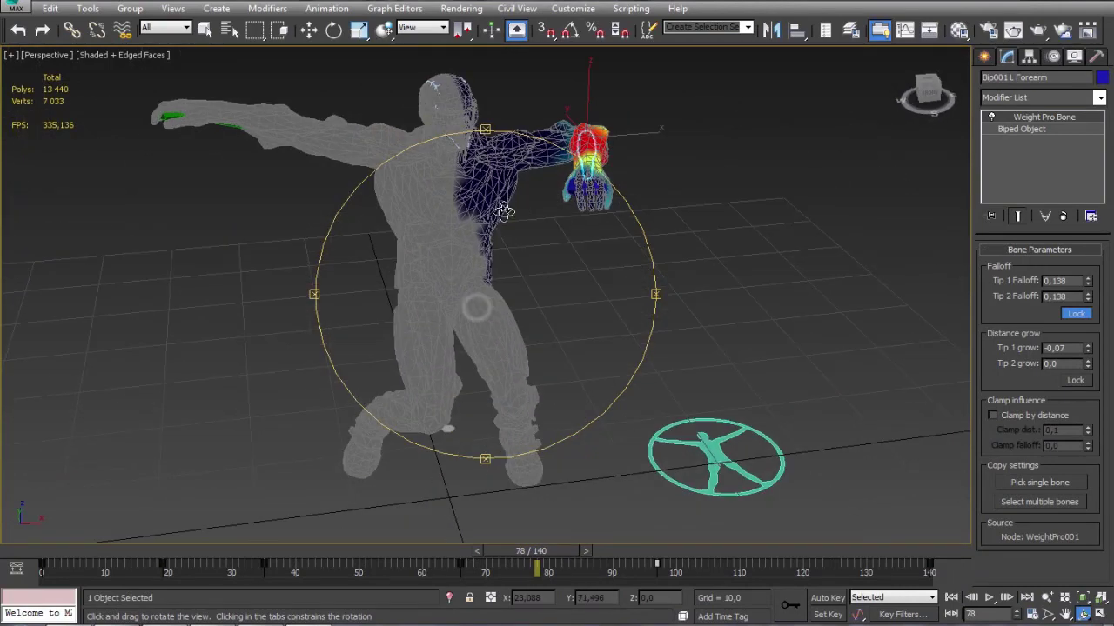
middle_click_drag(511, 316, 533, 299, "alt")
middle_click_drag(556, 367, 527, 418)
Turn off the WeightPro colored preview and edged faces, and set shaded objects to display in Material Color.
left_click(645, 472)
left_click(1004, 447)
scroll(522, 400, "down", 3)
key("F4")
left_click(1074, 57)
left_click(1056, 160)
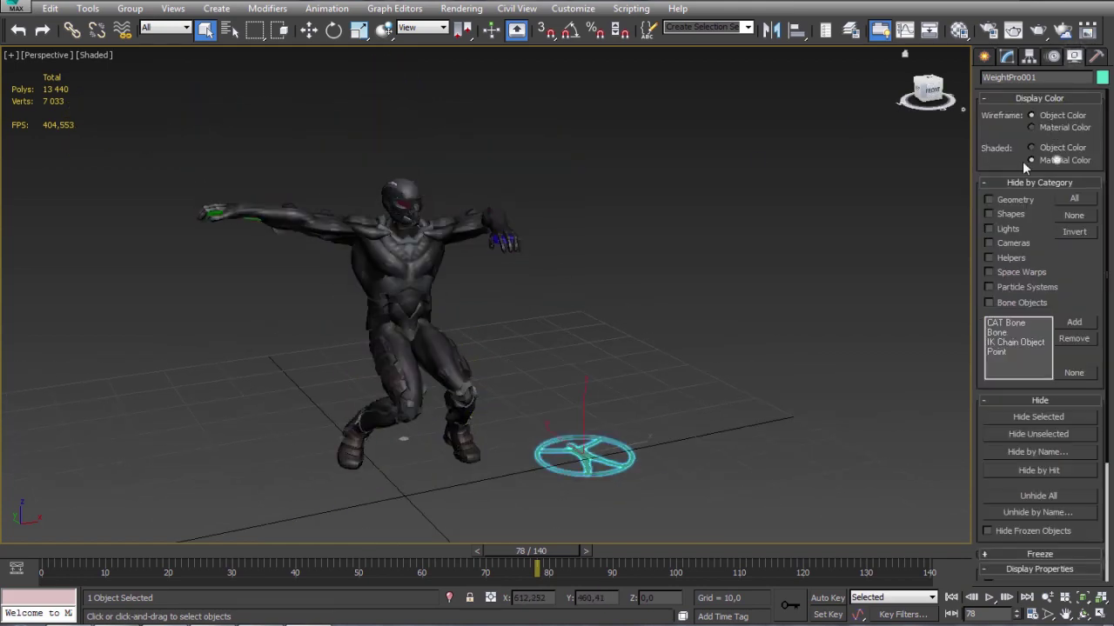
Play the textured character's animation from the first frame and stop it partway.
middle_click_drag(853, 512, 836, 458)
left_click(950, 597)
left_click(991, 599)
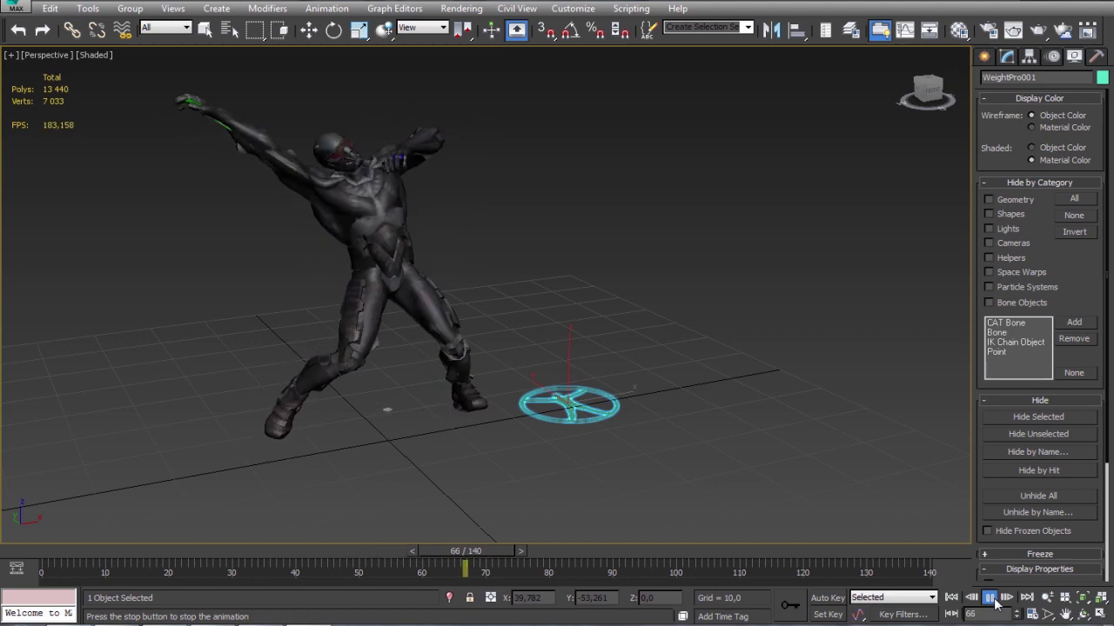
left_click(992, 600)
Try to rotate the character's head bone at frame 48 with Auto Key enabled, cancelling the rotation.
middle_click_drag(412, 339, 520, 409)
scroll(520, 409, "up", 2)
left_click(531, 185)
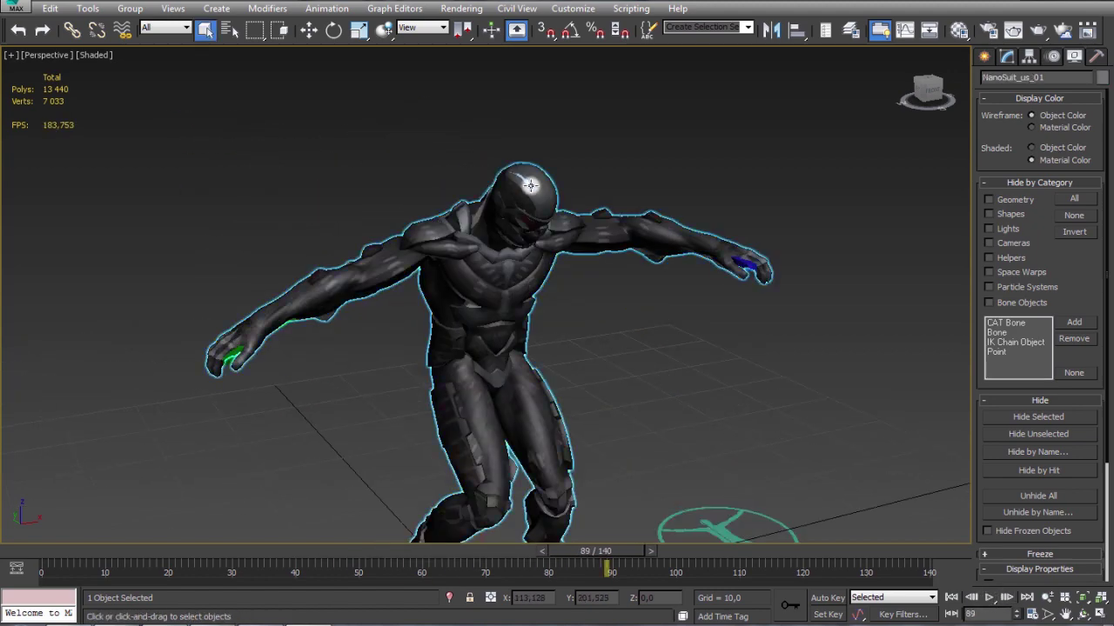
left_click(532, 185)
left_click(336, 552)
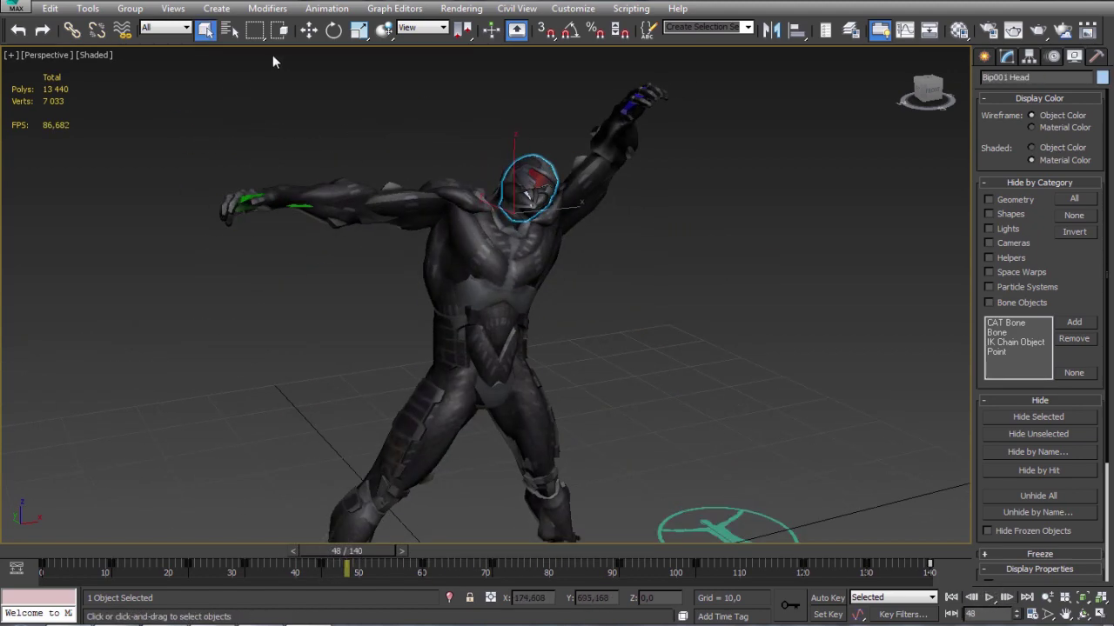
middle_click_drag(452, 161, 537, 346, "alt")
scroll(517, 242, "up", 3)
left_click(832, 603)
key("e")
left_click_drag(520, 259, 499, 254)
right_click(498, 253)
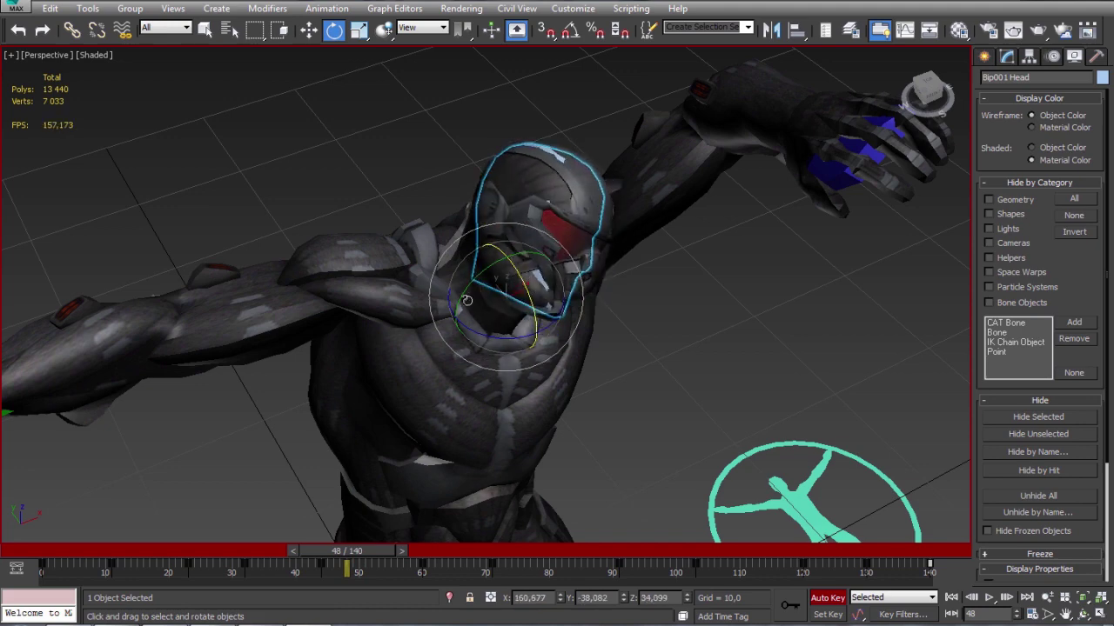
Try rotating the right upper arm with edged faces shown, undo the rotation, and turn Auto Key and edged faces off.
left_click(253, 312)
left_click(252, 313)
left_click_drag(329, 256, 418, 232)
key("F4")
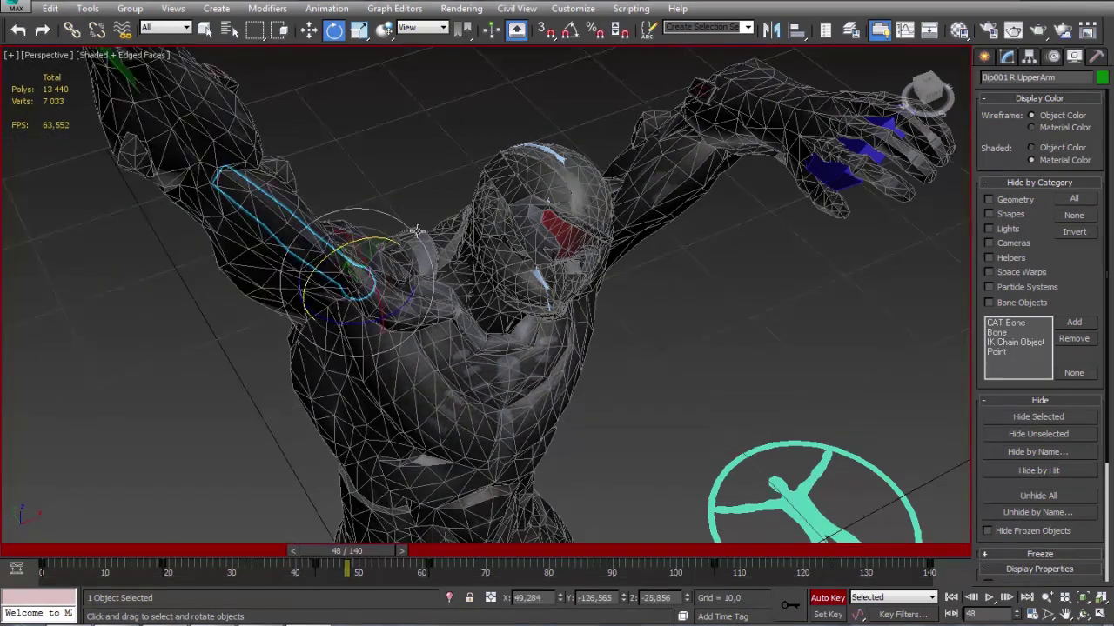
key("ctrl+z")
middle_click_drag(418, 232, 391, 144)
middle_click_drag(448, 330, 479, 276, "alt")
left_click(205, 29)
scroll(432, 234, "down", 3)
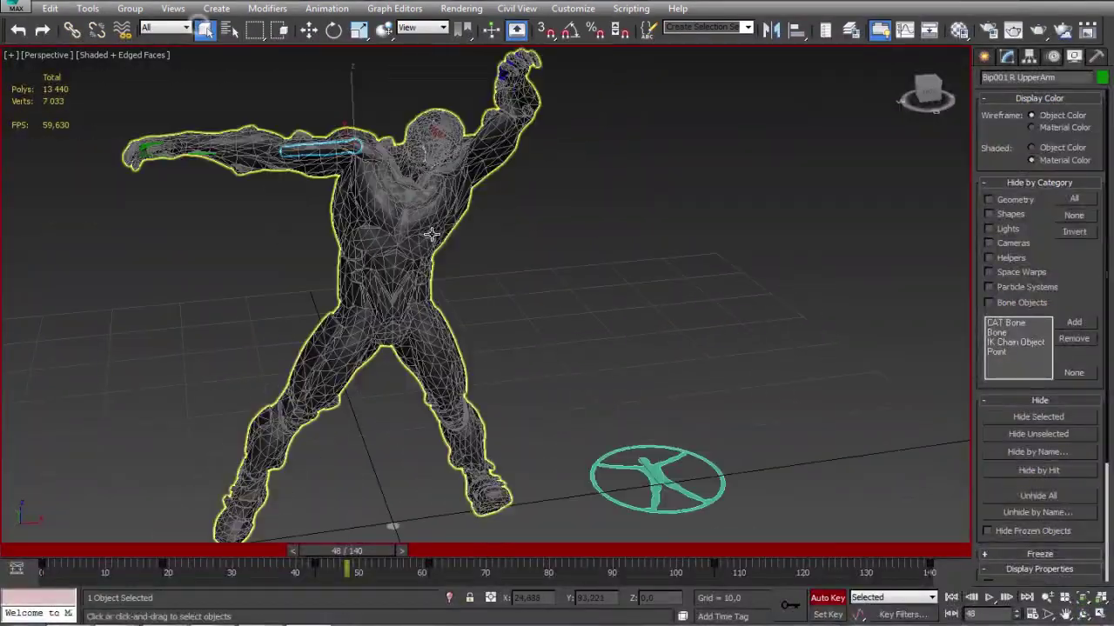
left_click(829, 597)
middle_click_drag(564, 417, 535, 396)
key("F4")
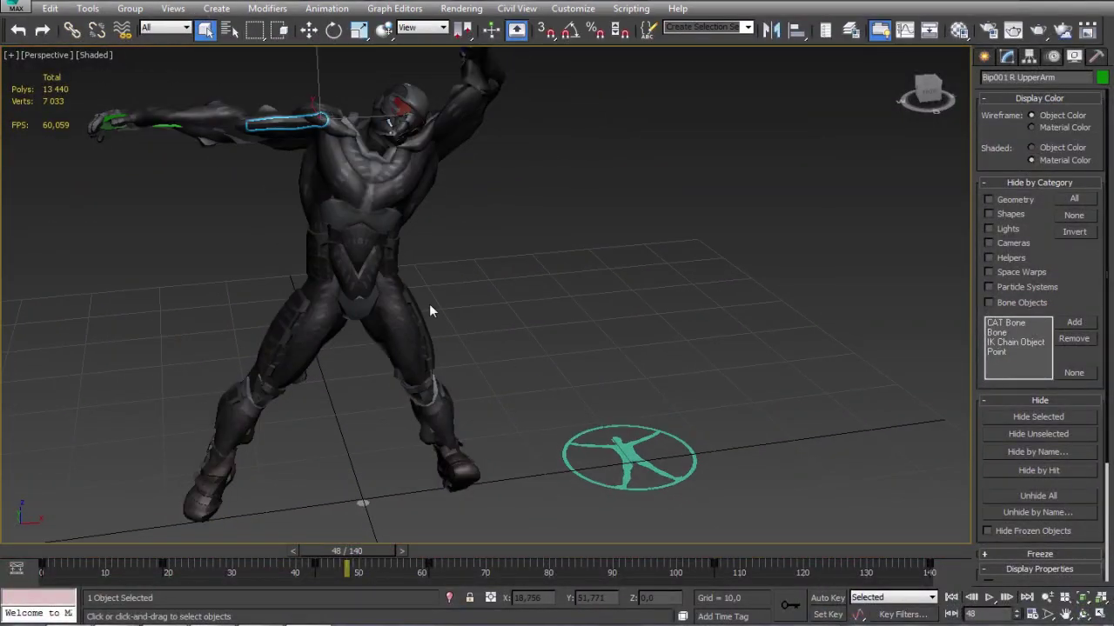
Return the animation to frame 0 and look over the WeightPro parameters and skin bones list.
left_click(450, 282)
middle_click_drag(440, 325, 450, 315, "alt")
scroll(436, 324, "down", 3)
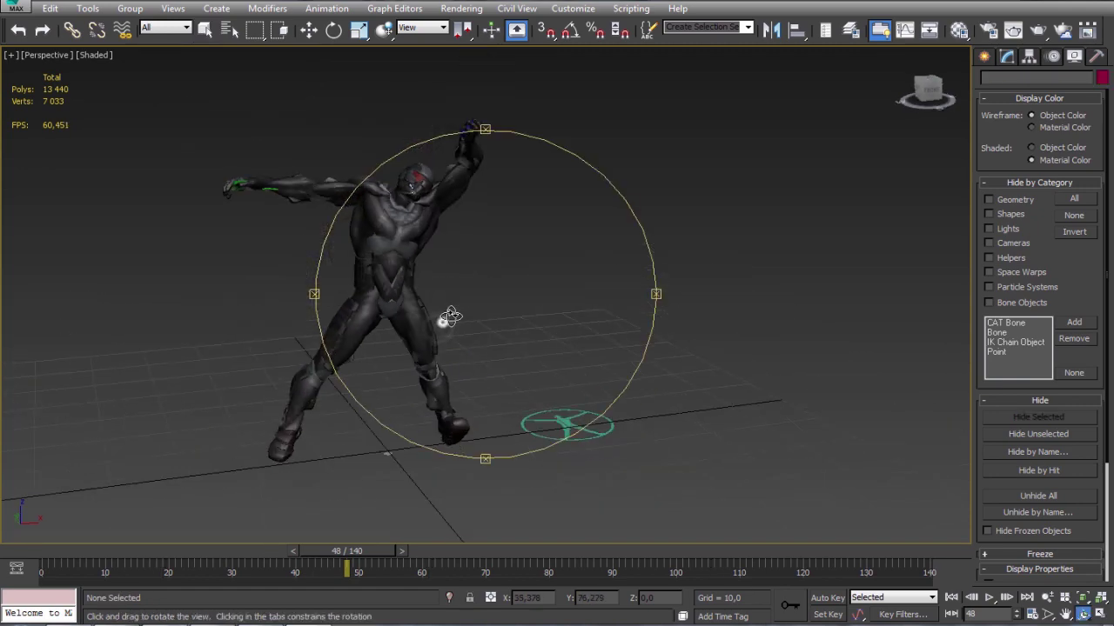
scroll(449, 315, "up", 3)
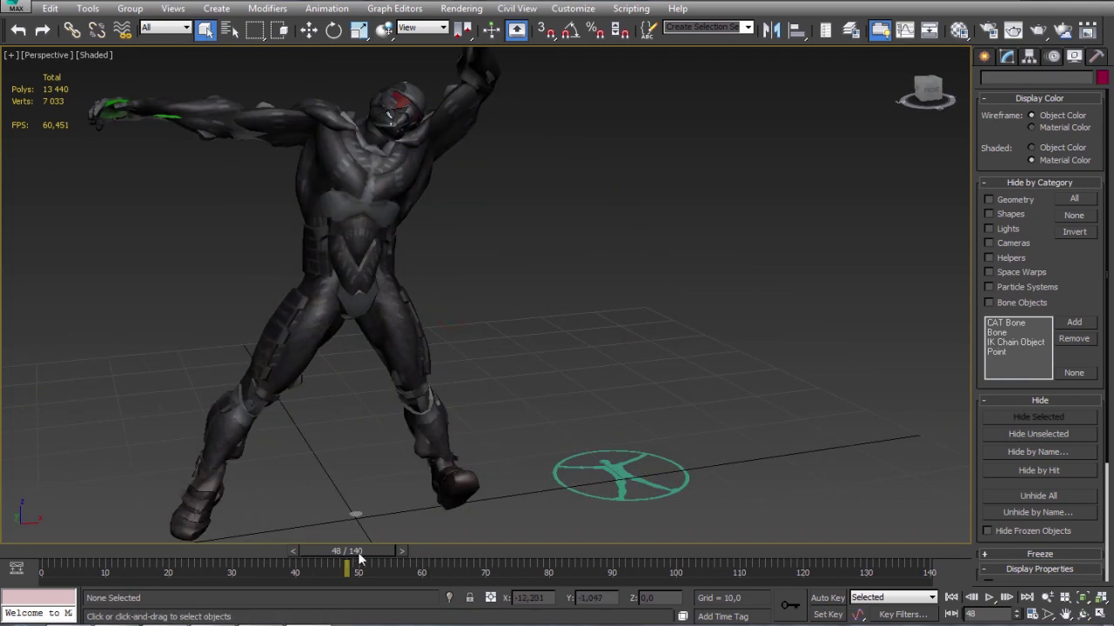
left_click_drag(346, 550, 2, 539)
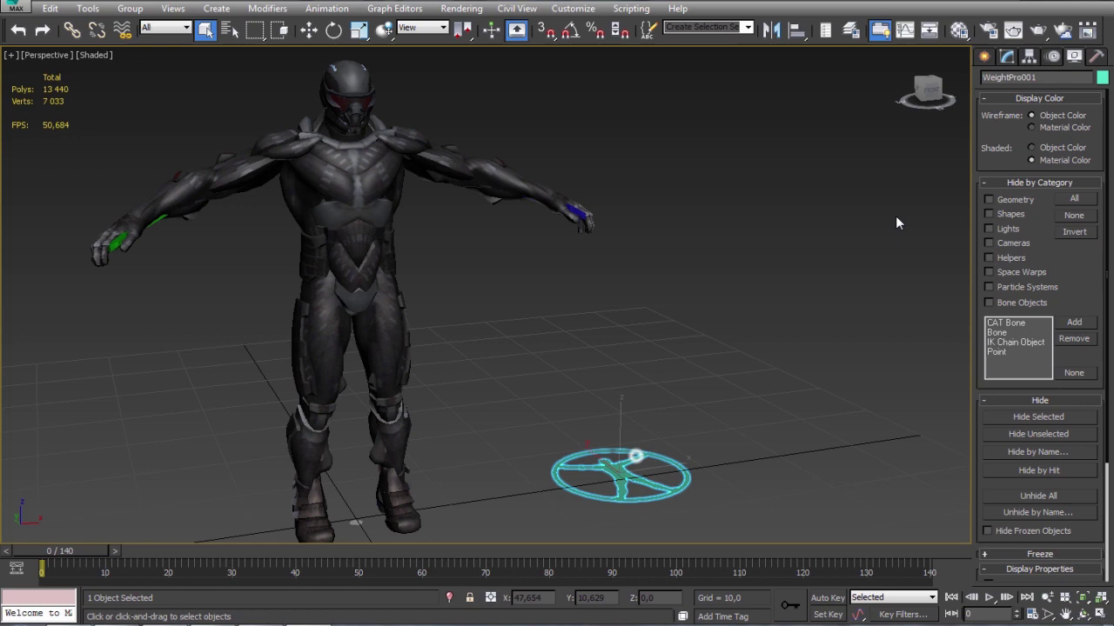
left_click(1006, 58)
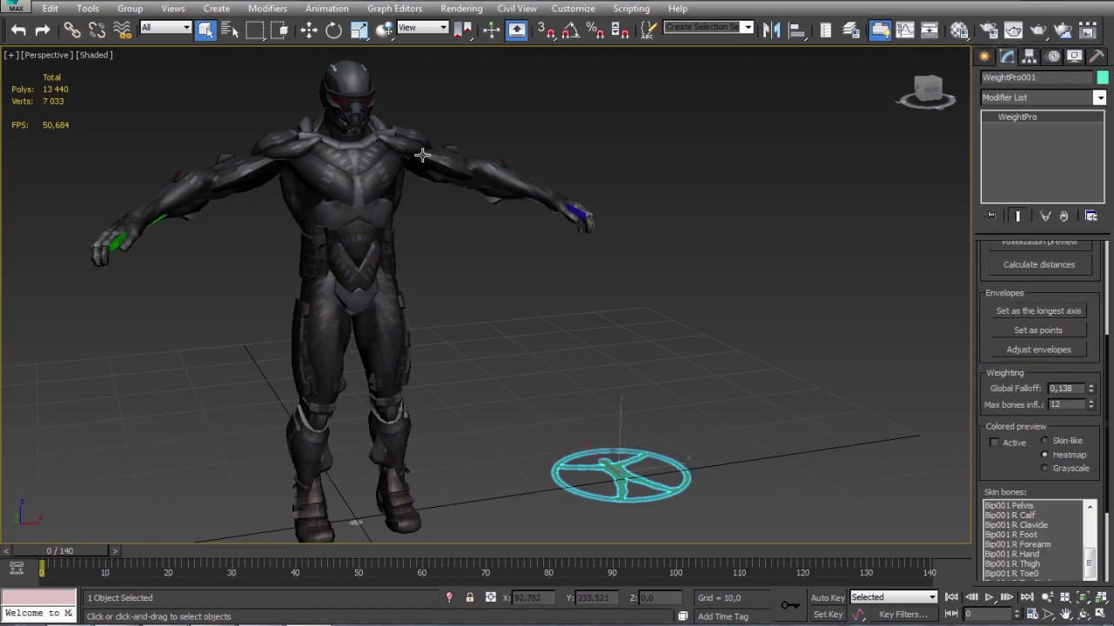
left_click_drag(1012, 483, 989, 283)
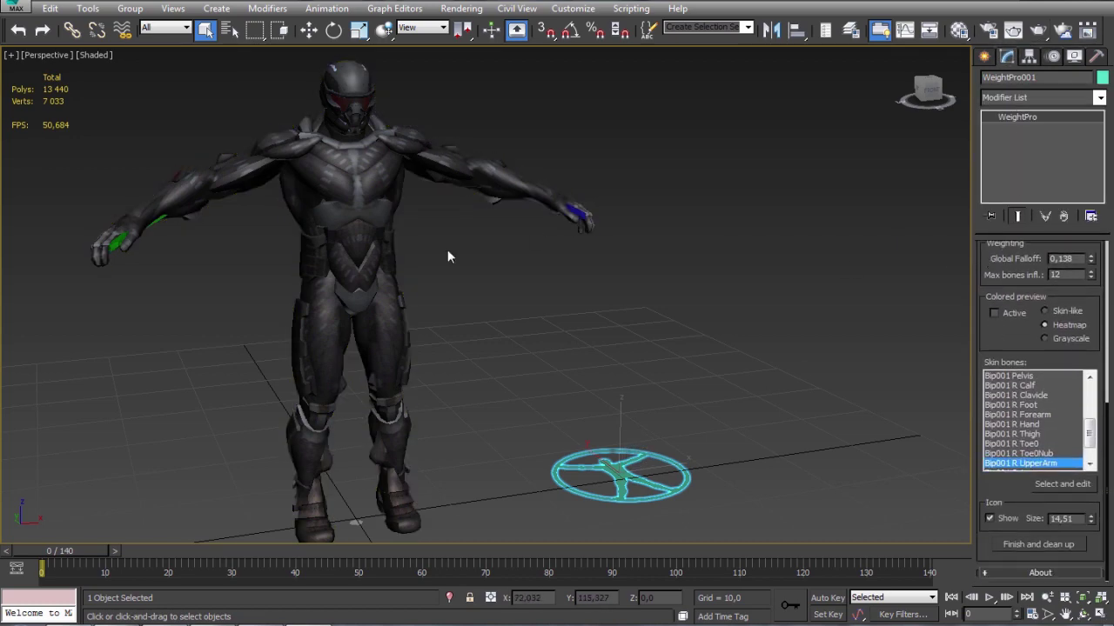
Load the motion capture file Broad Jump.bip from the Broad-Jump folder onto the biped, accepting the current conversion parameters.
left_click(340, 100)
left_click(342, 100)
left_click(1056, 57)
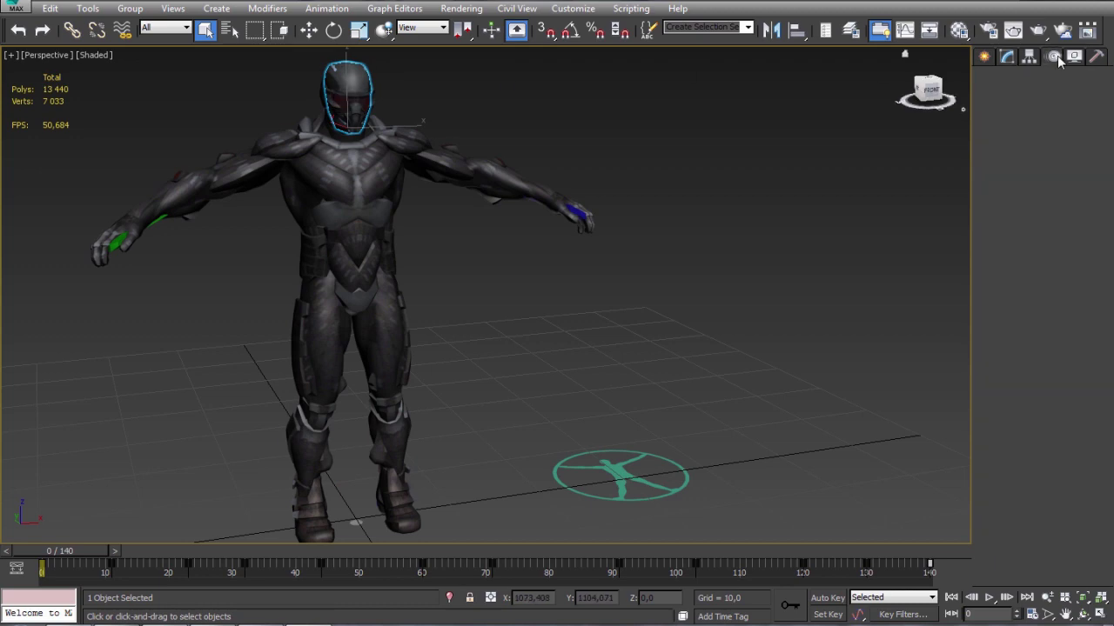
left_click(1007, 453)
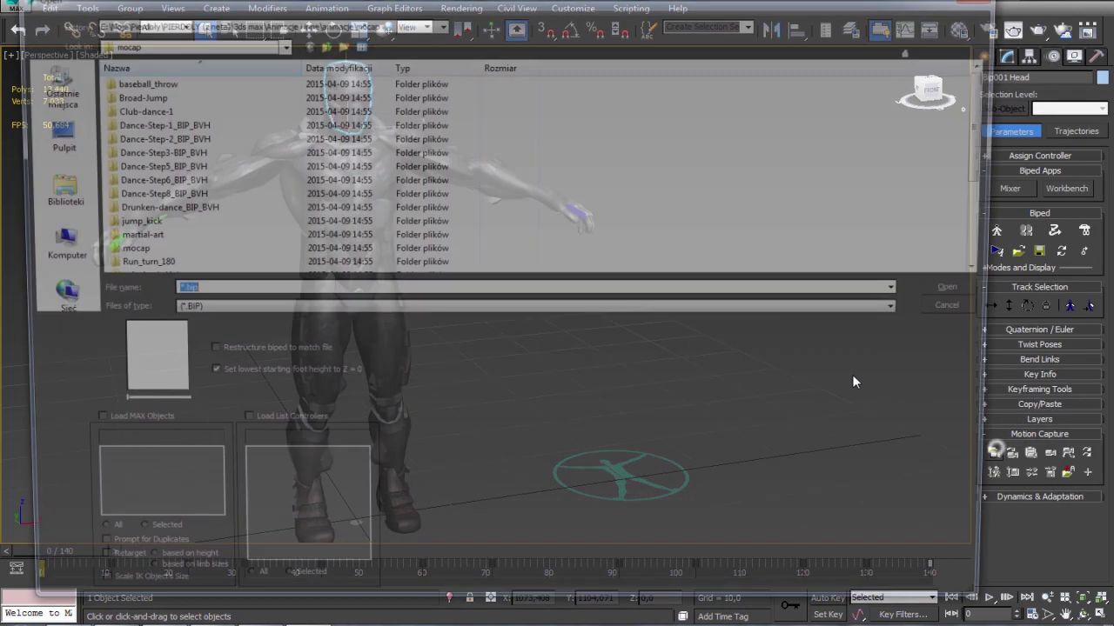
left_click(329, 213)
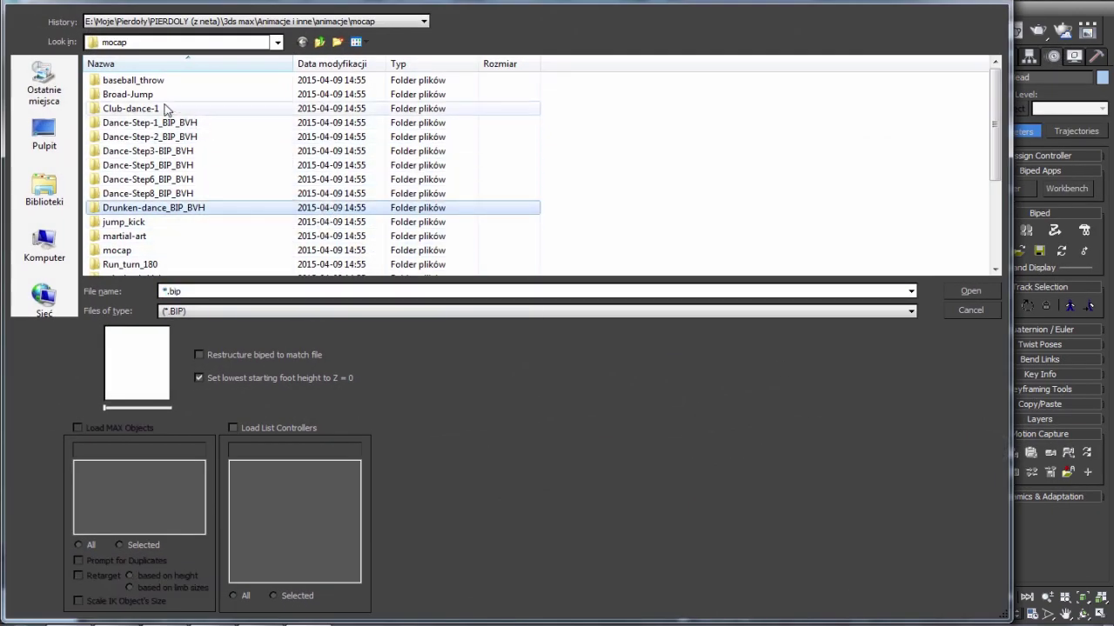
double_click(139, 95)
double_click(143, 80)
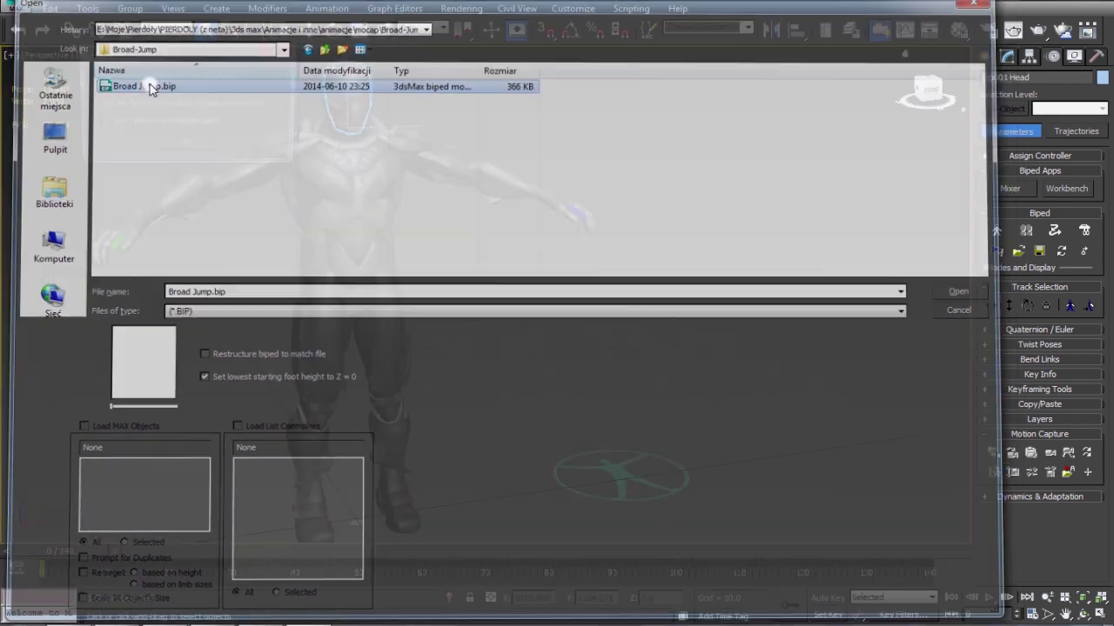
left_click(191, 148)
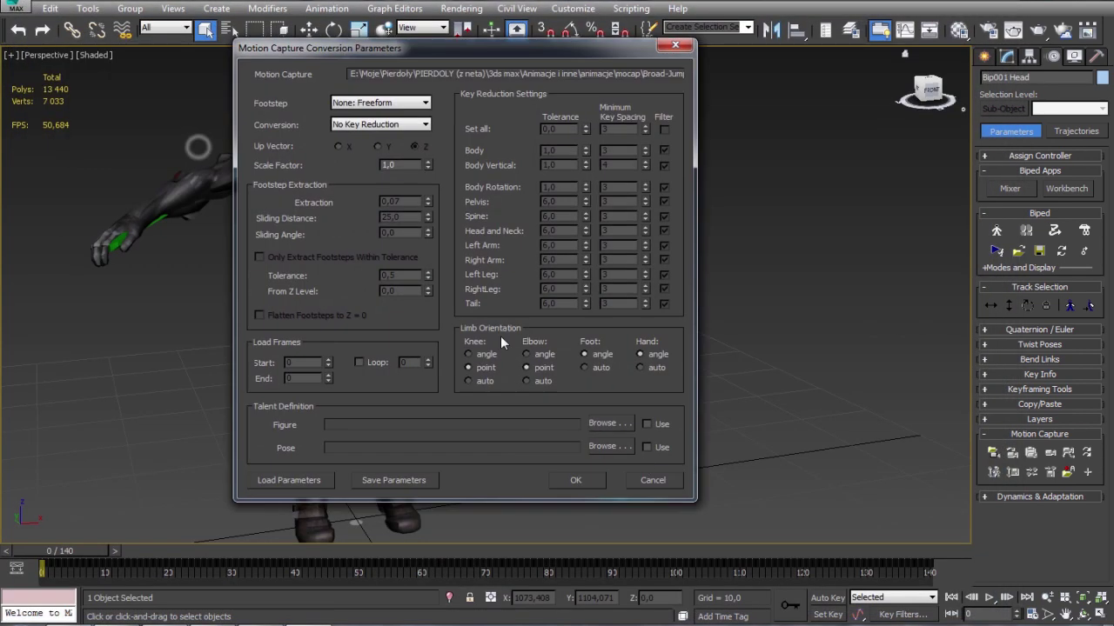
left_click(576, 480)
Frame the character in the viewport and hide everything except the Nano Suit mesh.
key("z")
scroll(335, 263, "down", 6)
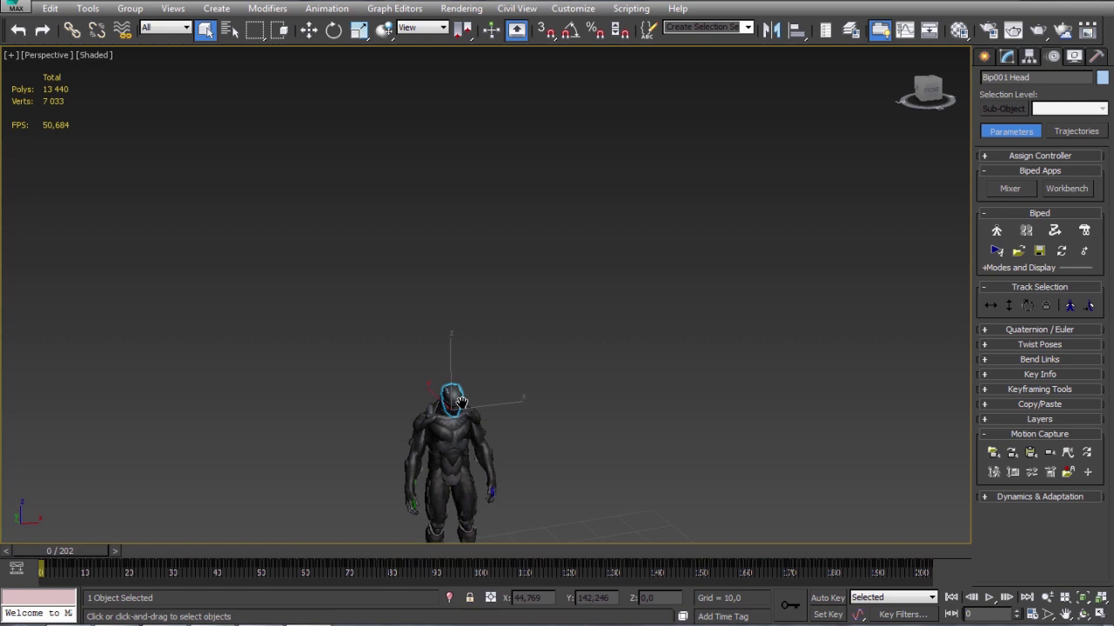
middle_click_drag(462, 403, 474, 254)
scroll(487, 261, "up", 4)
left_click(676, 378)
scroll(644, 378, "down", 2)
middle_click_drag(600, 388, 578, 311)
key("ctrl+r")
left_click_drag(495, 333, 518, 333)
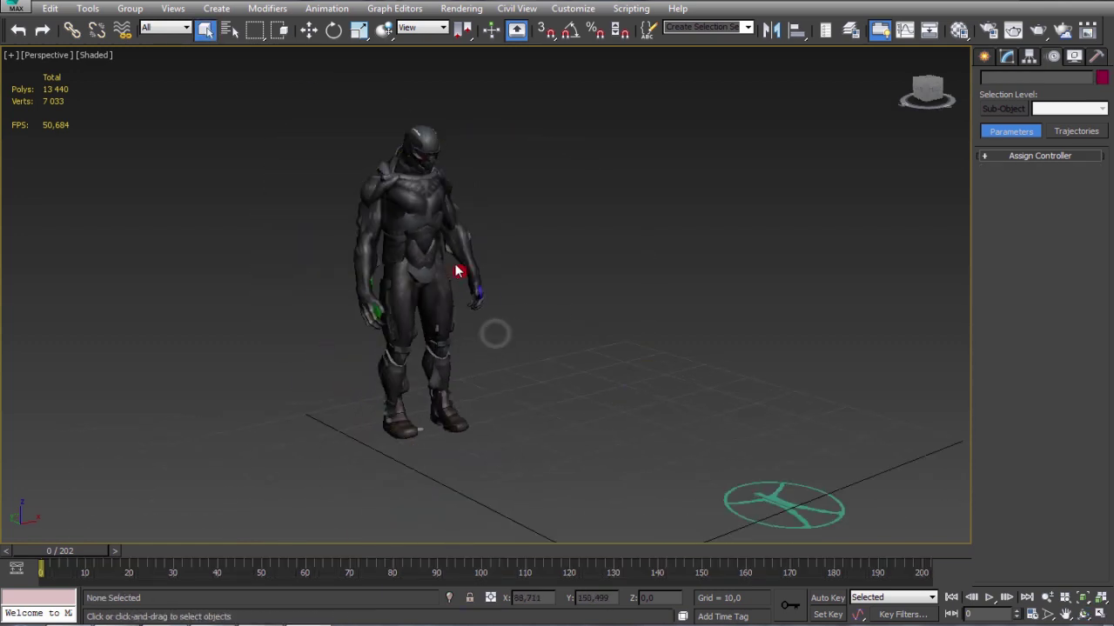
left_click(458, 271)
right_click(407, 231)
left_click(435, 169)
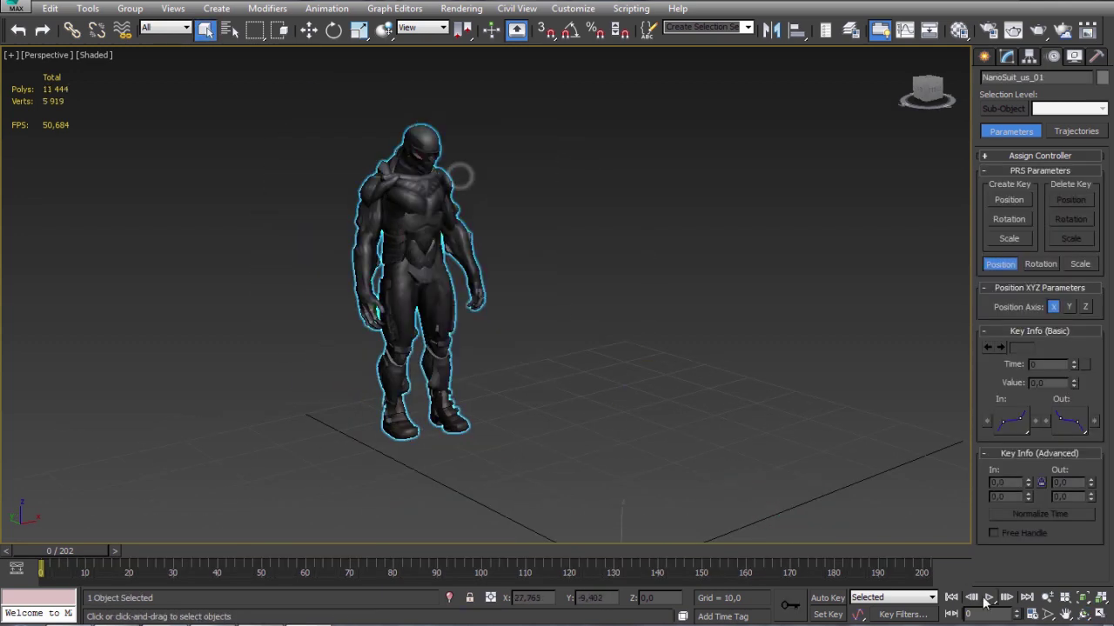
Play the broad jump animation and examine the mesh deformation from several angles.
left_click(906, 478)
key("/")
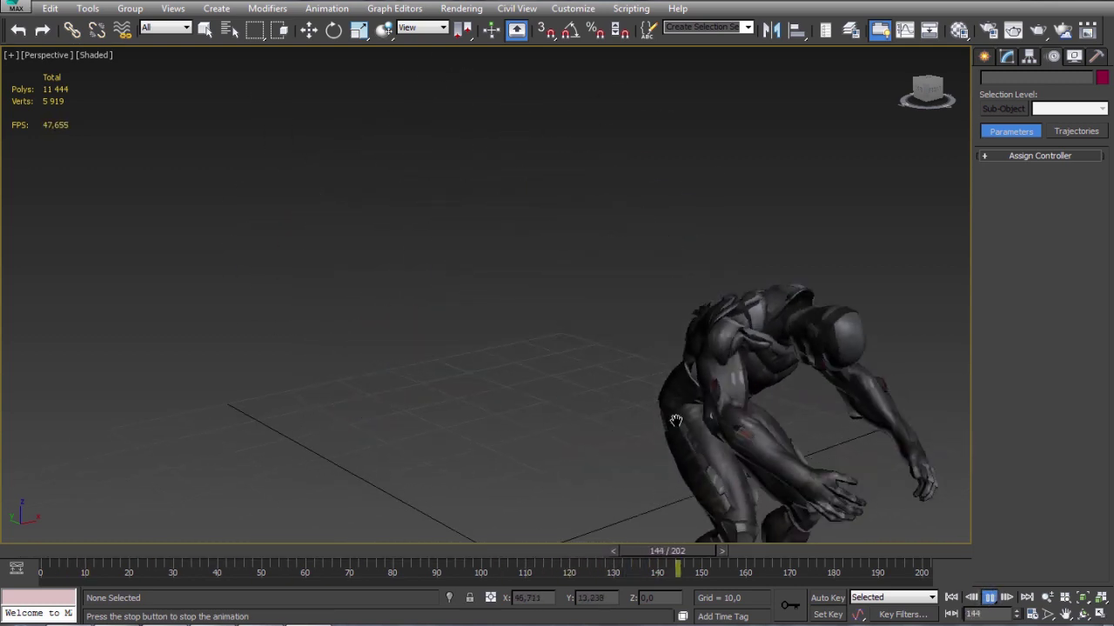
middle_click_drag(673, 423, 574, 369)
scroll(574, 370, "down", 3)
middle_click_drag(574, 370, 842, 432, "alt")
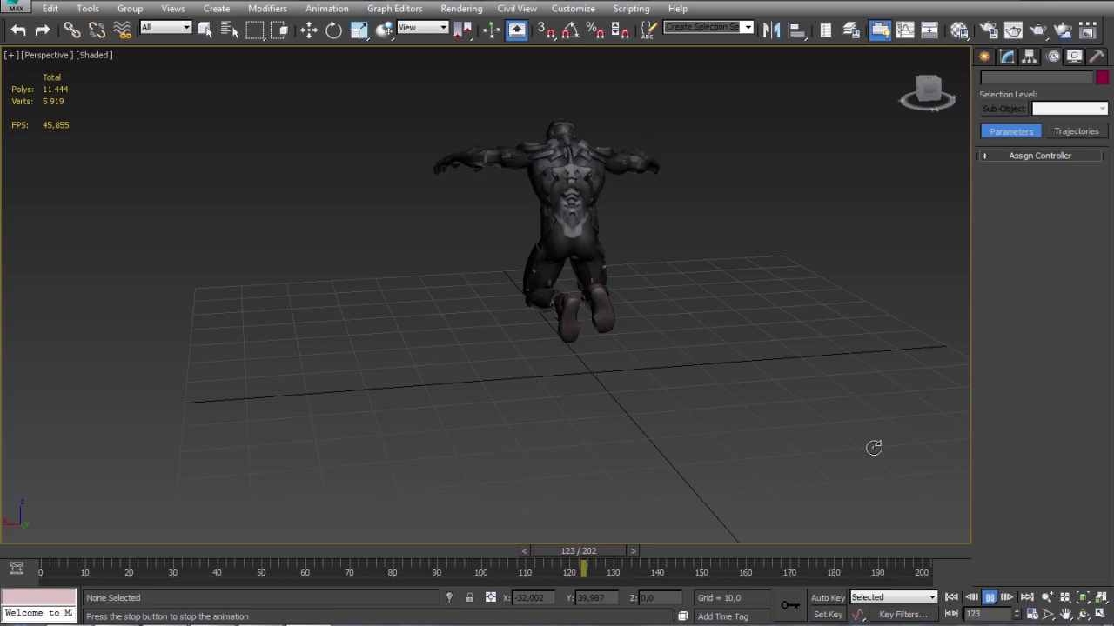
Move the animation to the crouched landing pose at frame 137 and unhide all hidden objects.
left_click_drag(685, 551, 594, 543)
middle_click_drag(442, 288, 594, 360, "alt")
middle_click_drag(835, 359, 641, 381)
scroll(641, 380, "up", 5)
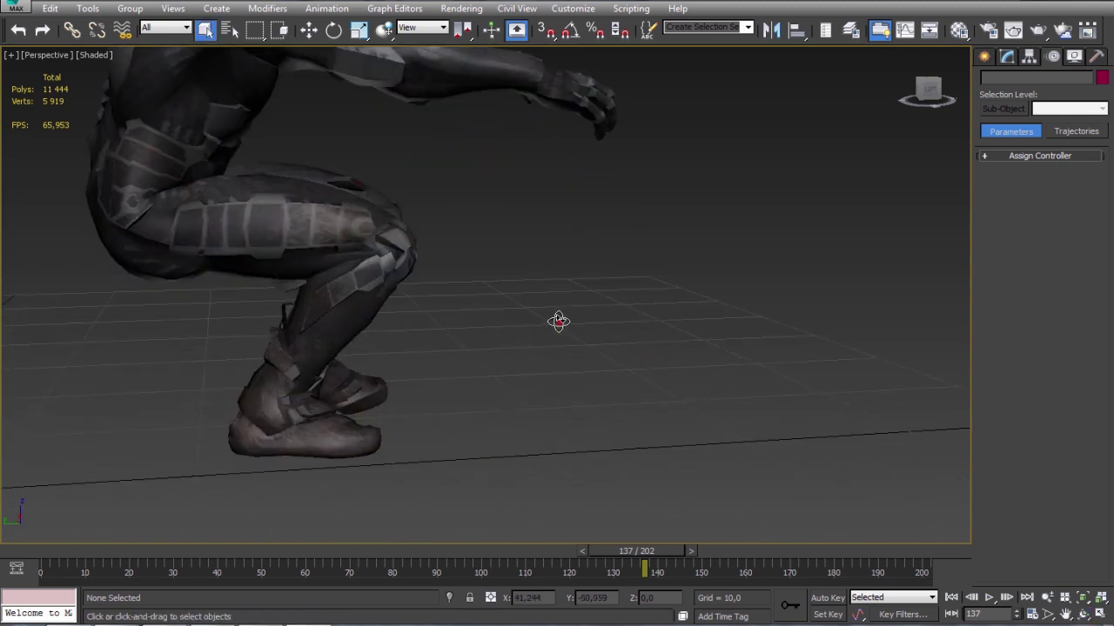
right_click(517, 291)
left_click(542, 222)
middle_click_drag(542, 223, 545, 219, "alt")
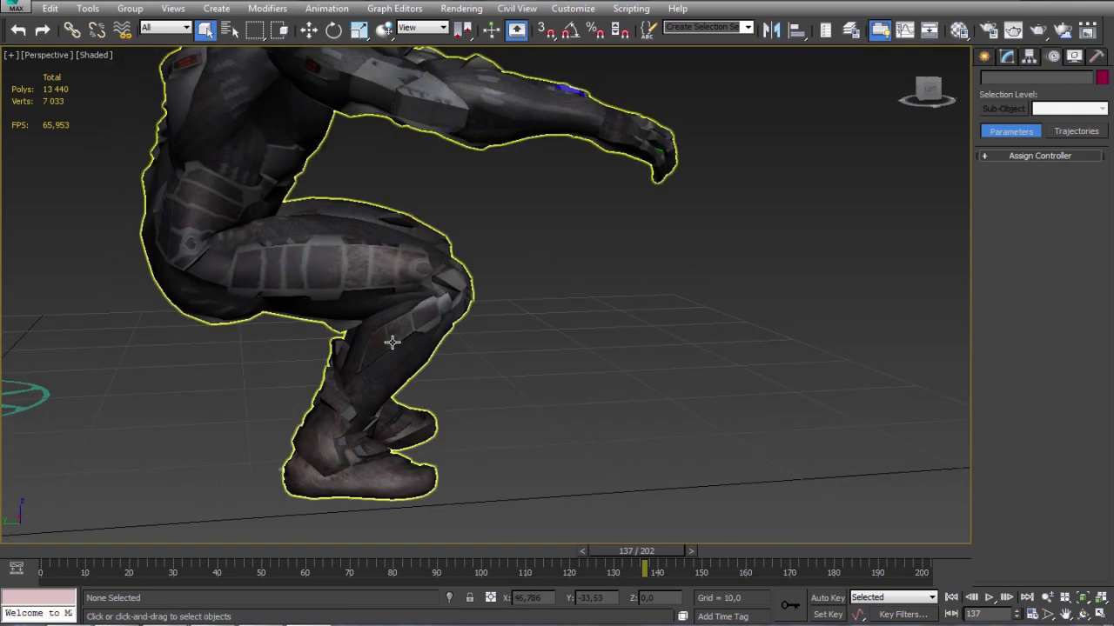
Activate the WeightPro colored preview and select the right calf bone with edged faces shown.
left_click(52, 364)
left_click(1007, 56)
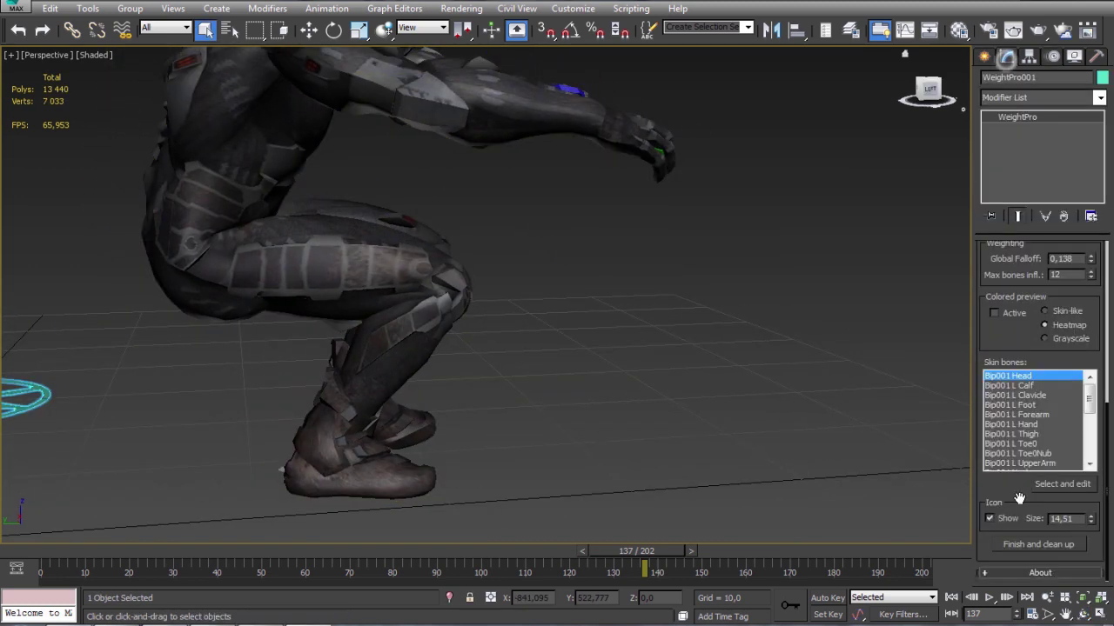
left_click(993, 313)
left_click(391, 345)
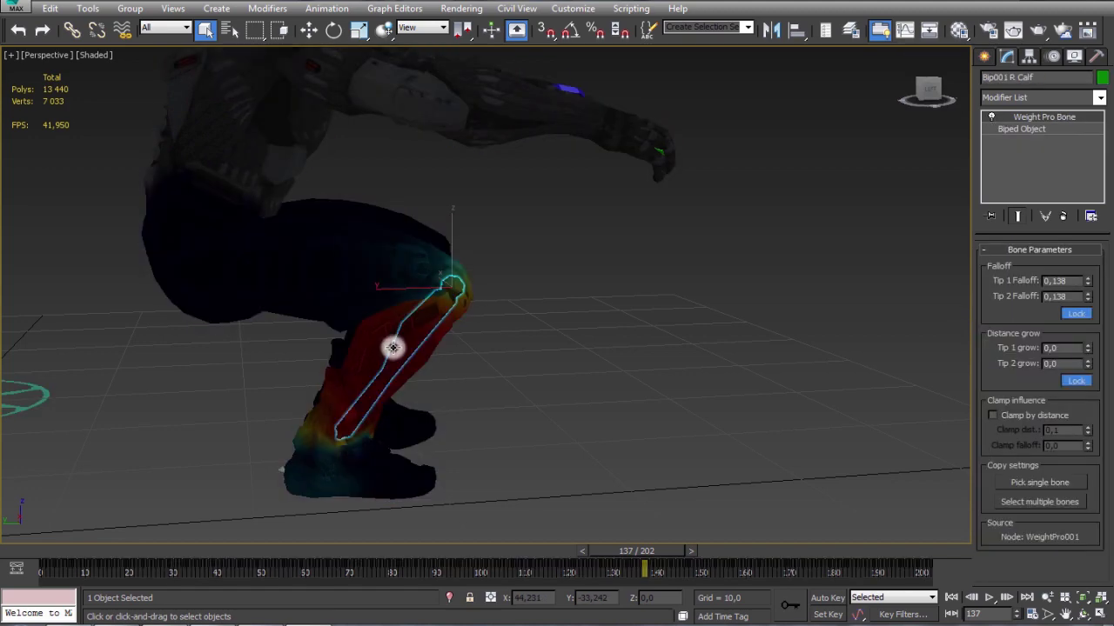
scroll(417, 353, "up", 5)
key("F4")
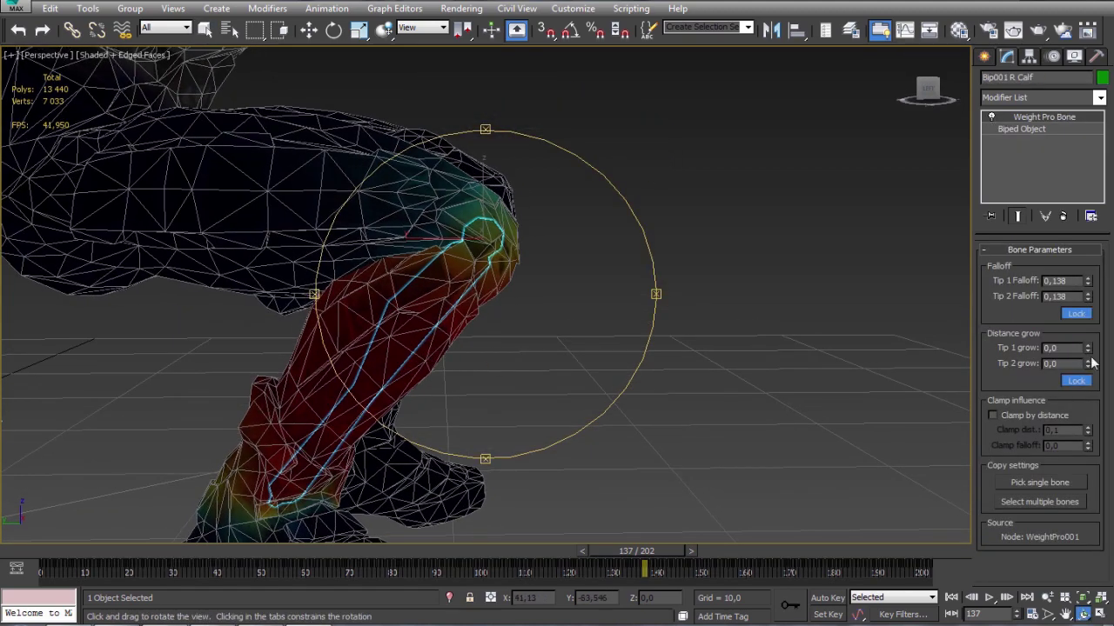
Unlock the right calf bone's distance grow values, hide edged faces, and set Tip 2 grow to -0.03.
left_click_drag(1088, 352, 1087, 356)
right_click(1086, 348)
middle_click_drag(291, 524, 488, 327)
left_click_drag(486, 329, 537, 343)
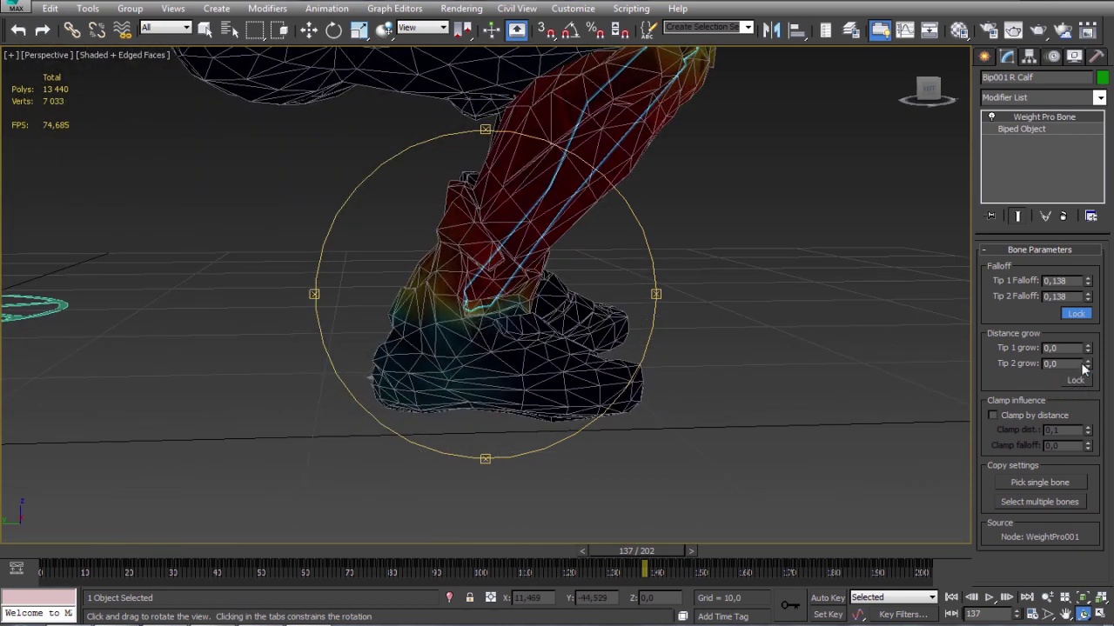
key("F4")
left_click_drag(1085, 364, 1086, 363)
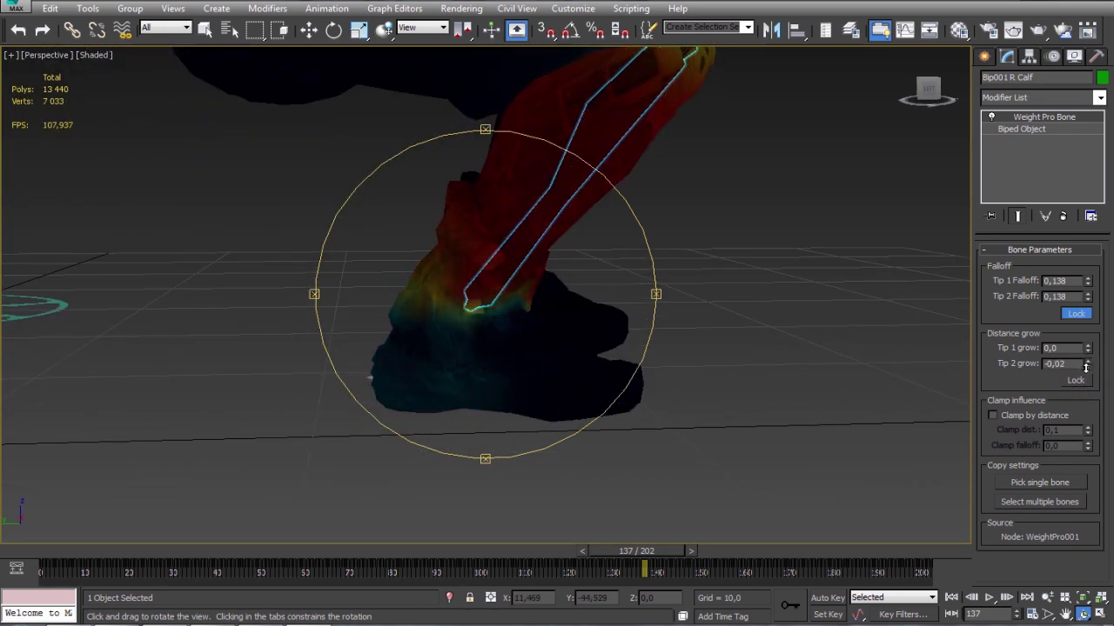
Set the right calf bone's Tip 1 grow to 0.01 and check the knee's influence from the front.
middle_click_drag(553, 256, 497, 350)
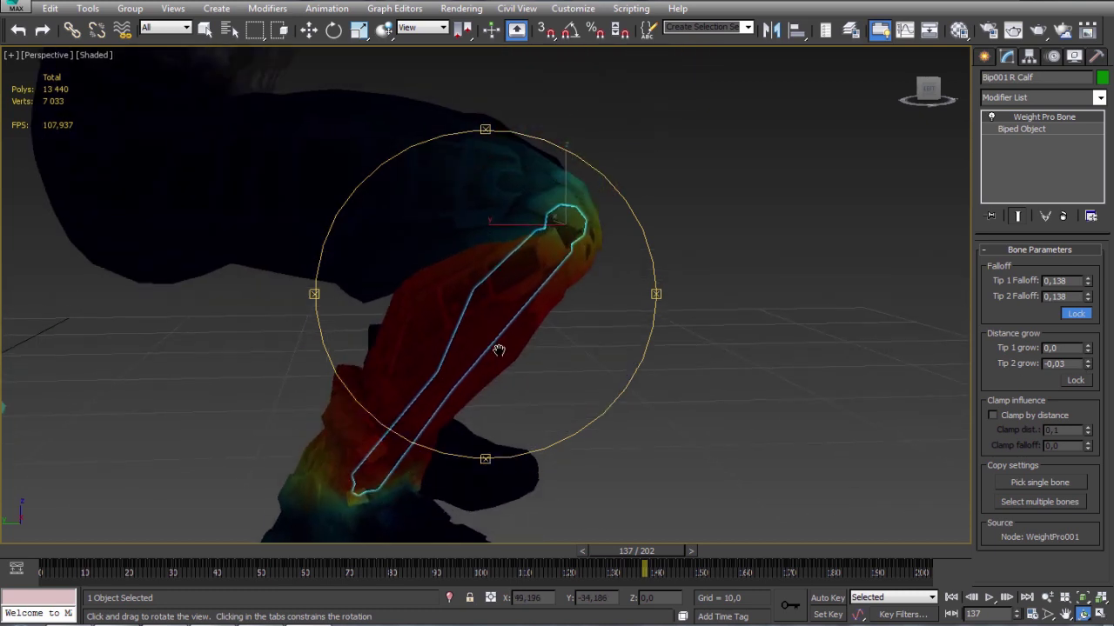
left_click_drag(1086, 352, 1085, 348)
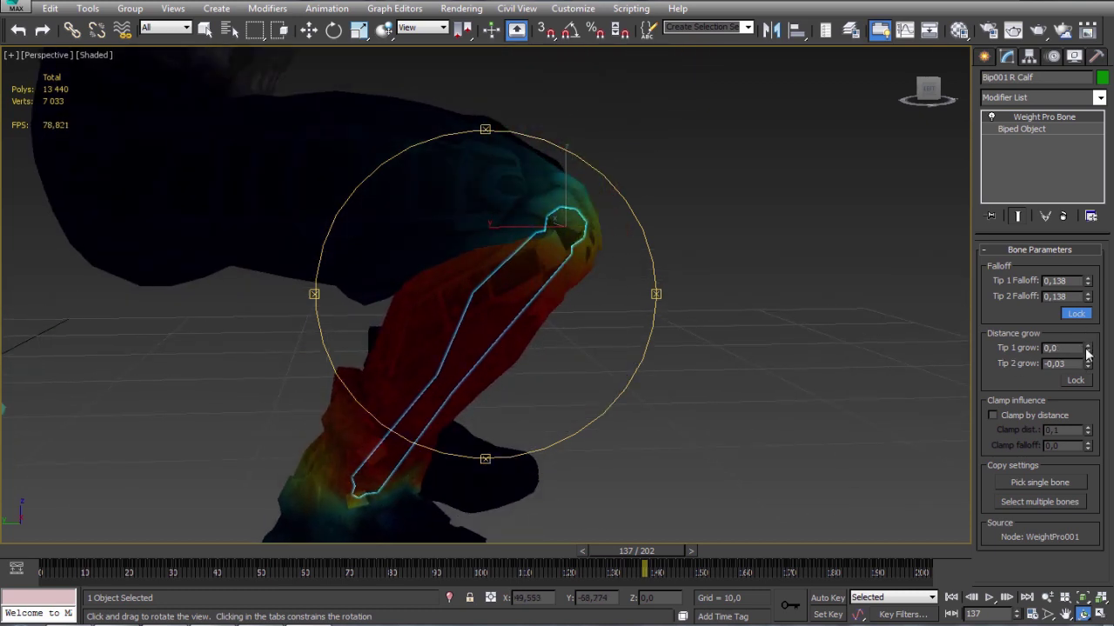
left_click_drag(613, 311, 488, 326)
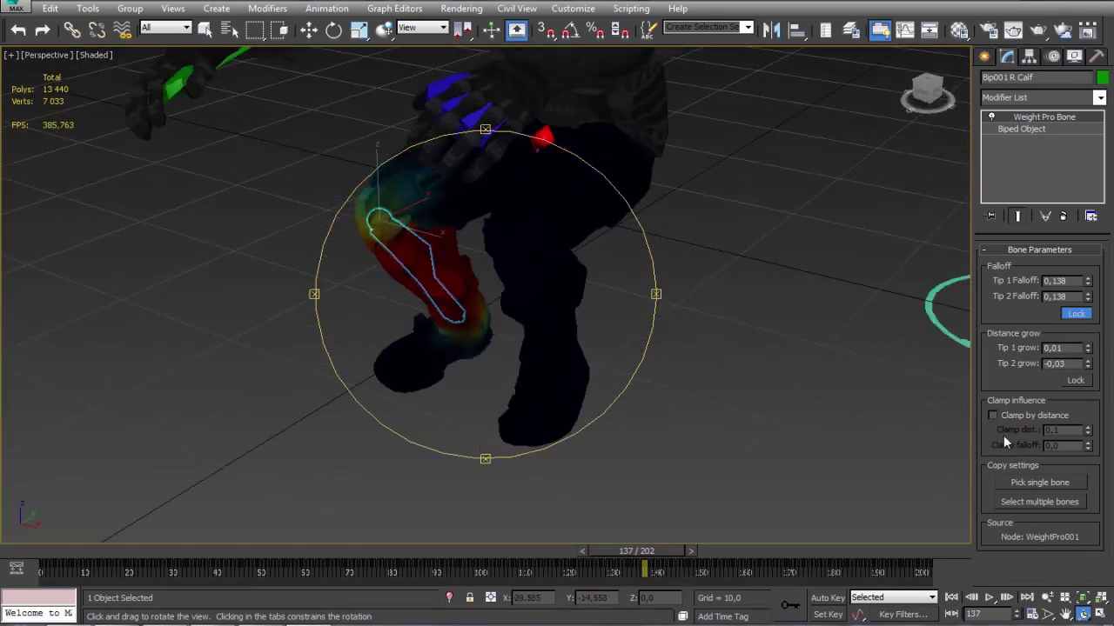
Copy the right calf bone's settings to the left calf with Pick single bone, and select the left calf.
left_click(1035, 481)
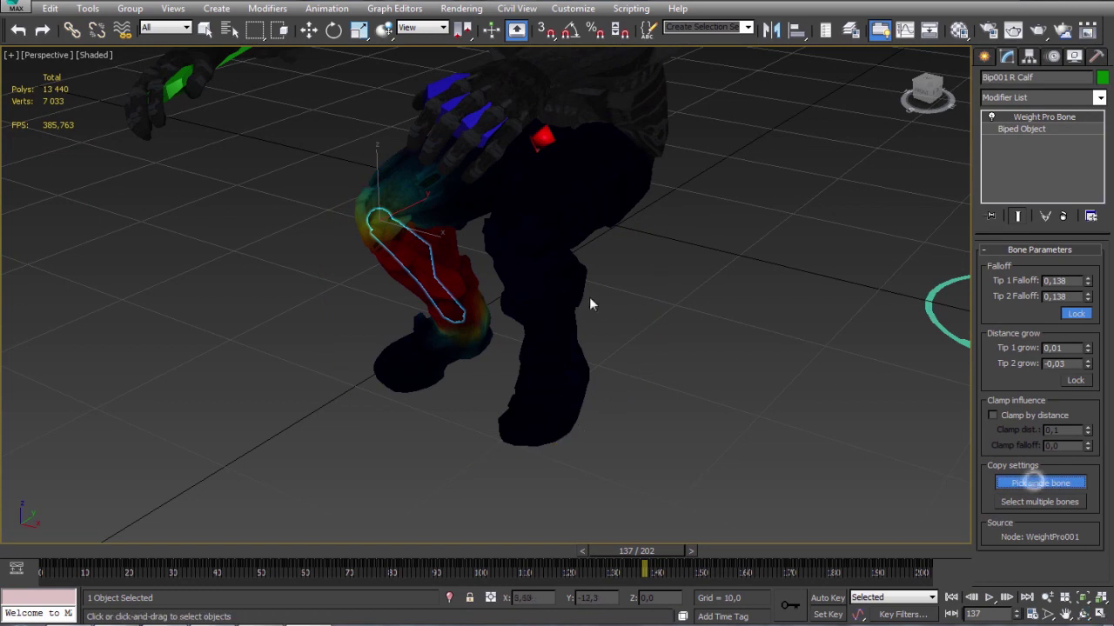
left_click(540, 285)
left_click(623, 359)
middle_click_drag(623, 358, 640, 356)
Copy the left calf's settings to multiple bones, selecting those around the right leg and left hand, and close the copy dialog.
left_click(1050, 504)
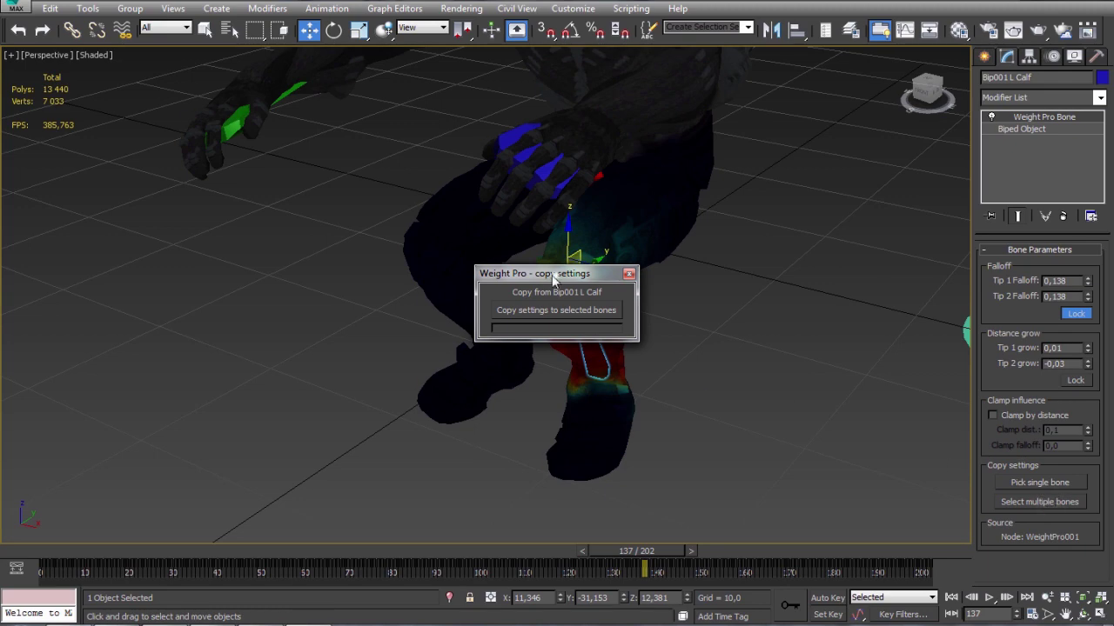
left_click_drag(554, 277, 240, 260)
left_click(204, 29)
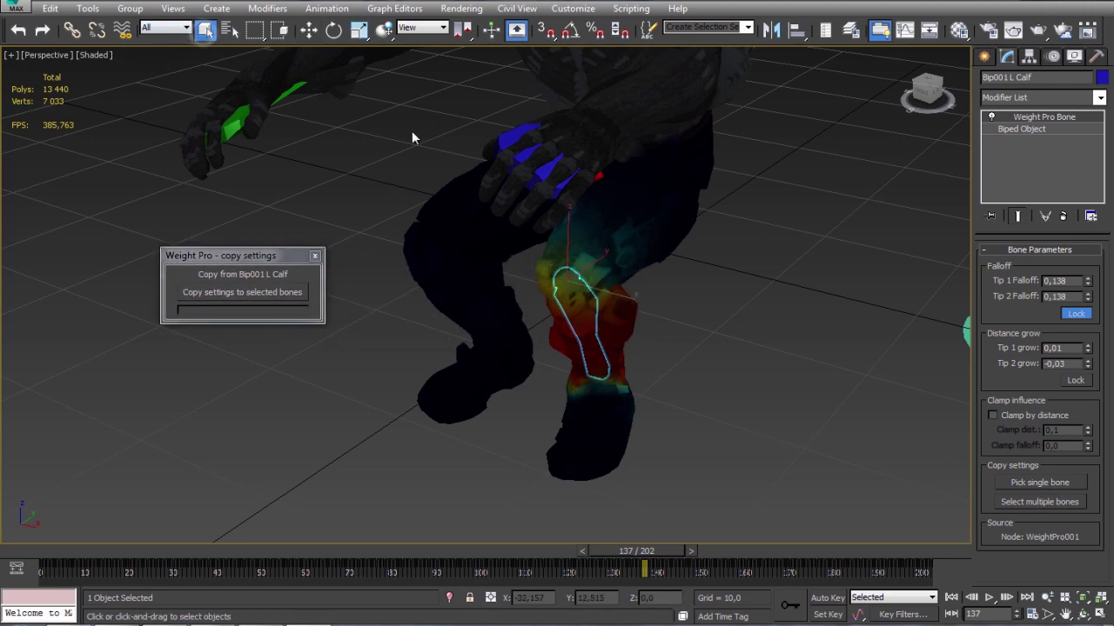
left_click_drag(532, 425, 532, 424)
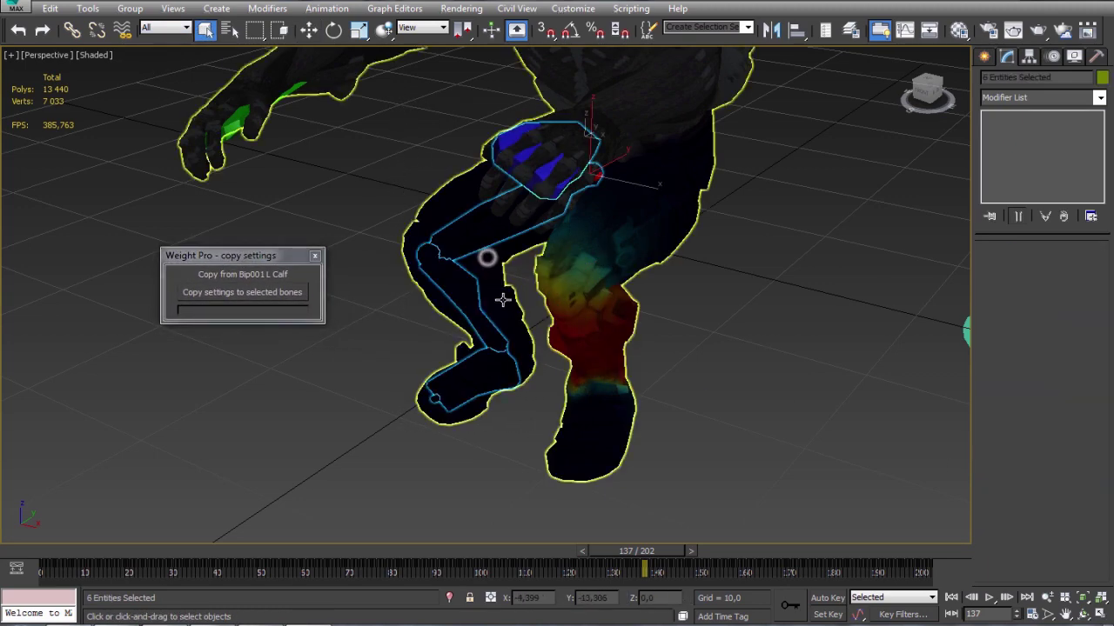
left_click(243, 294)
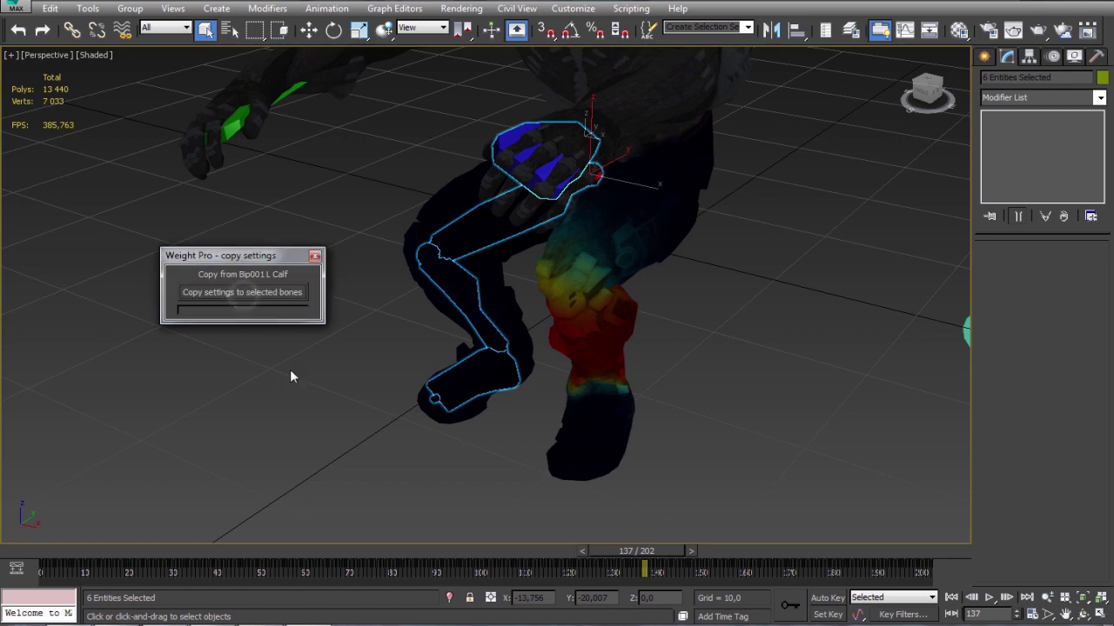
left_click(315, 255)
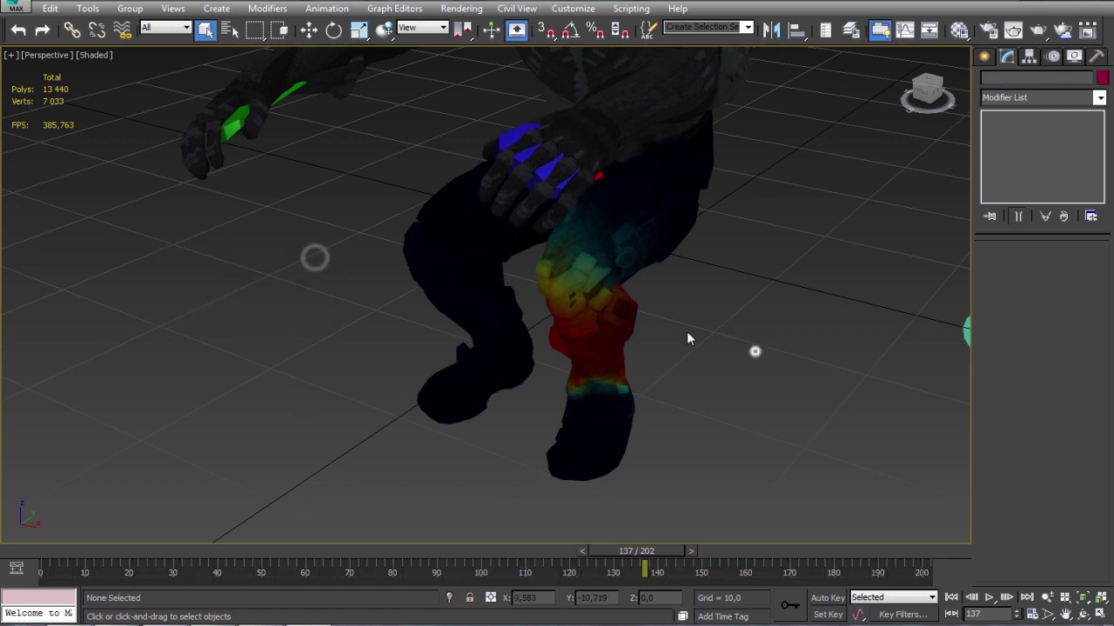
Select the WeightPro icon and finish and clean up, confirming the deletion of the node and all its modifiers.
left_click(587, 323)
scroll(696, 339, "down", 5)
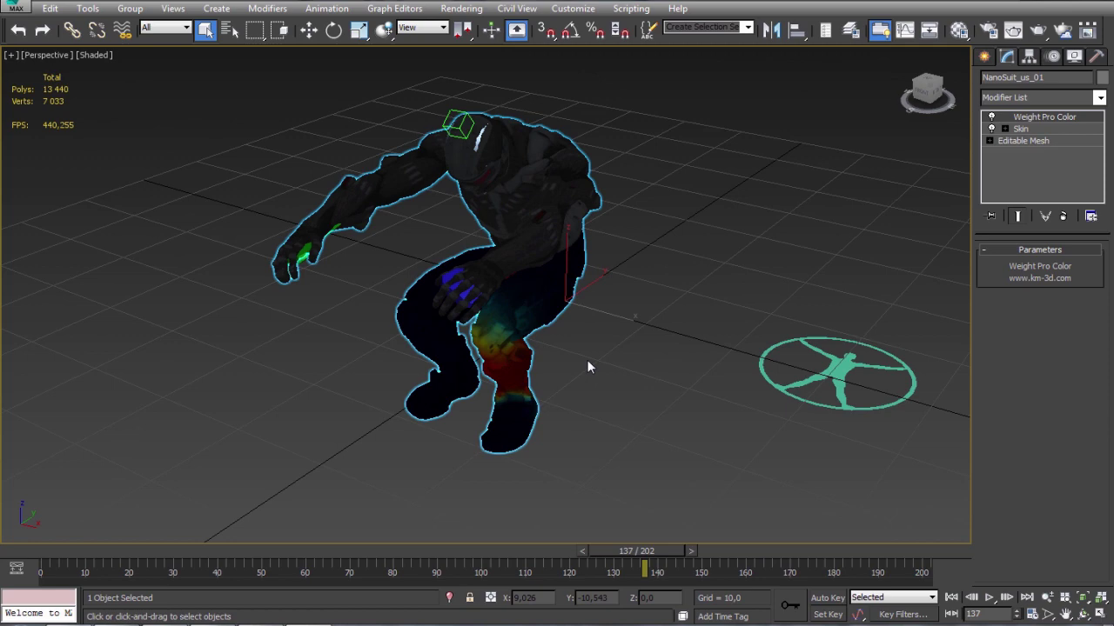
middle_click_drag(586, 364, 733, 292, "alt")
left_click_drag(796, 369, 797, 369)
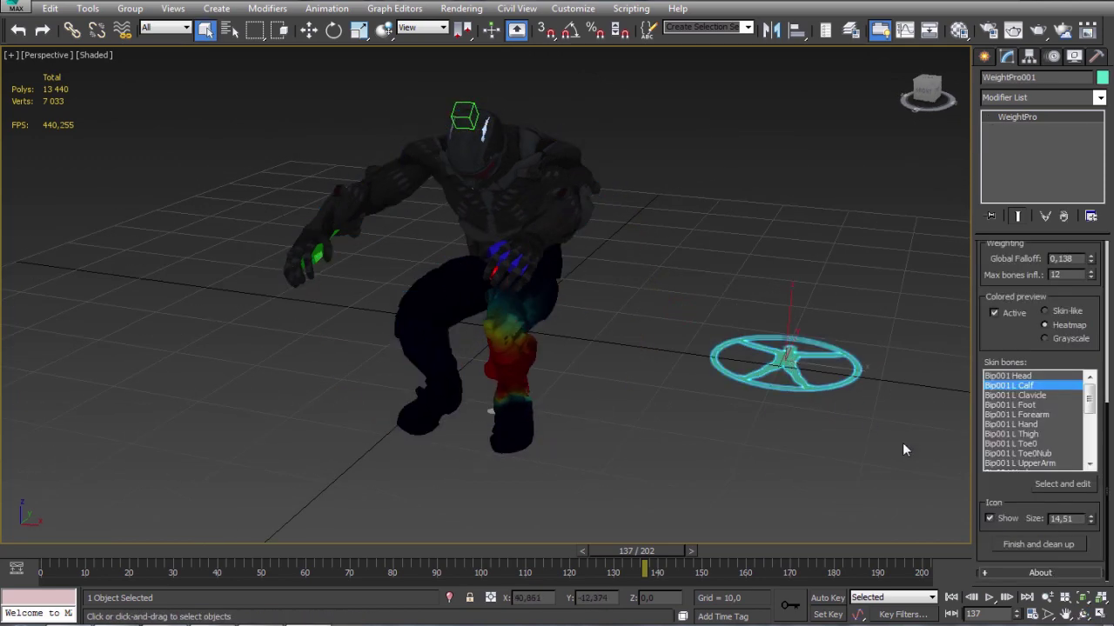
left_click(1035, 544)
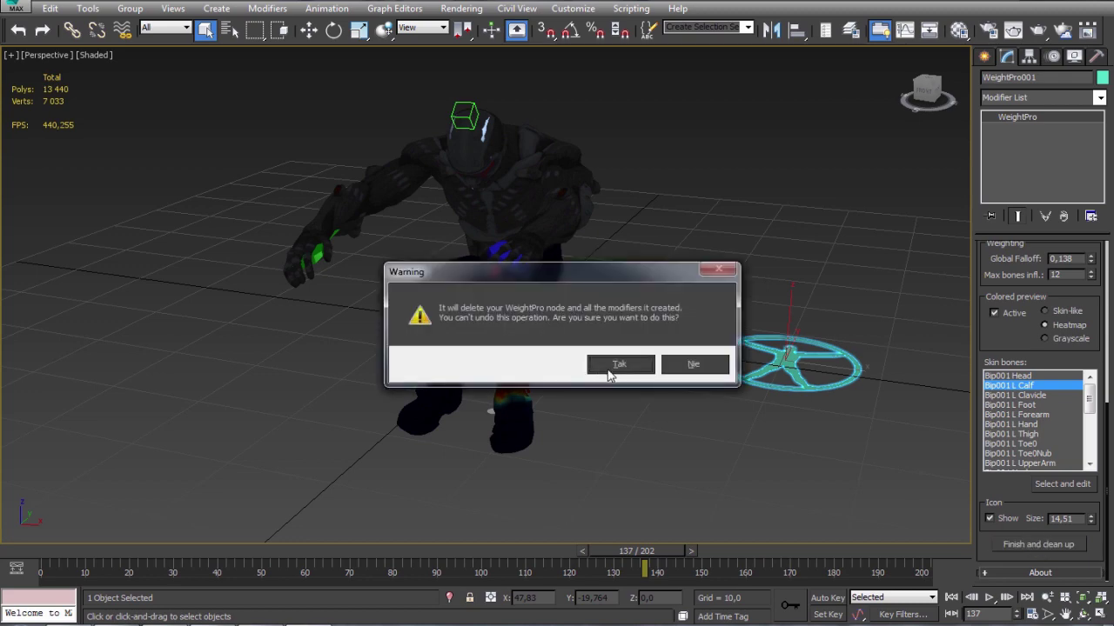
left_click(615, 364)
middle_click_drag(616, 352, 603, 414)
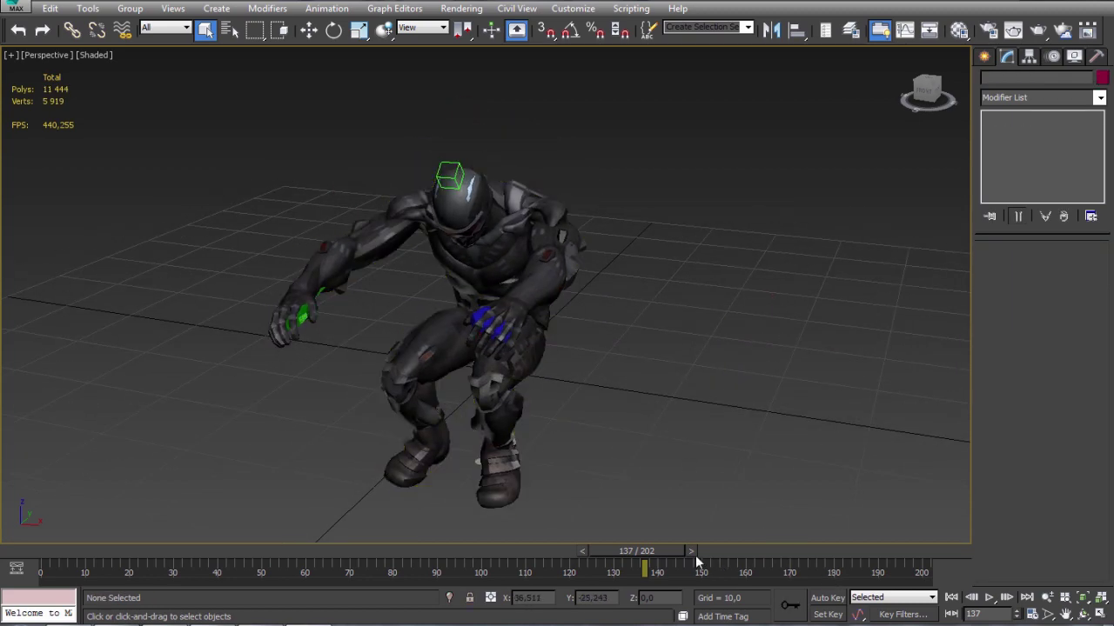
Return the animation to frame 0, select the left hand bone and start loading a motion capture file for its biped.
left_click_drag(661, 550, 61, 522)
middle_click_drag(567, 241, 483, 403)
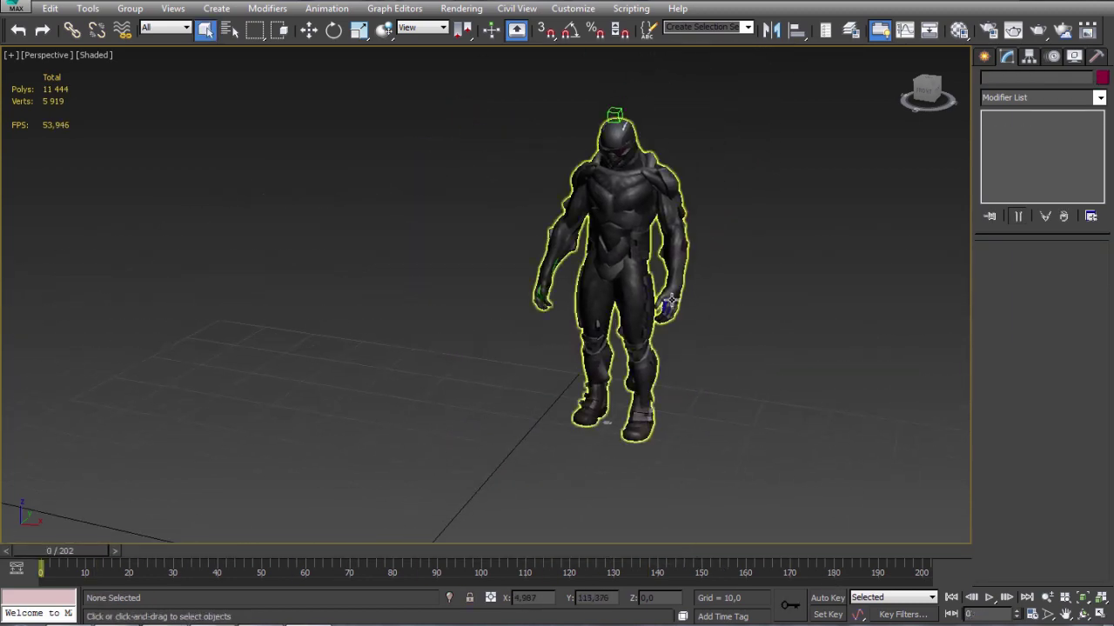
left_click(663, 306)
left_click(1053, 57)
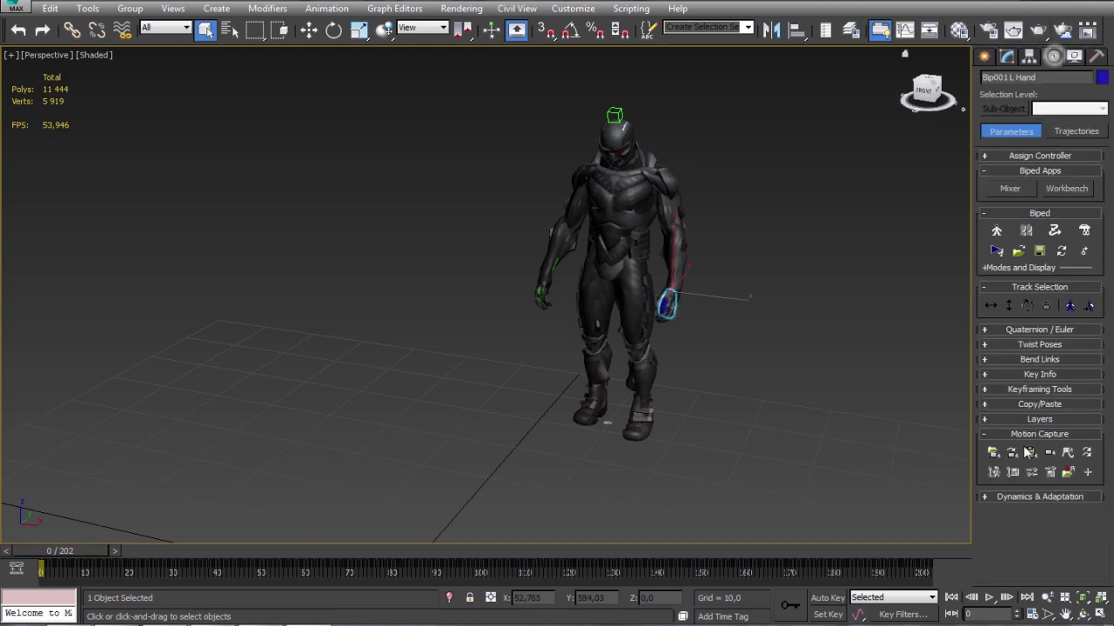
left_click(995, 451)
Load soccer-10-dribble 2-azumi.bip from the mocap folder, accepting the conversion parameters with no key reduction.
left_click(319, 42)
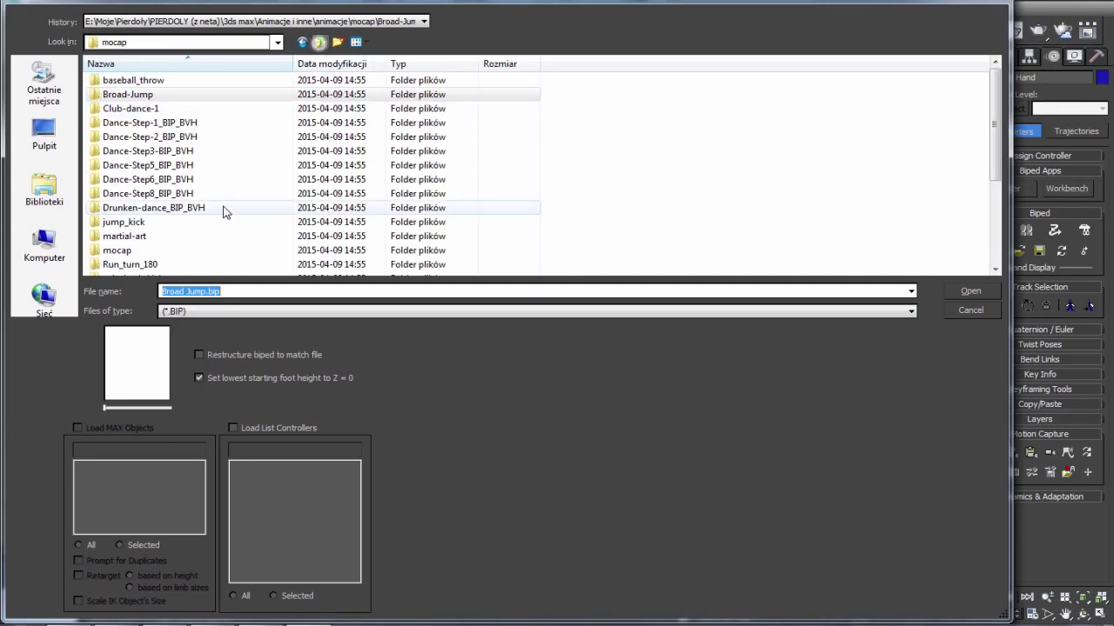
scroll(223, 209, "down", 3)
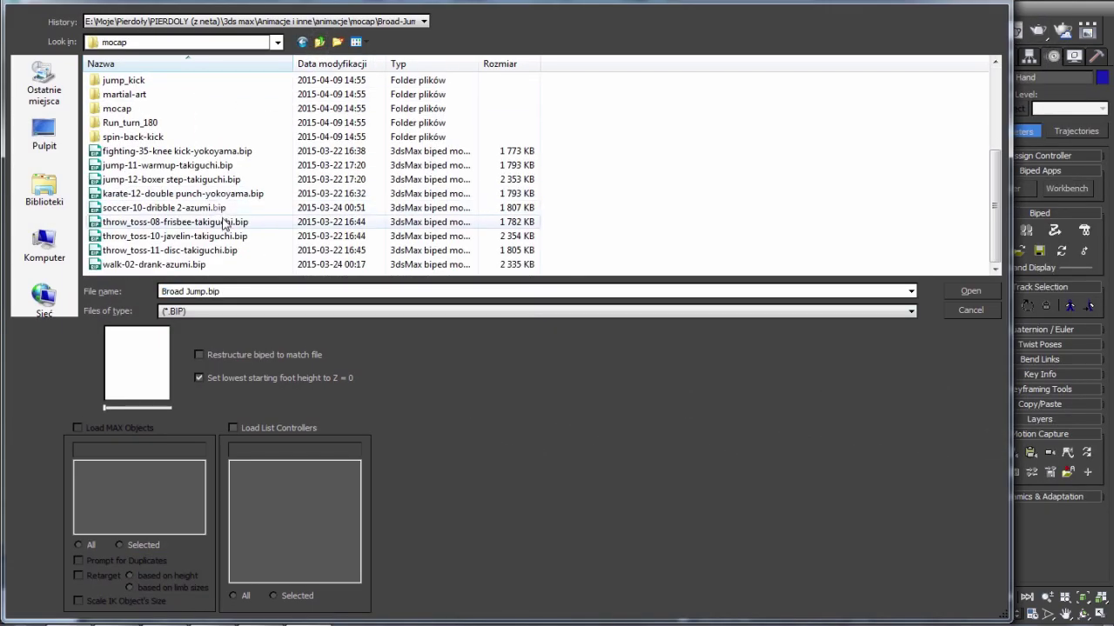
double_click(164, 207)
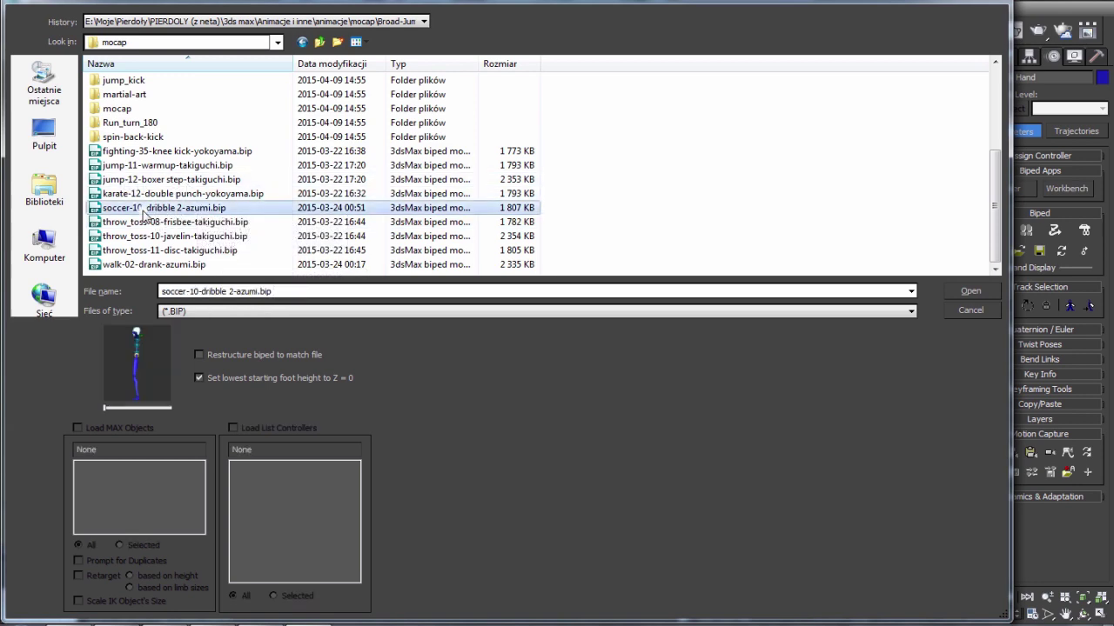
left_click(616, 378)
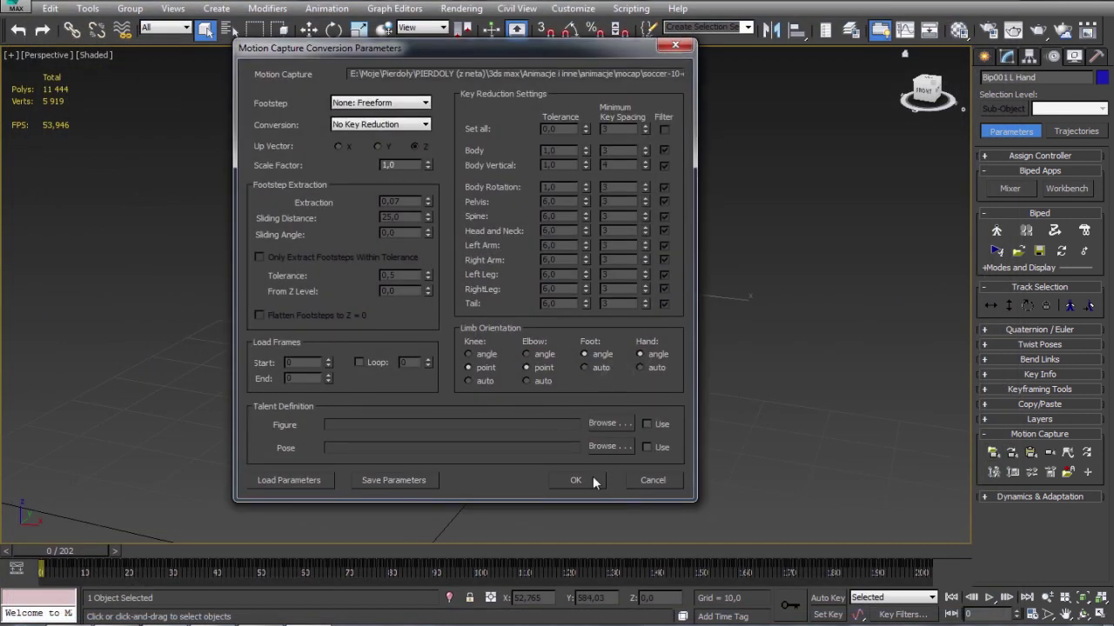
left_click(569, 465)
Hide everything except the Nano Suit mesh, frame the character in the viewport and deselect it.
key("z")
left_click(532, 182)
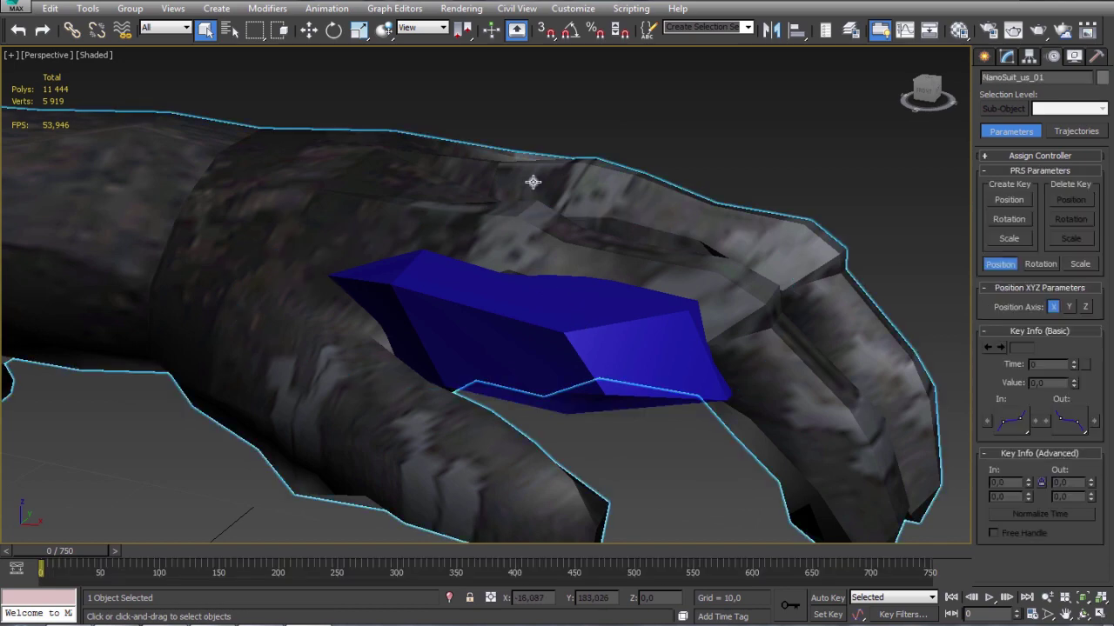
right_click(532, 182)
left_click(563, 125)
key("z")
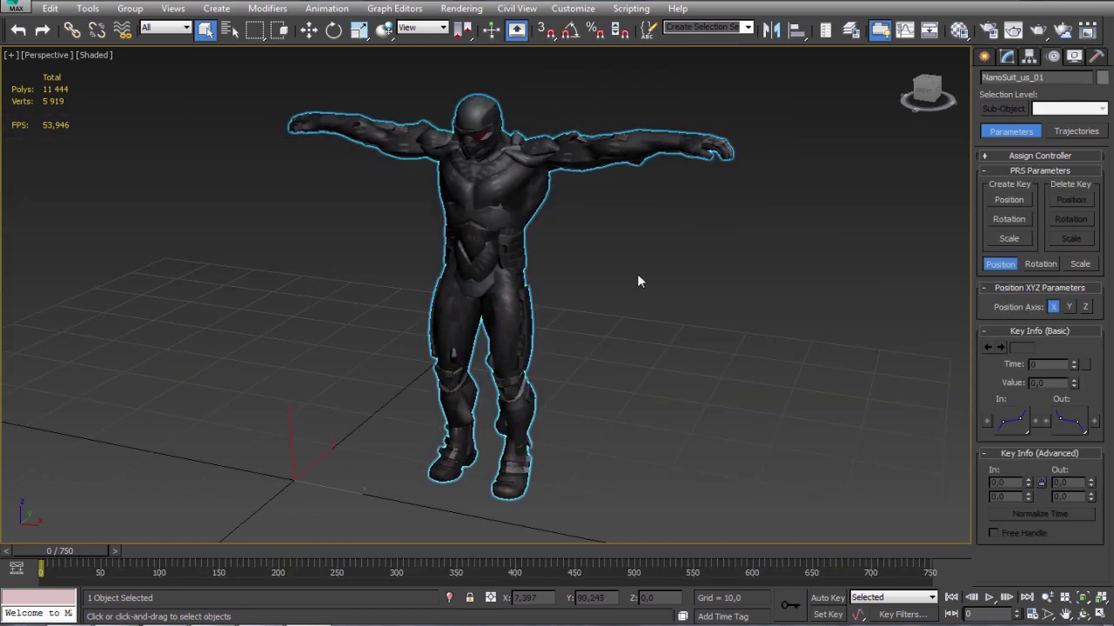
left_click(637, 281)
Play and scrub the soccer dribble animation, examining the suit's deformations from several angles.
left_click_drag(71, 558, 146, 558)
left_click(989, 598)
scroll(594, 390, "down", 2)
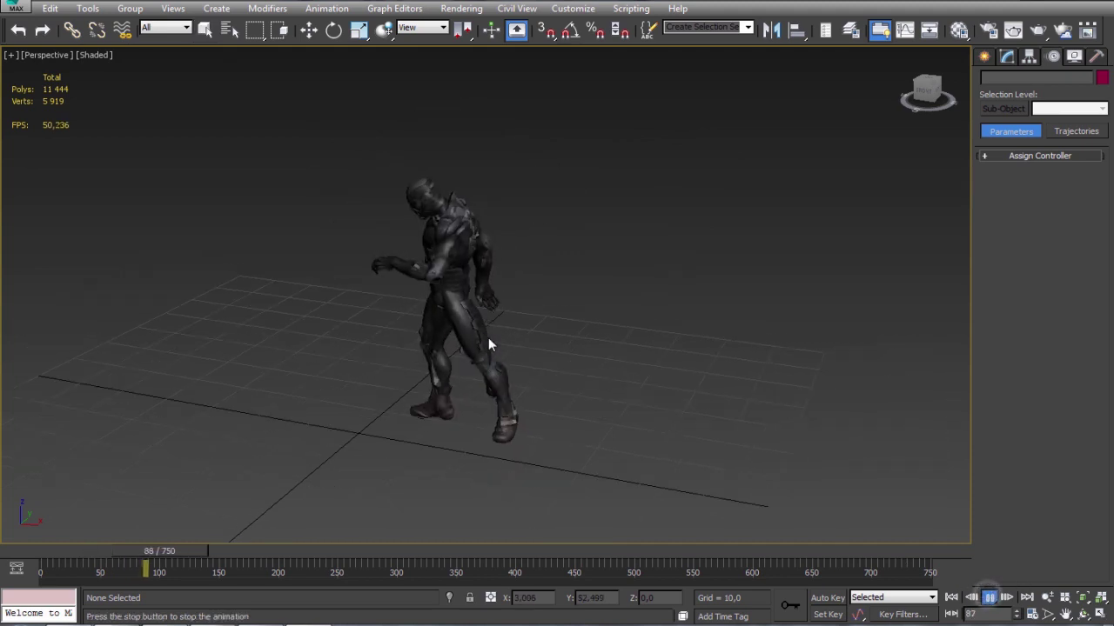
middle_click_drag(485, 285, 478, 328, "alt")
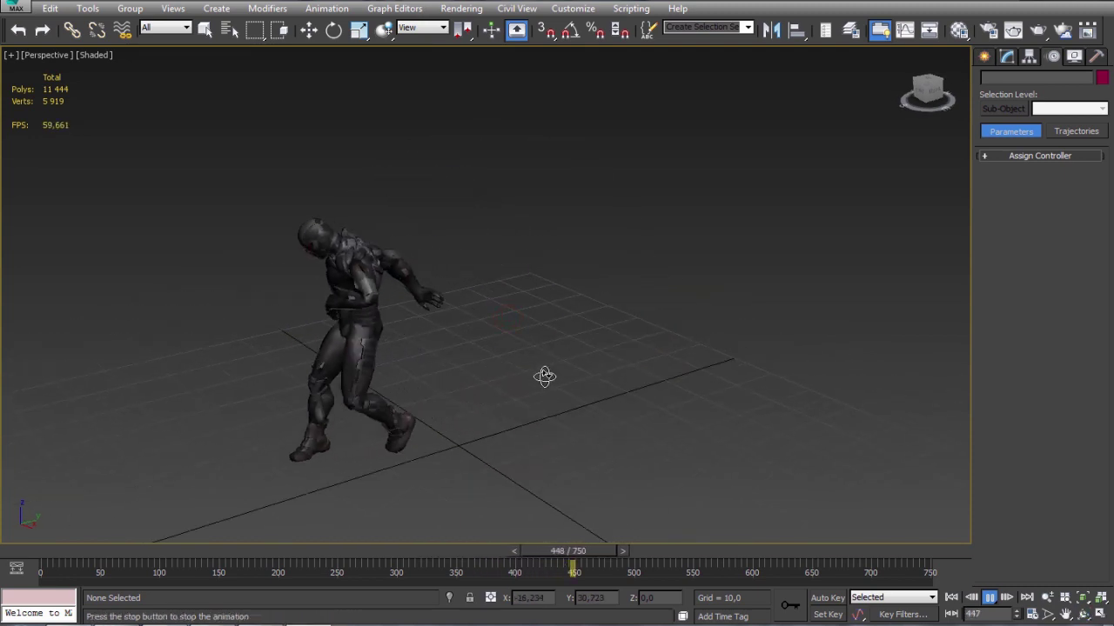
middle_click_drag(543, 376, 381, 346, "alt")
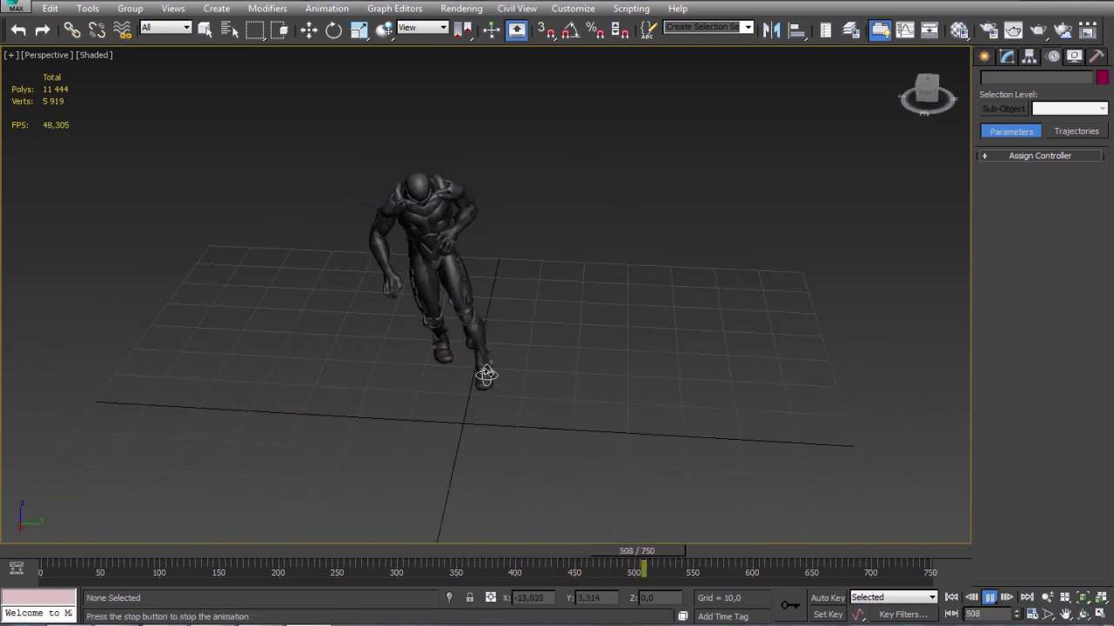
middle_click_drag(525, 320, 422, 359, "alt")
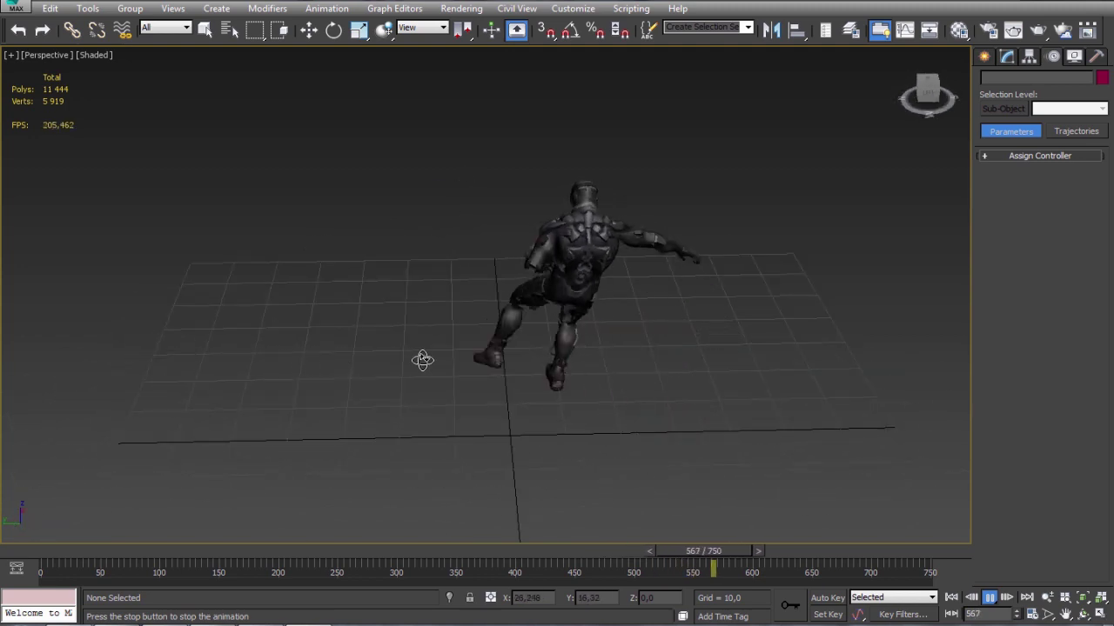
scroll(509, 328, "up", 3)
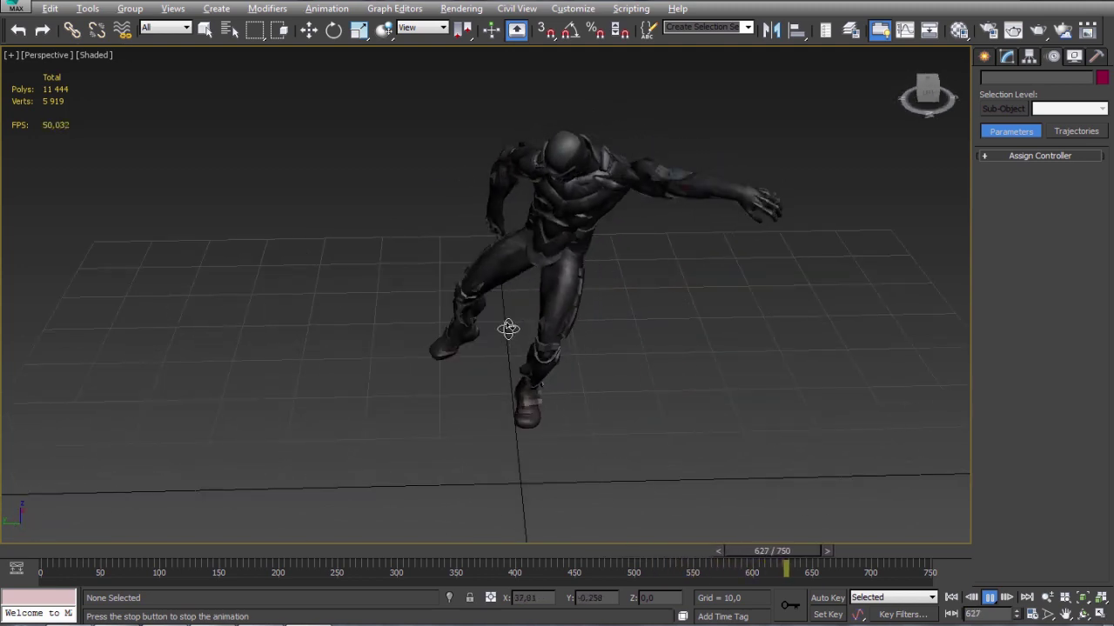
middle_click_drag(509, 328, 497, 308, "alt")
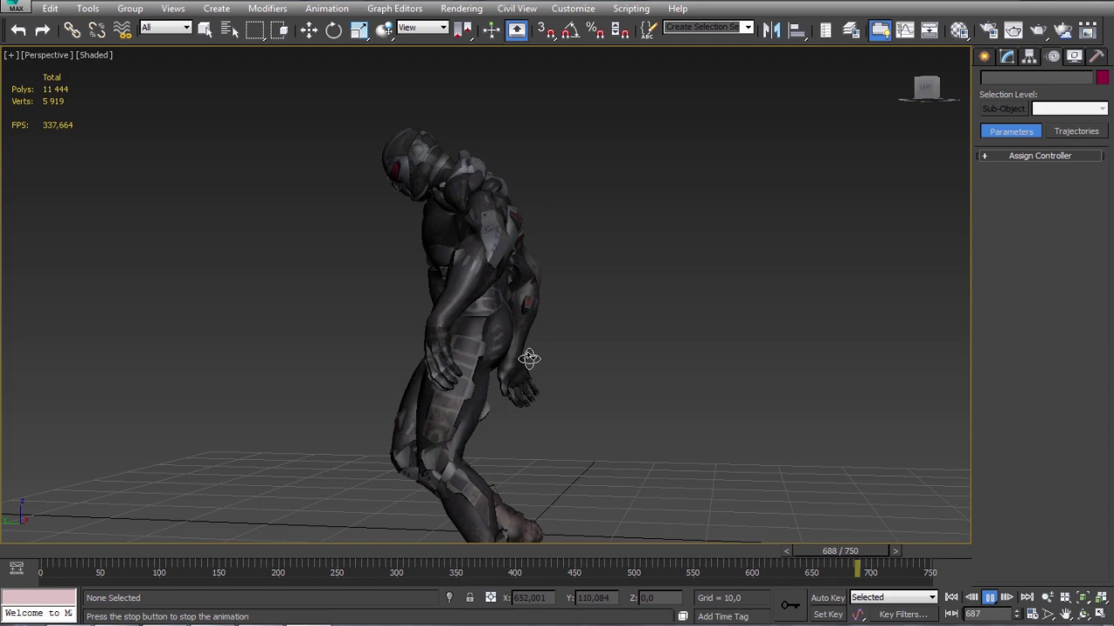
middle_click_drag(445, 332, 479, 358, "alt")
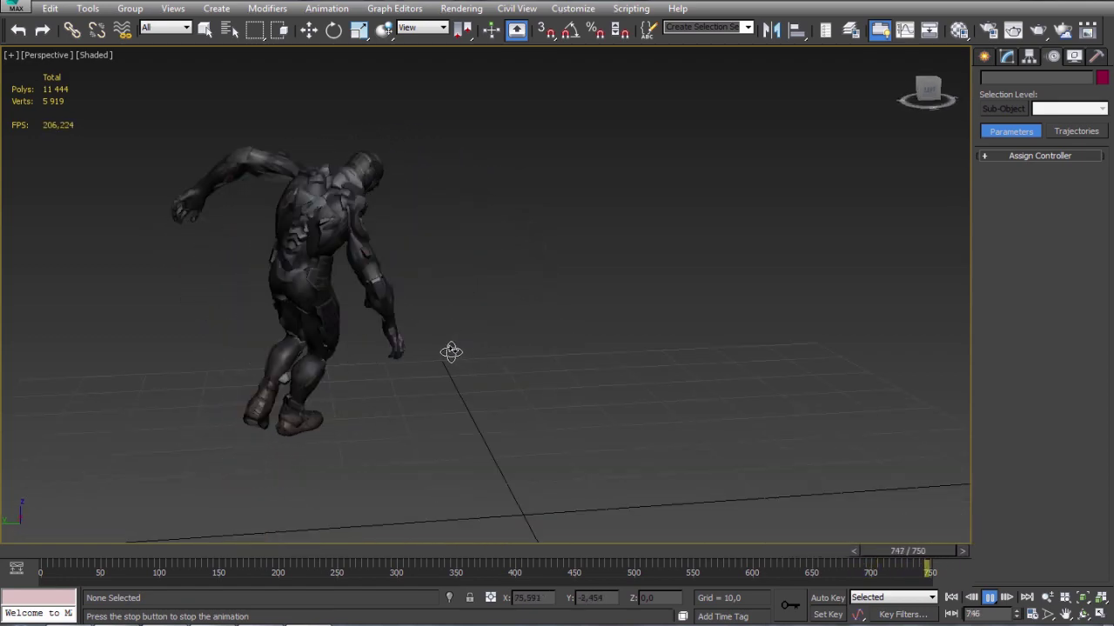
left_click_drag(146, 553, 177, 553)
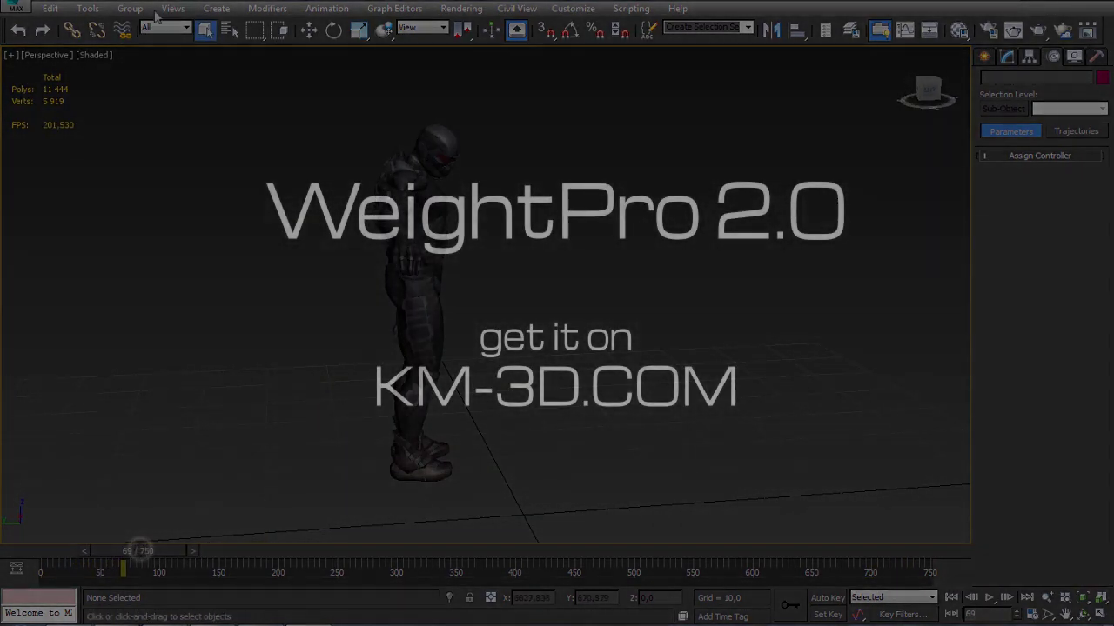